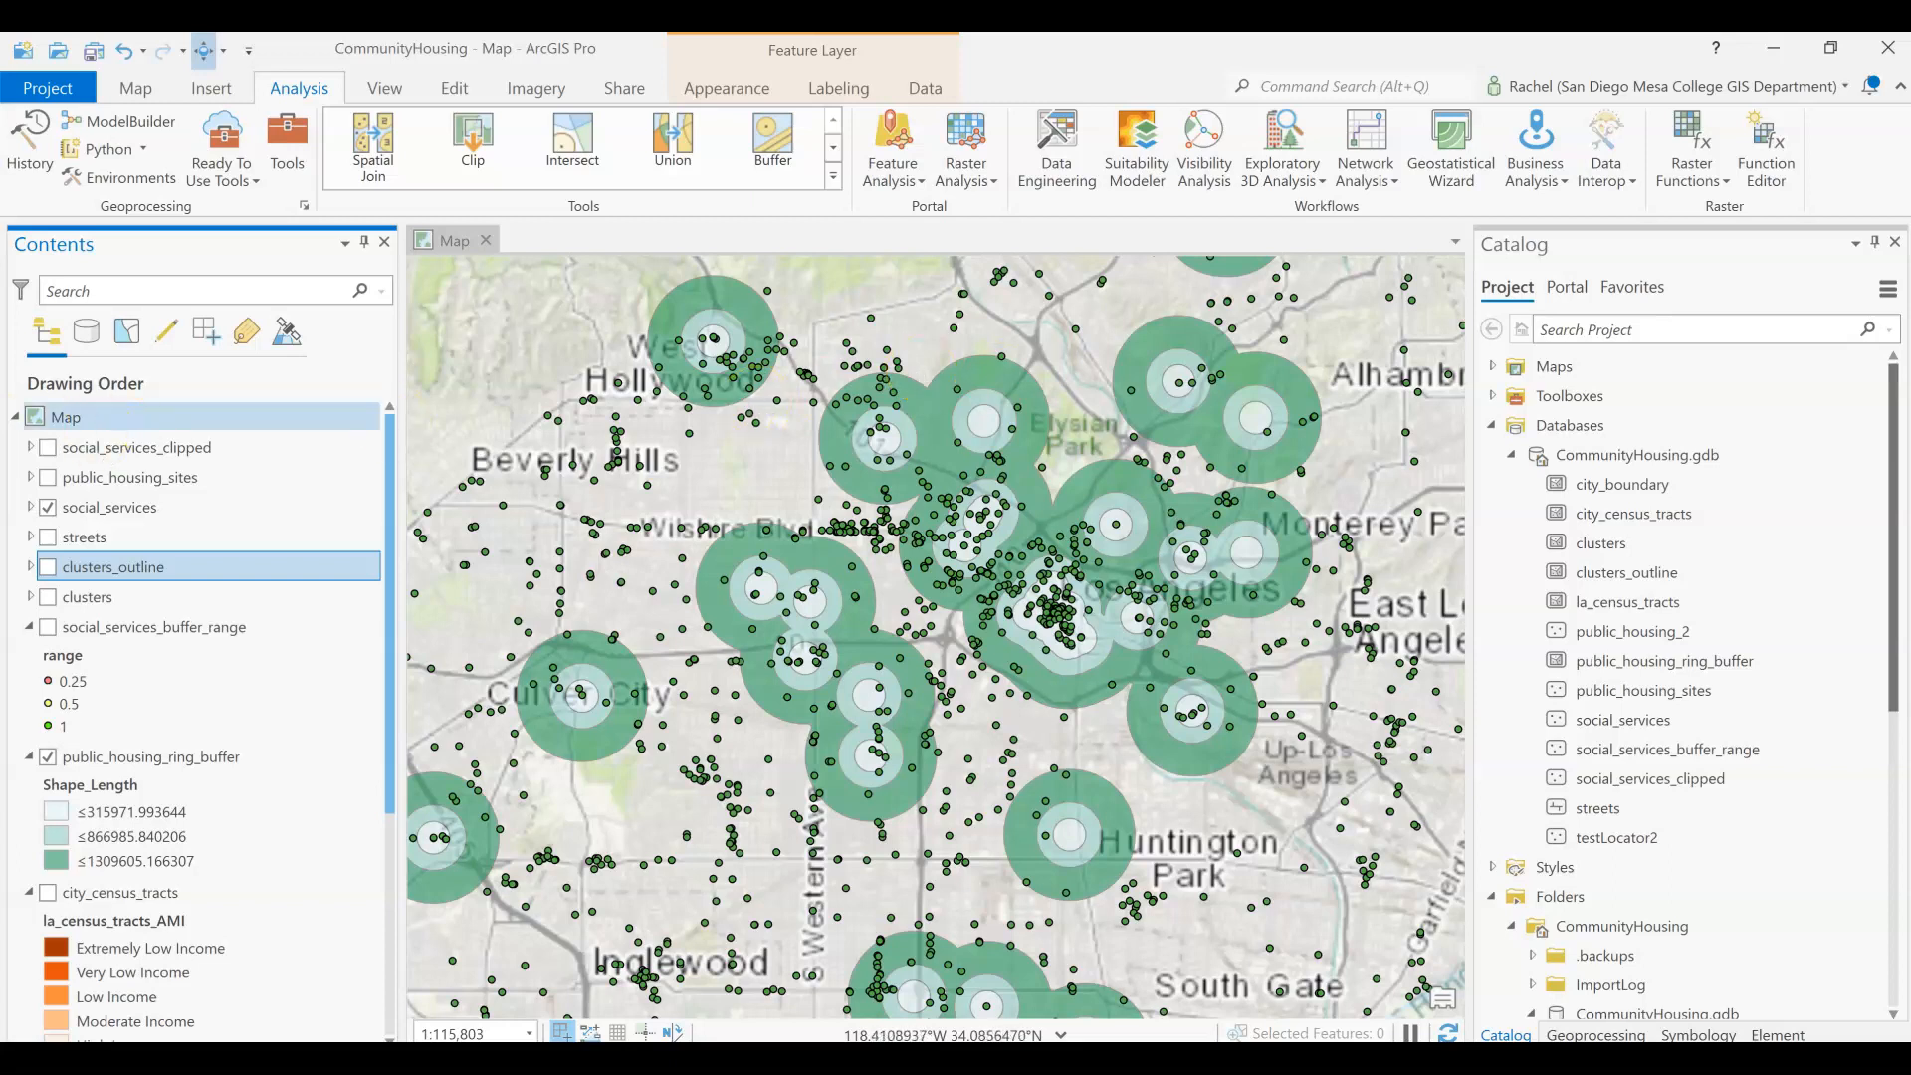
Review the attribute table of the social_services layer and close it
right_click(149, 506)
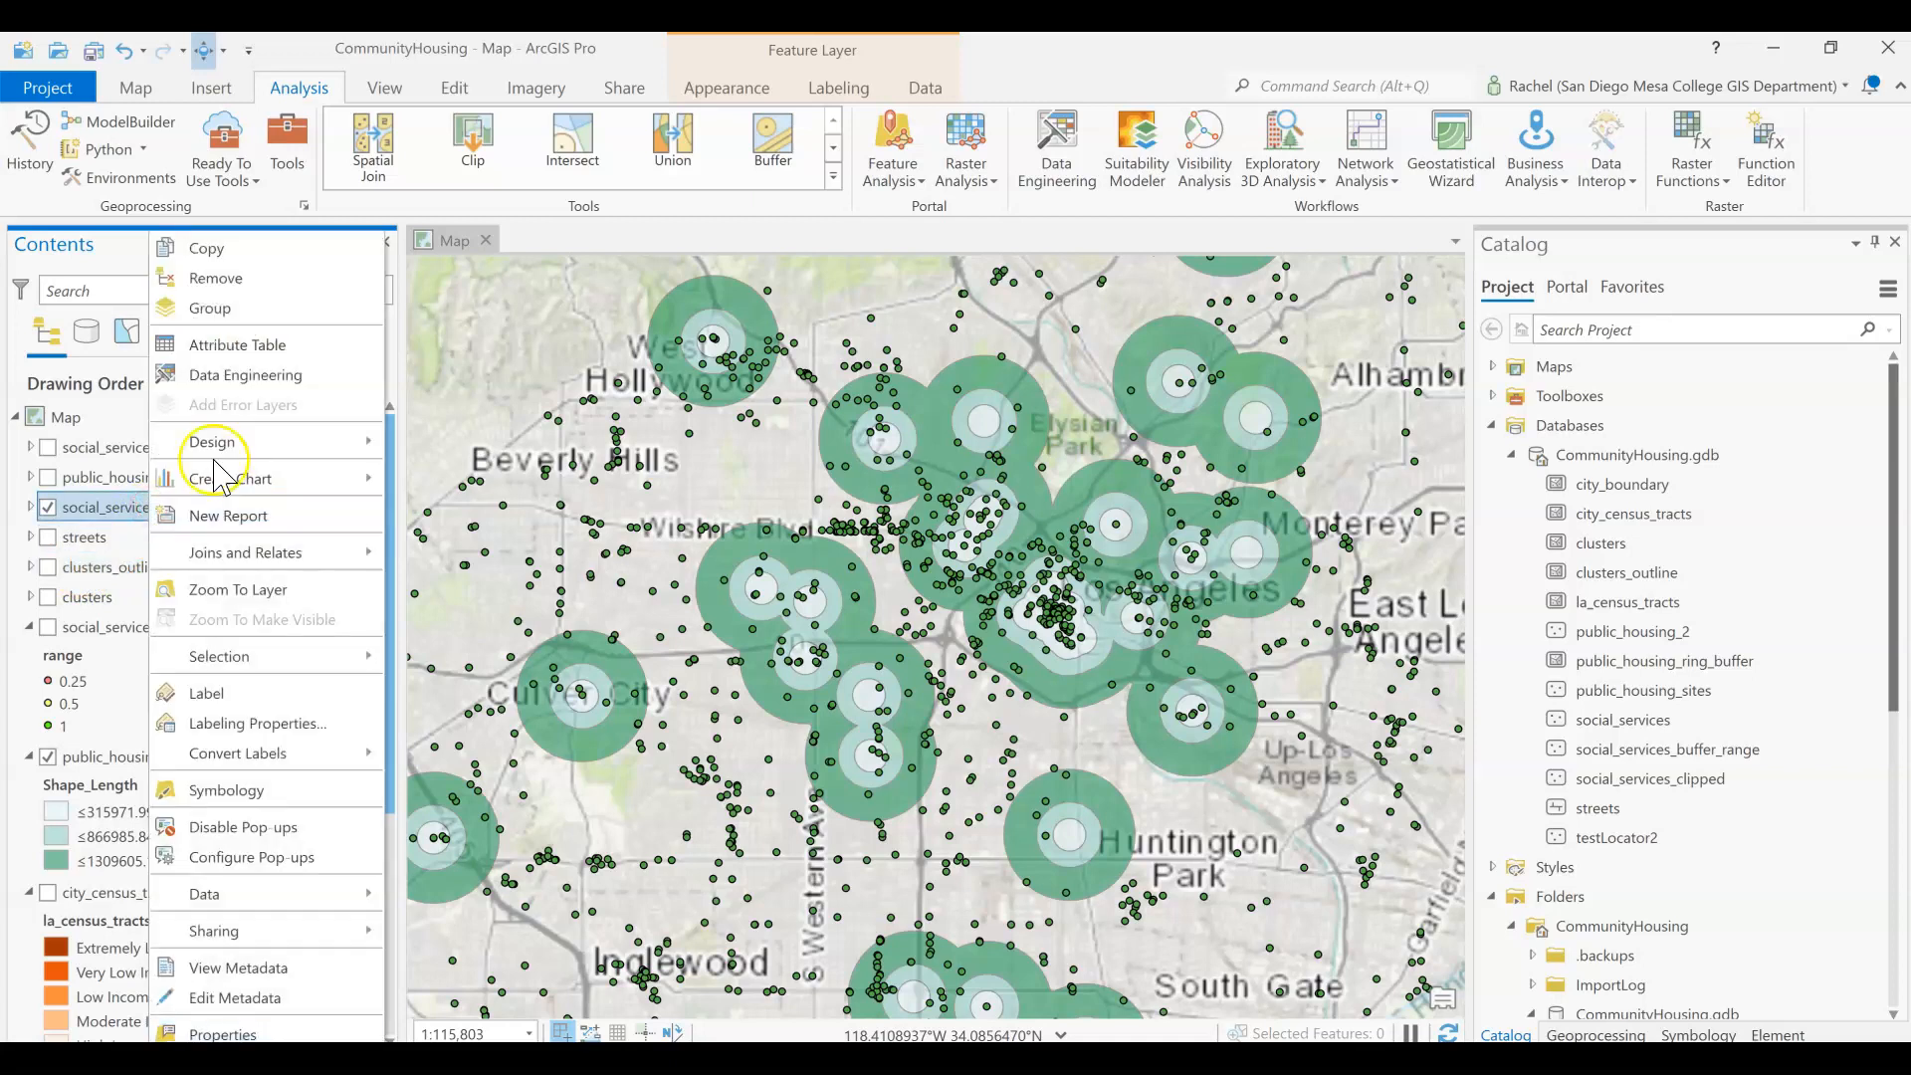
left_click(254, 344)
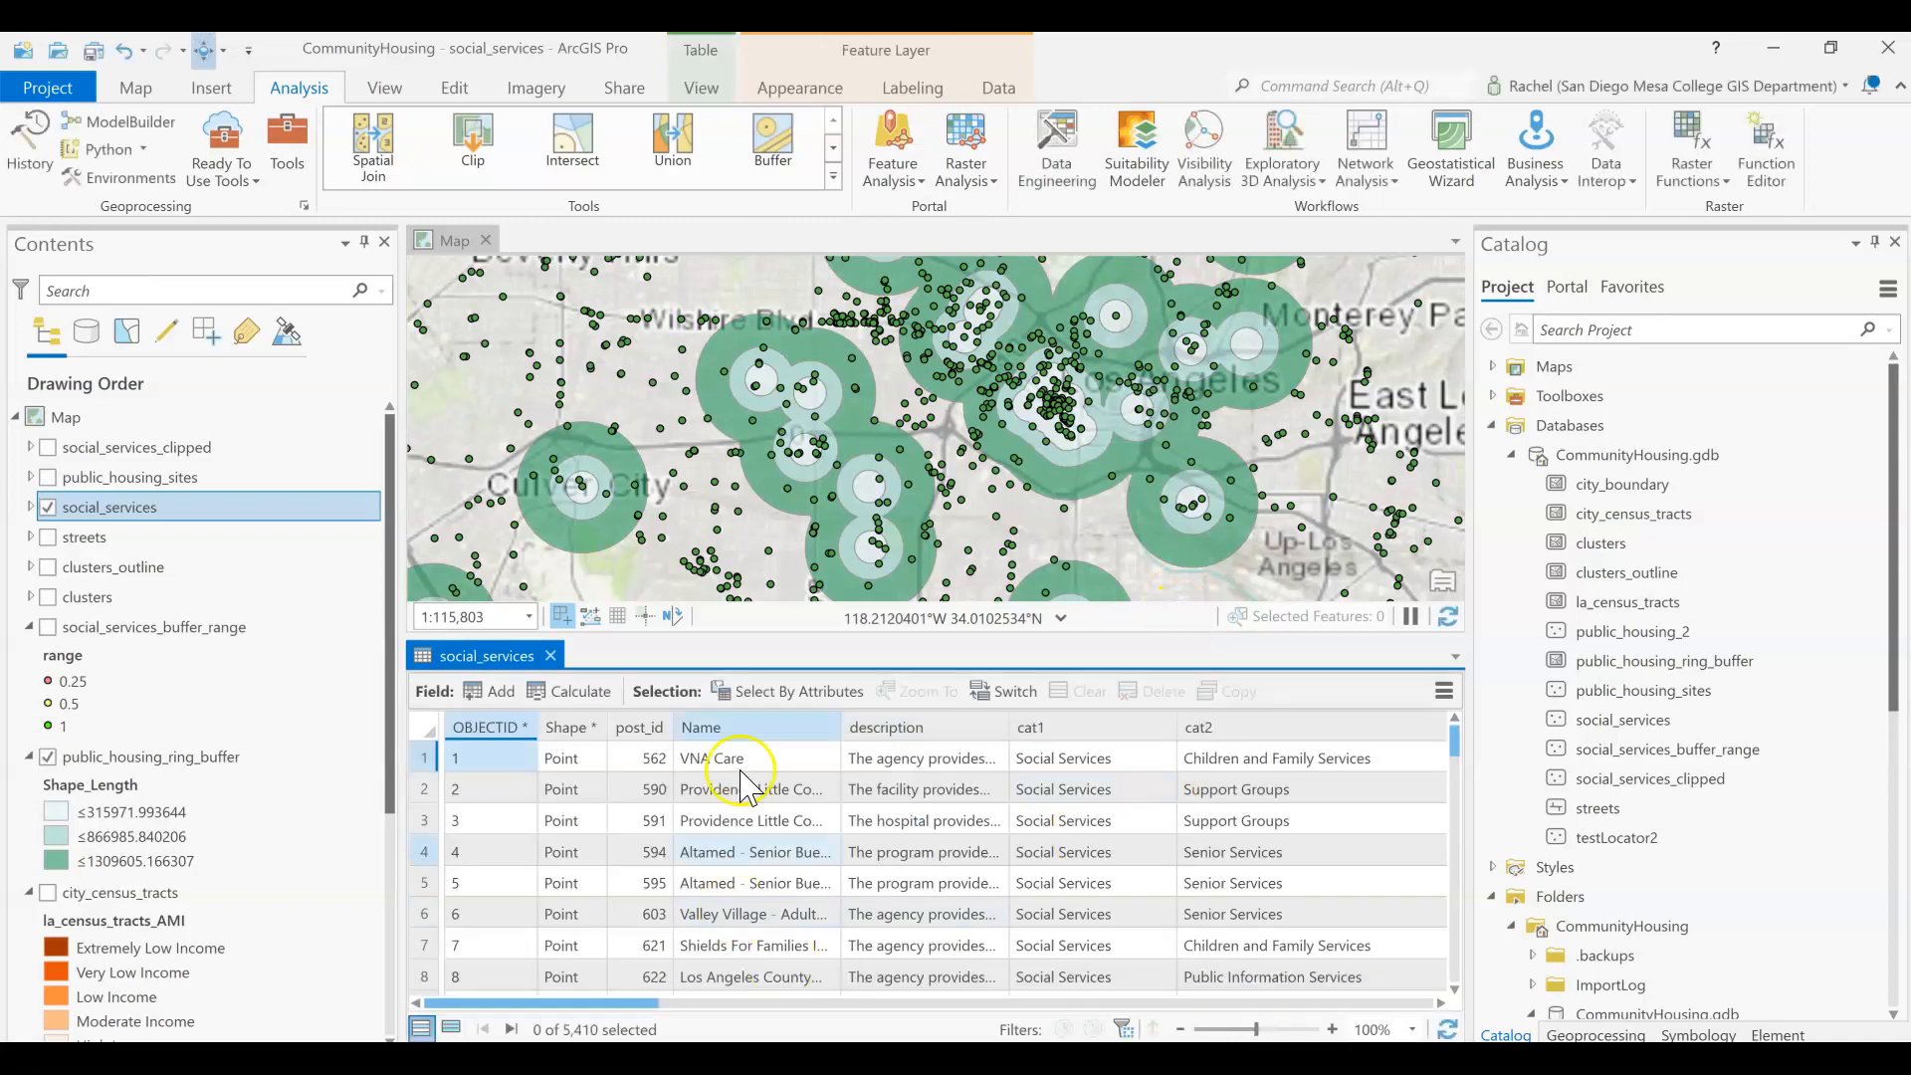
left_click(551, 655)
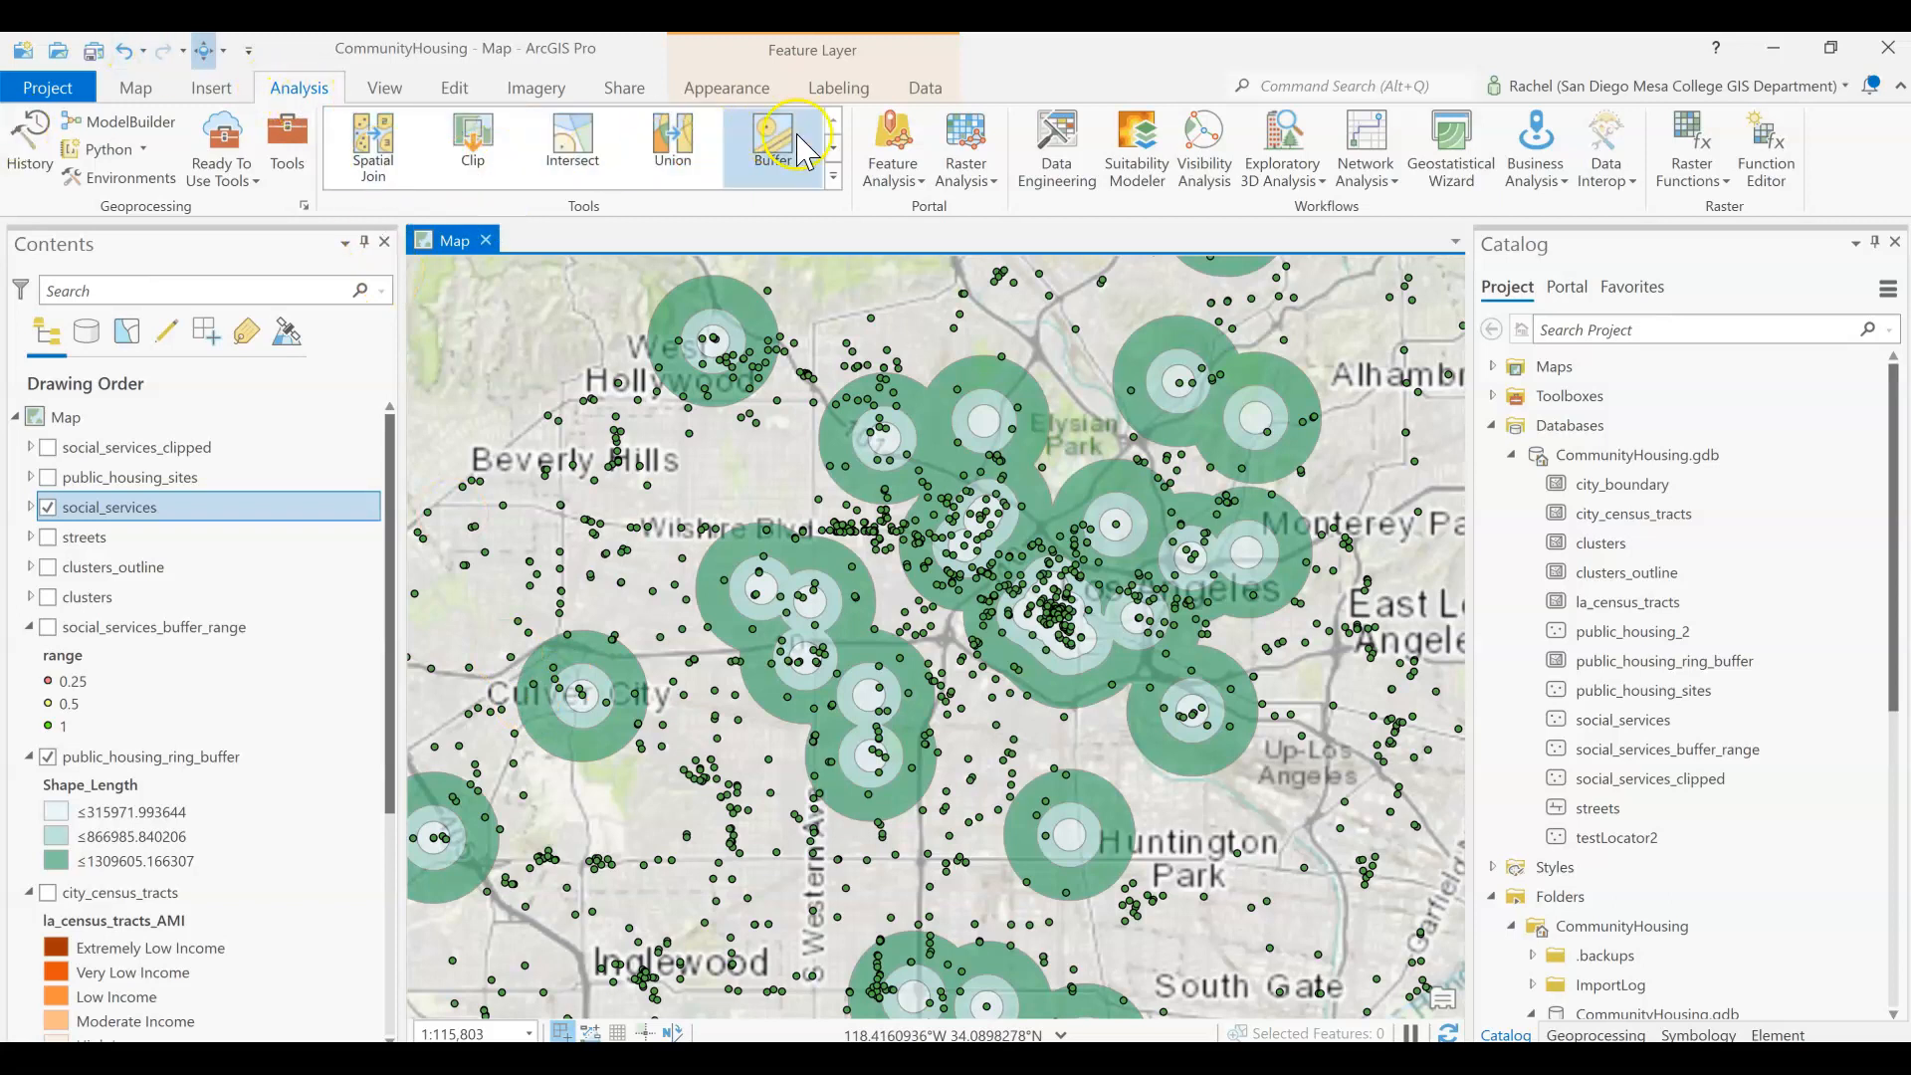
Clip the social_services layer using social_services_buffer_range as the clip features, and hide the original social_services layer
left_click(474, 147)
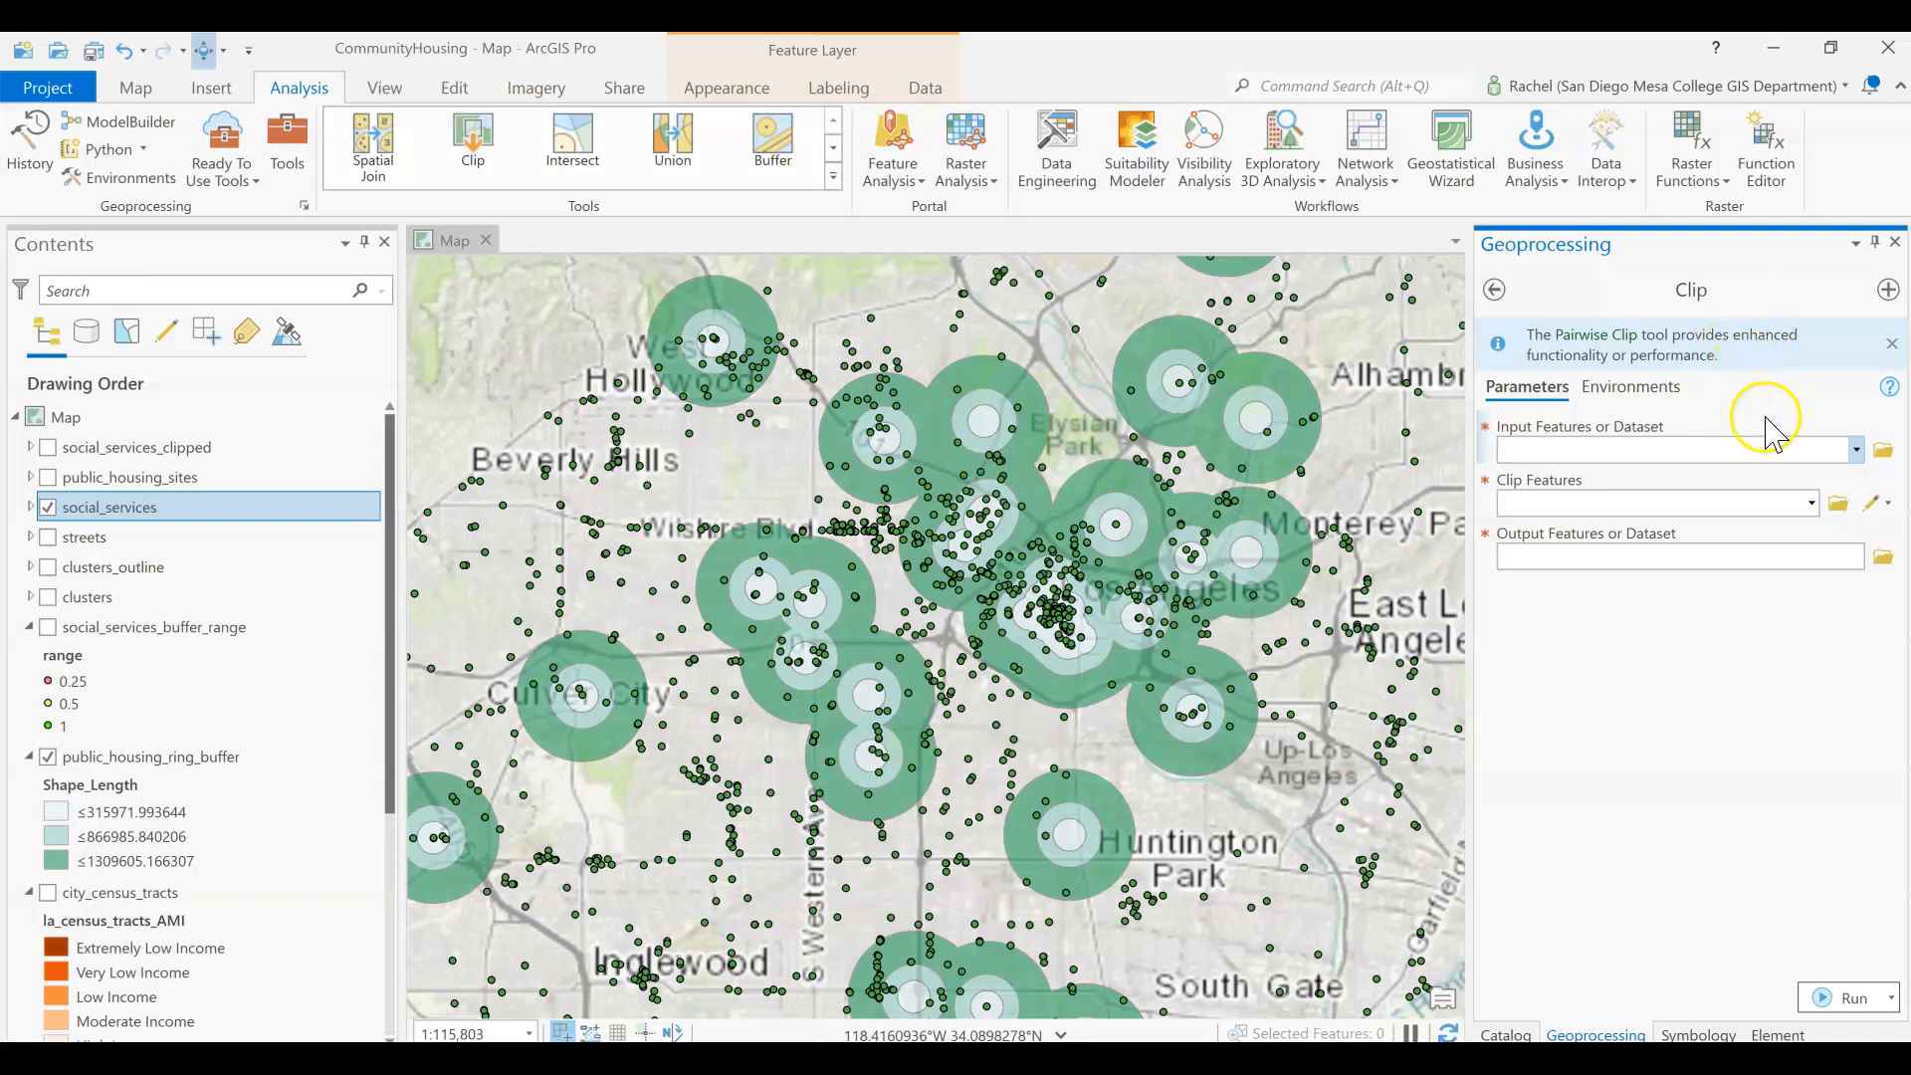
left_click(1855, 453)
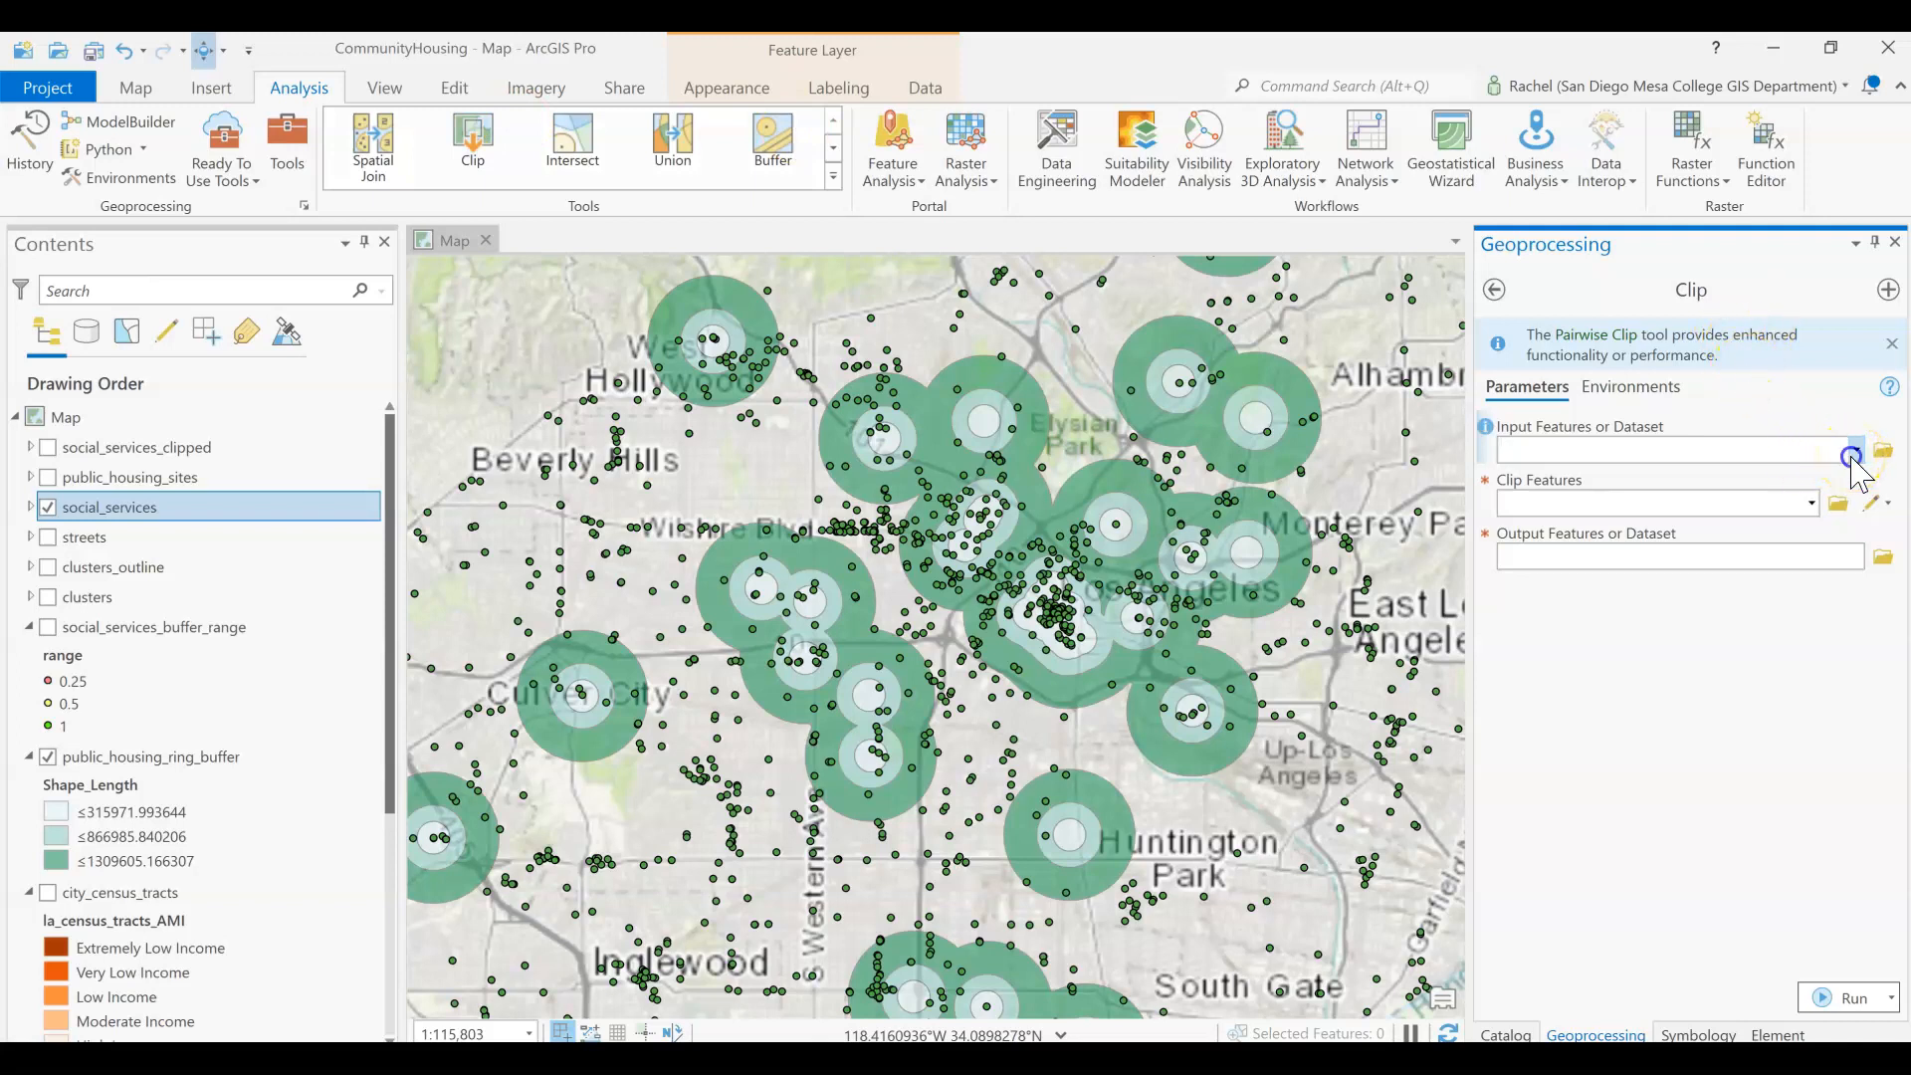
left_click(1602, 537)
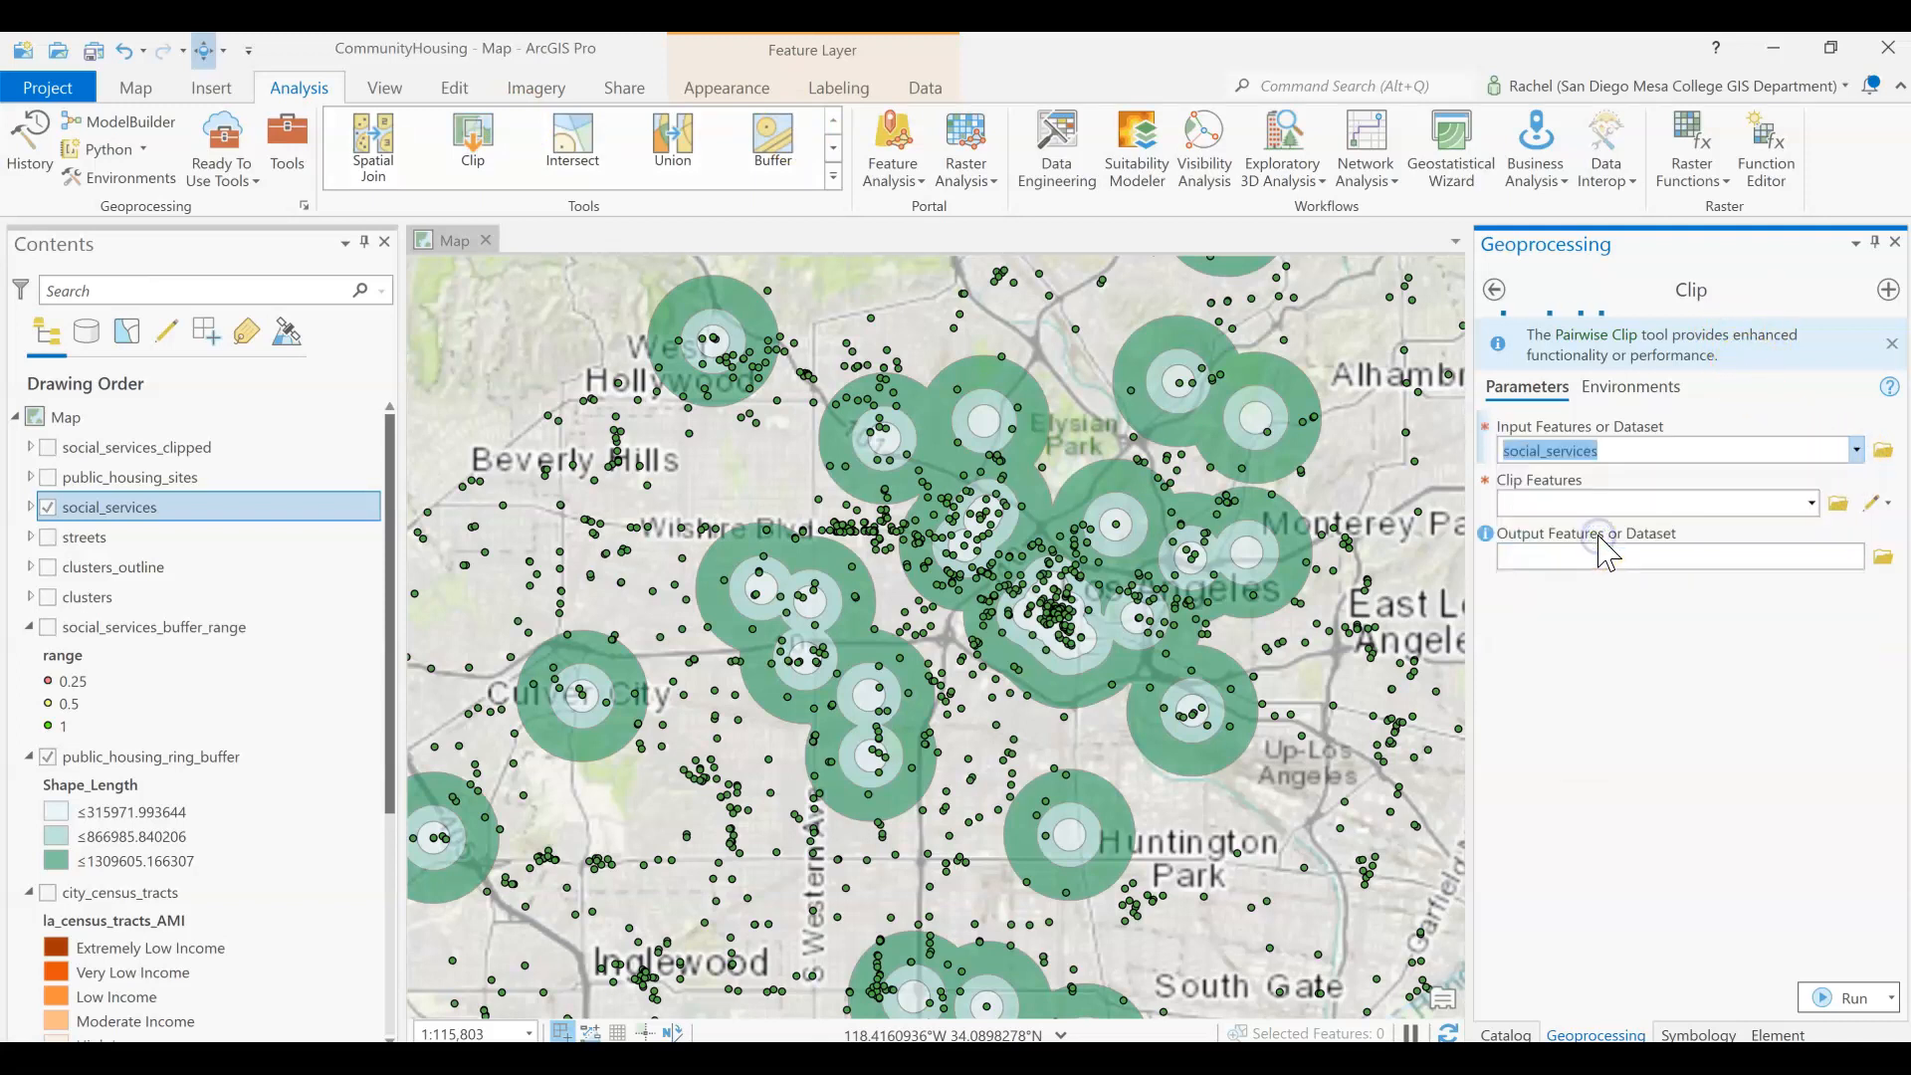
left_click(1811, 505)
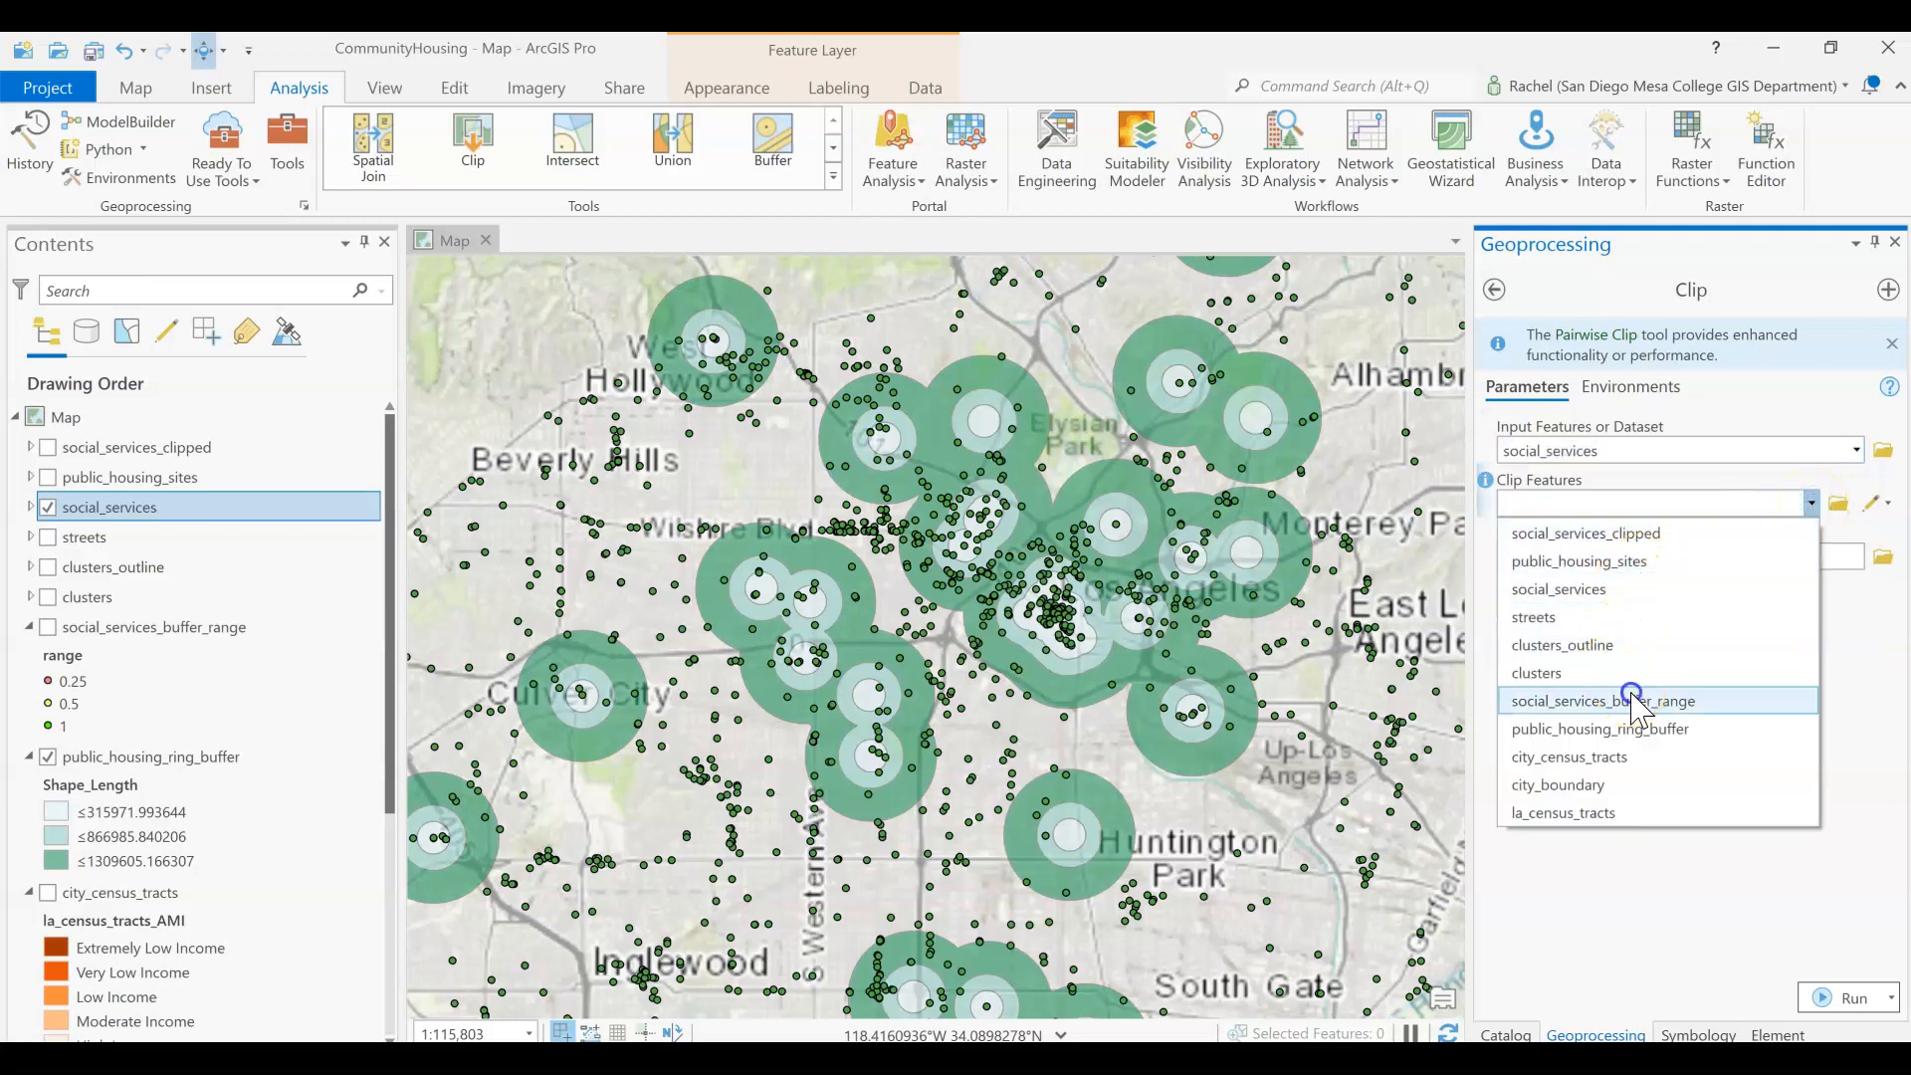
left_click(1631, 701)
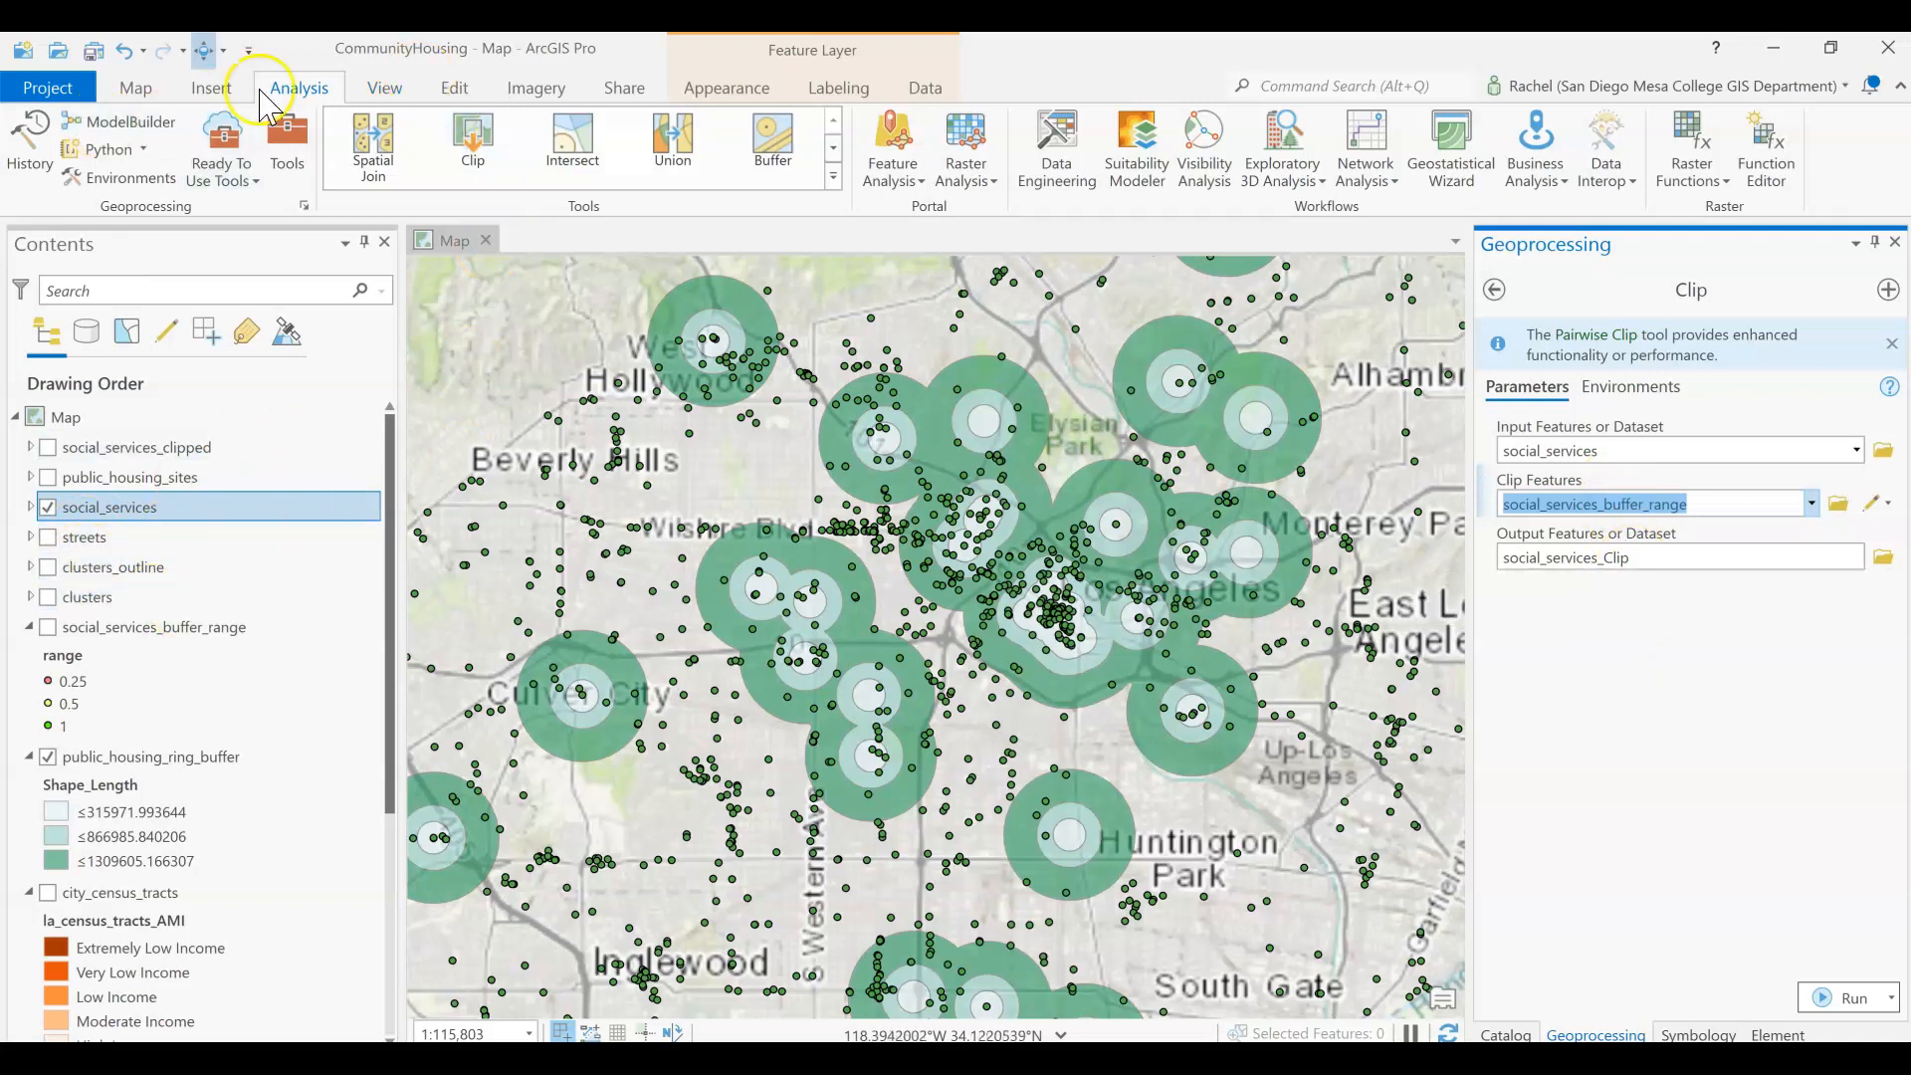
left_click(135, 89)
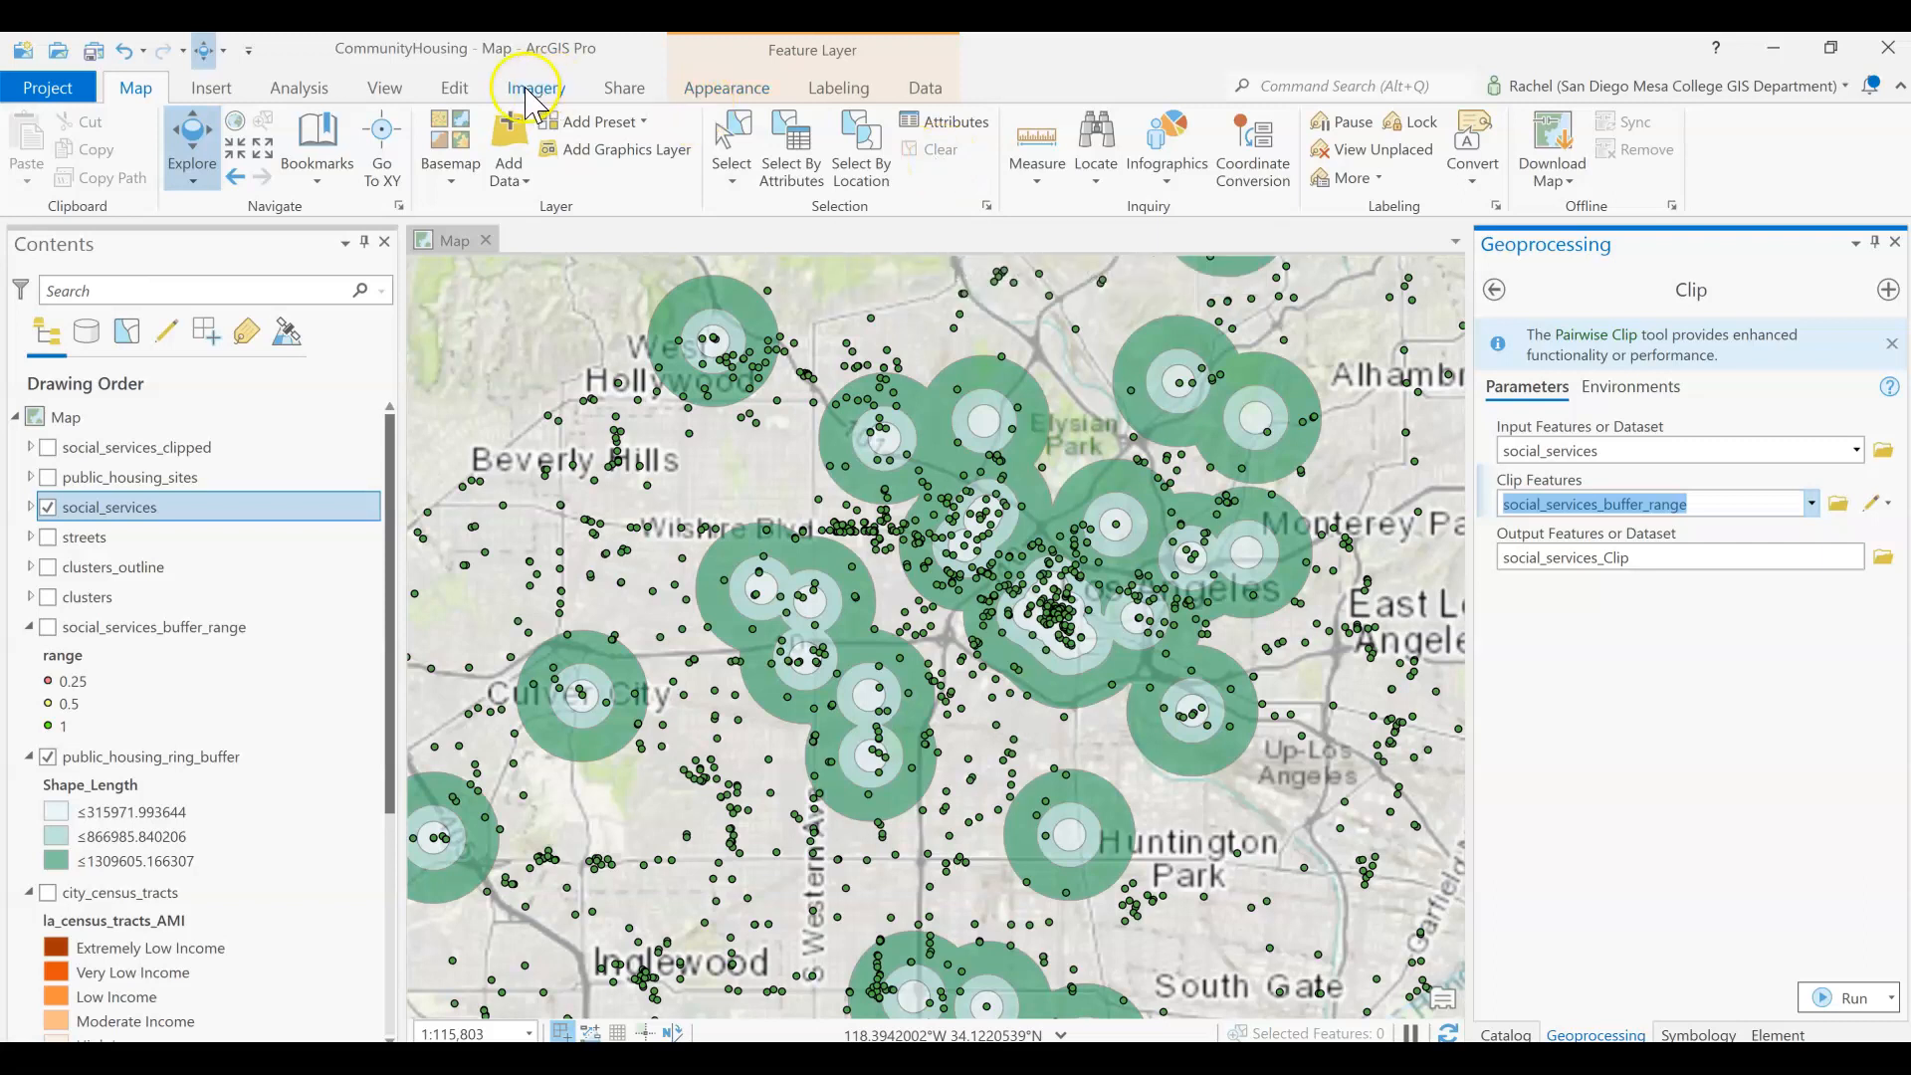
left_click(301, 90)
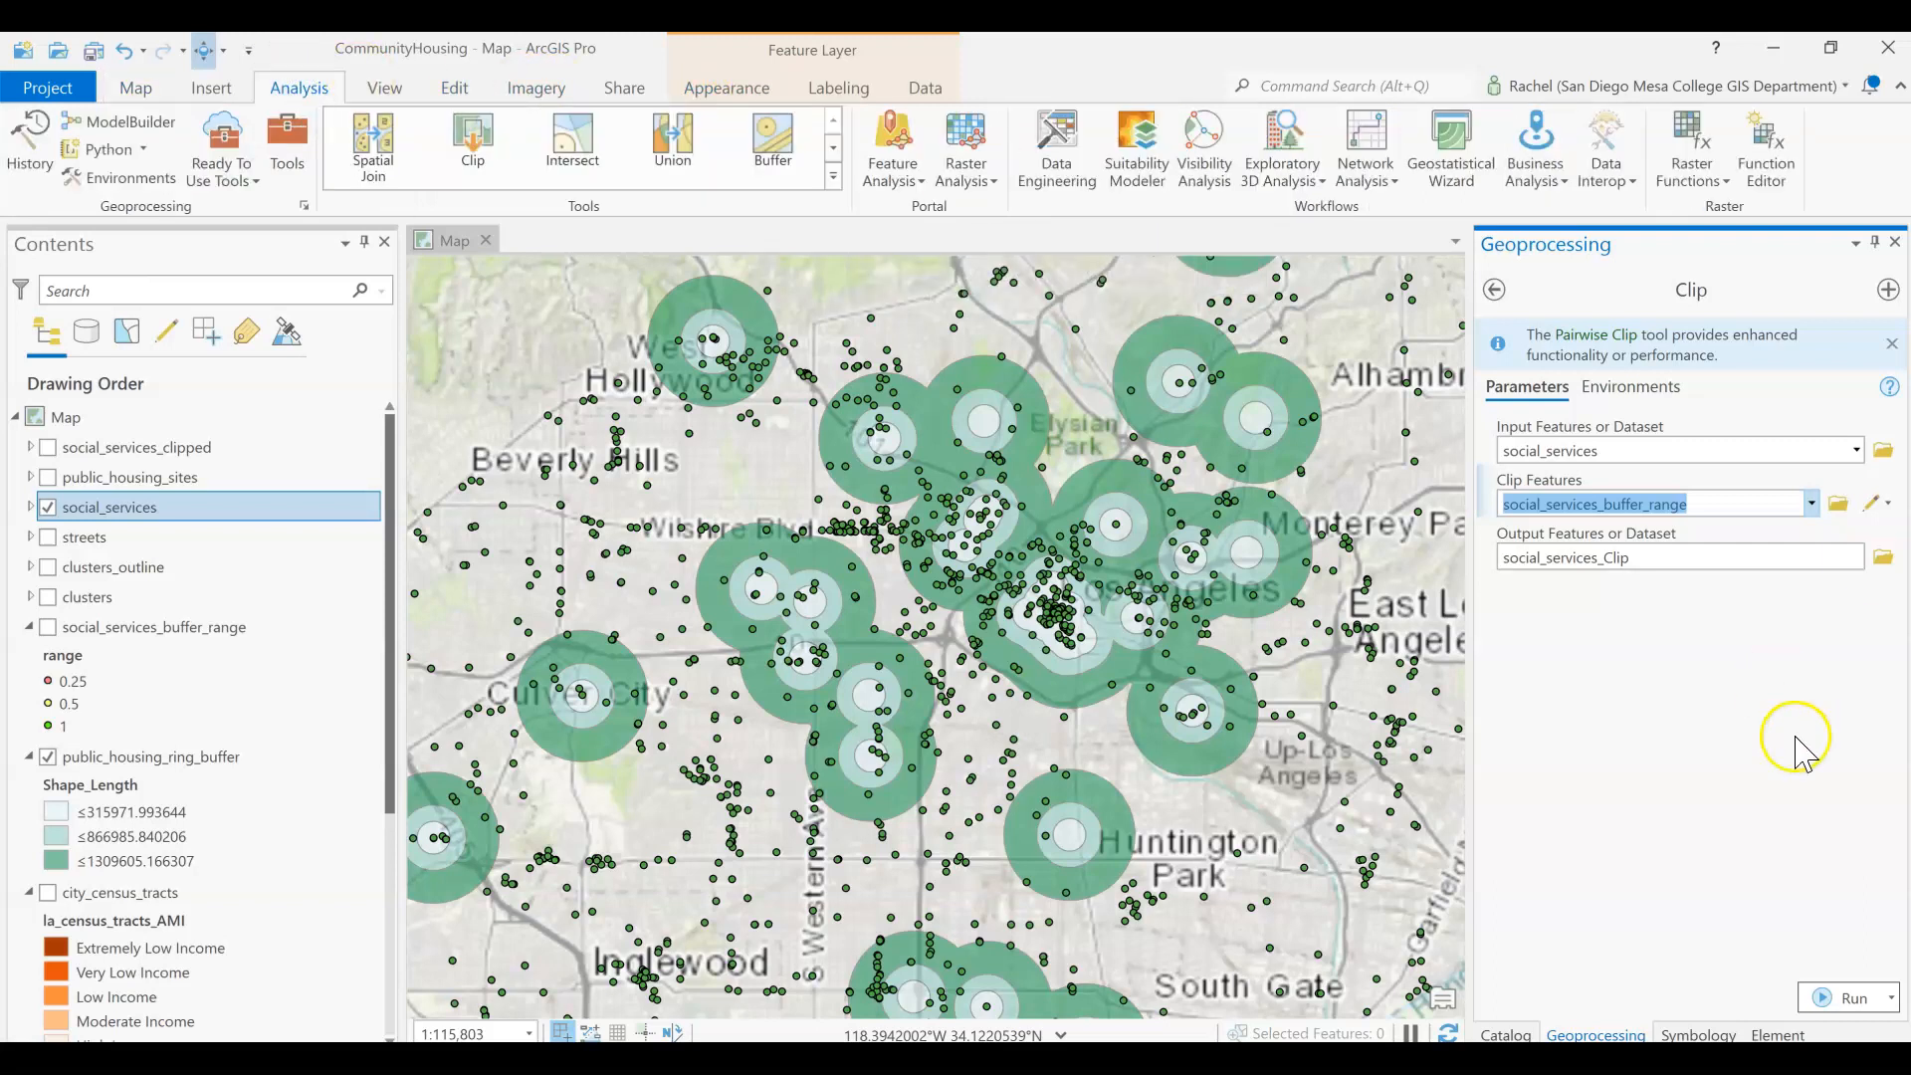
left_click(1846, 998)
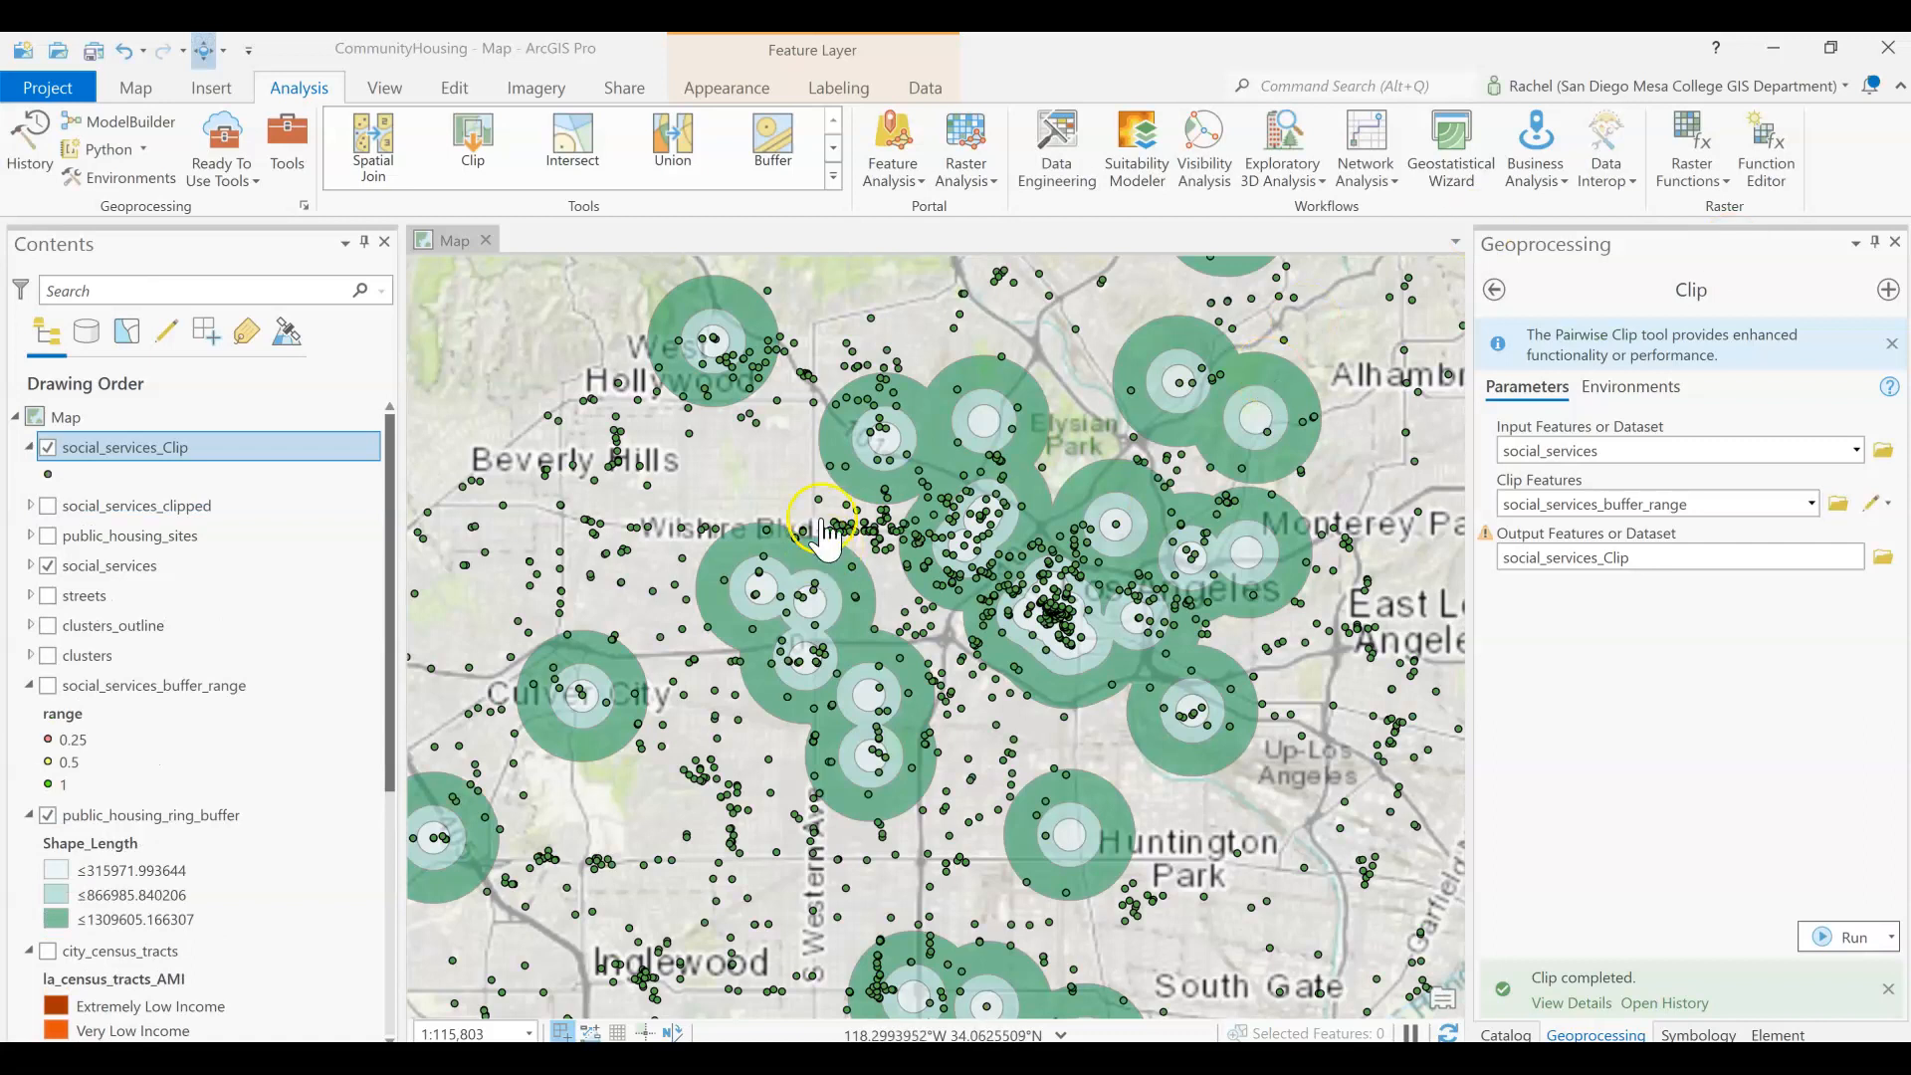
left_click(50, 566)
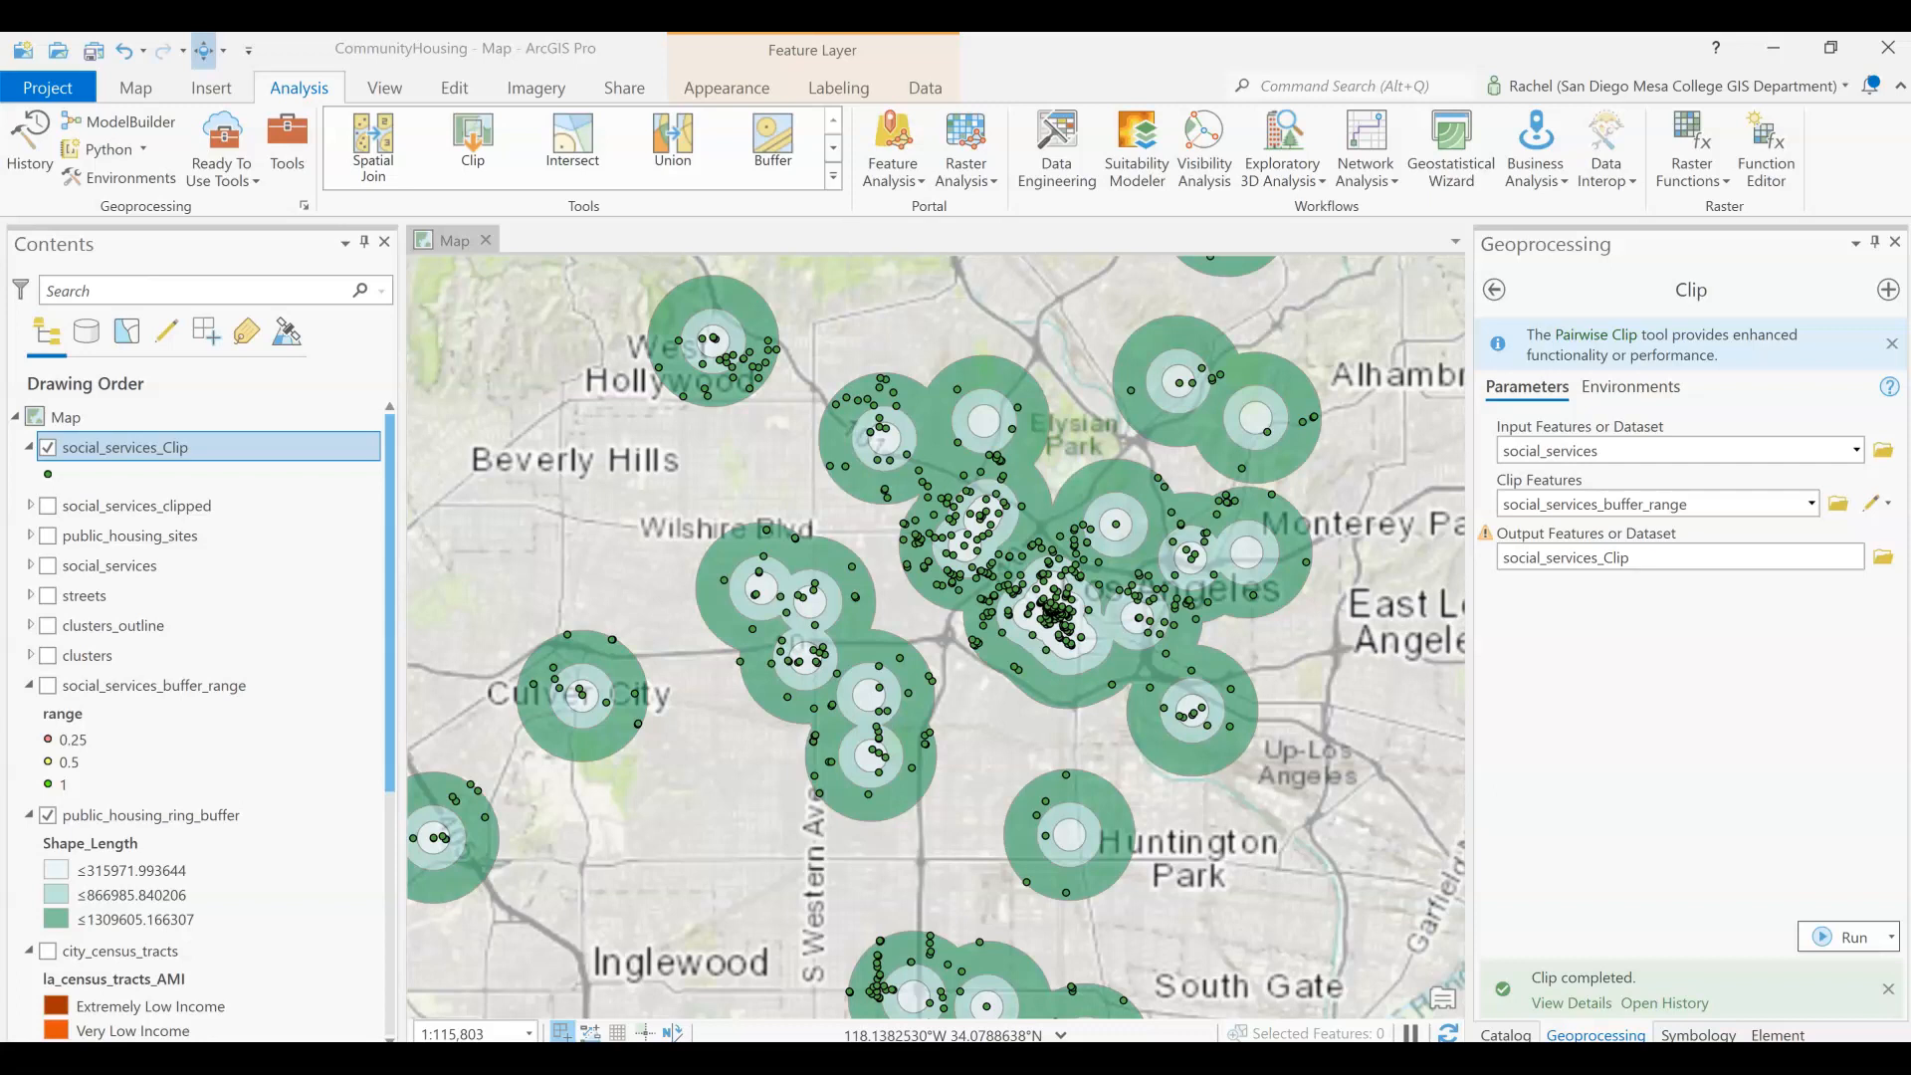
Review the attribute table of the clipped social services layer and close it
right_click(165, 440)
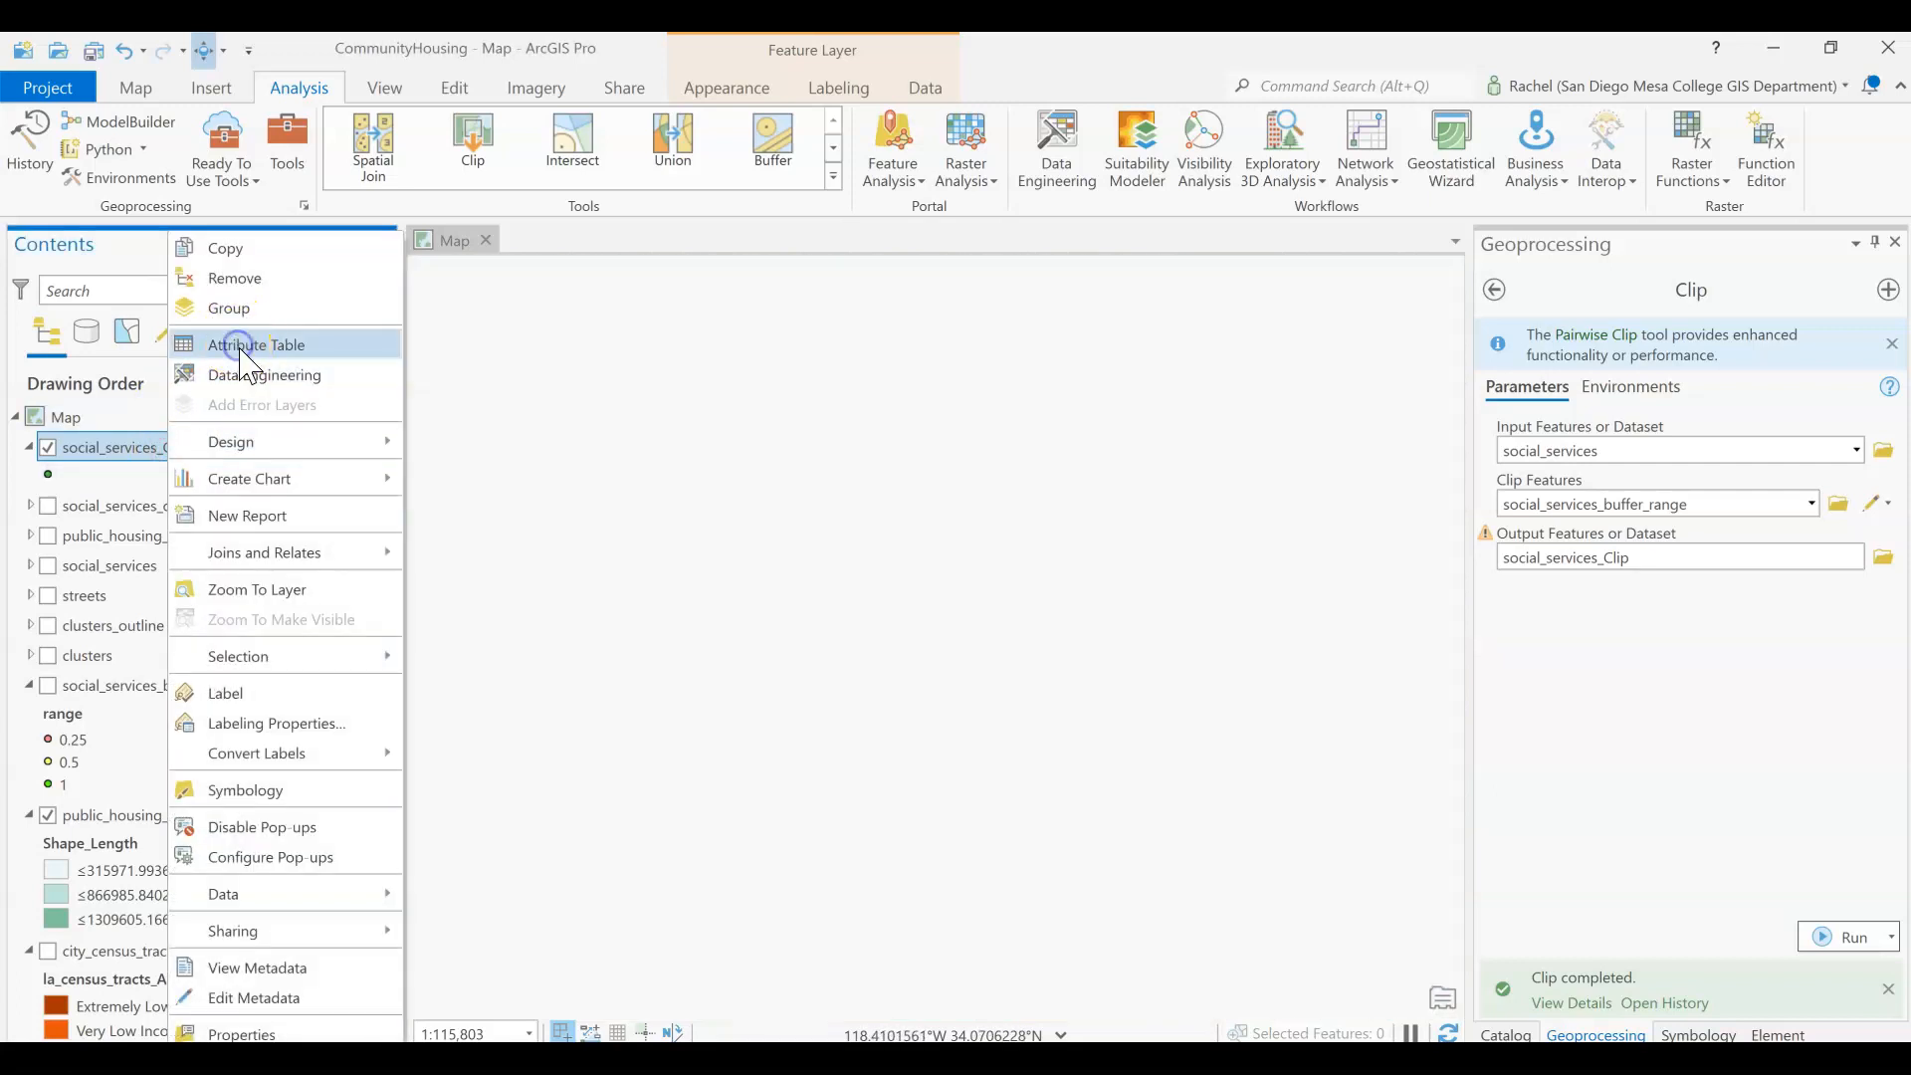
left_click(251, 345)
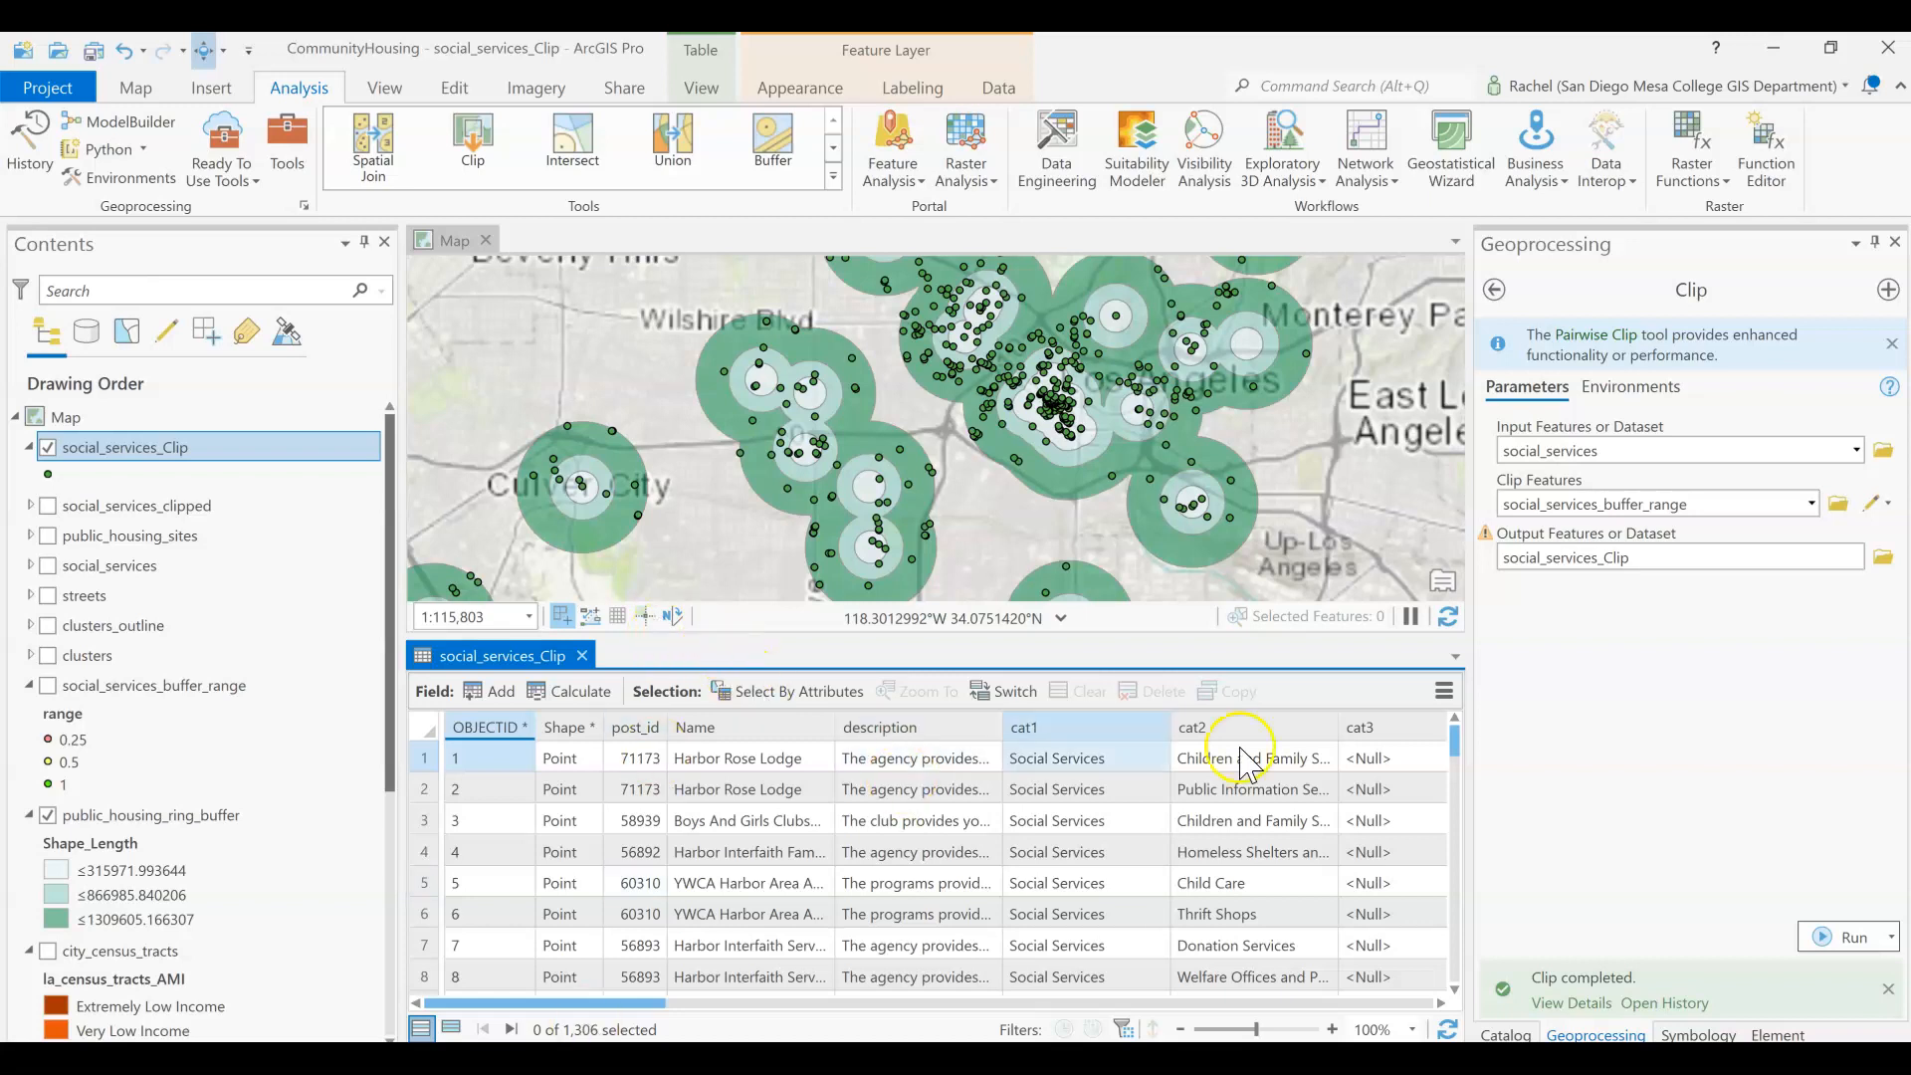
left_click(581, 654)
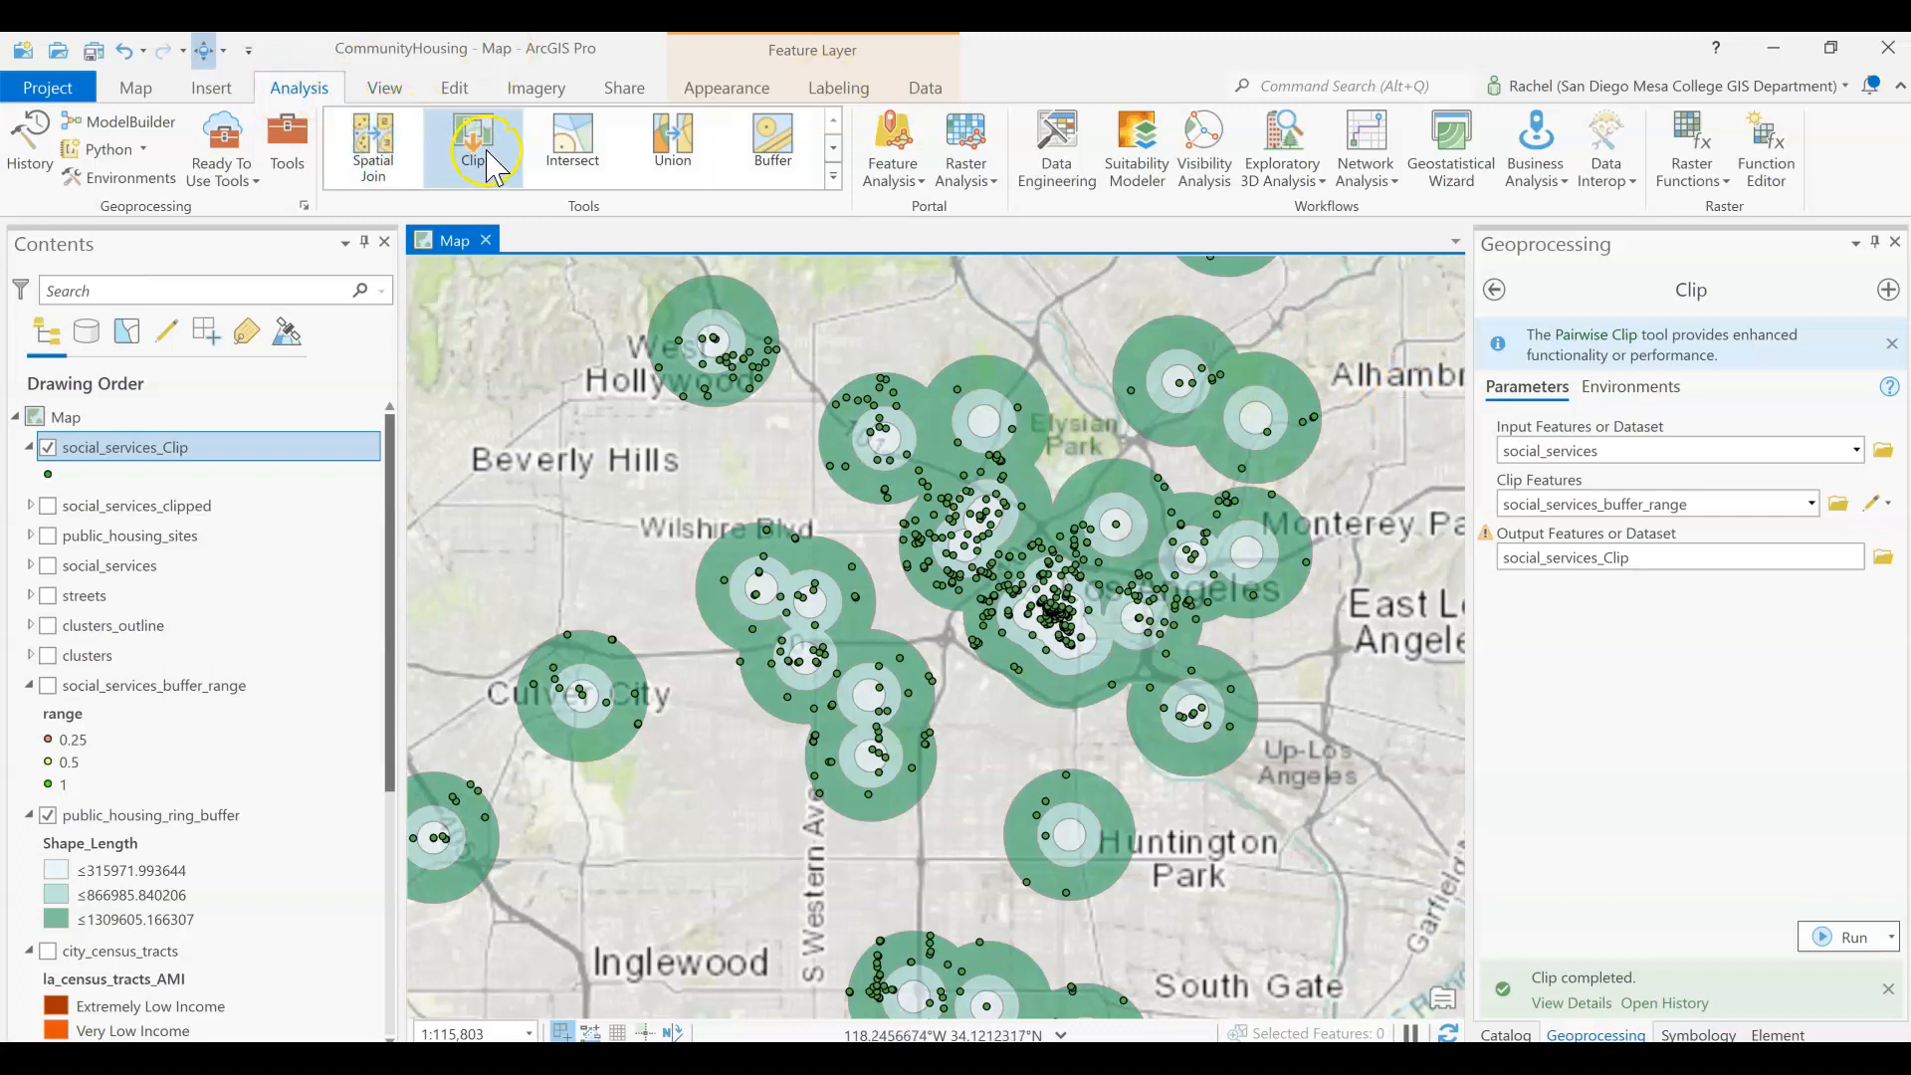
Set up a Spatial Join with social_services_Clip as target features and public_housing_ring_buffer as join features
left_click(368, 159)
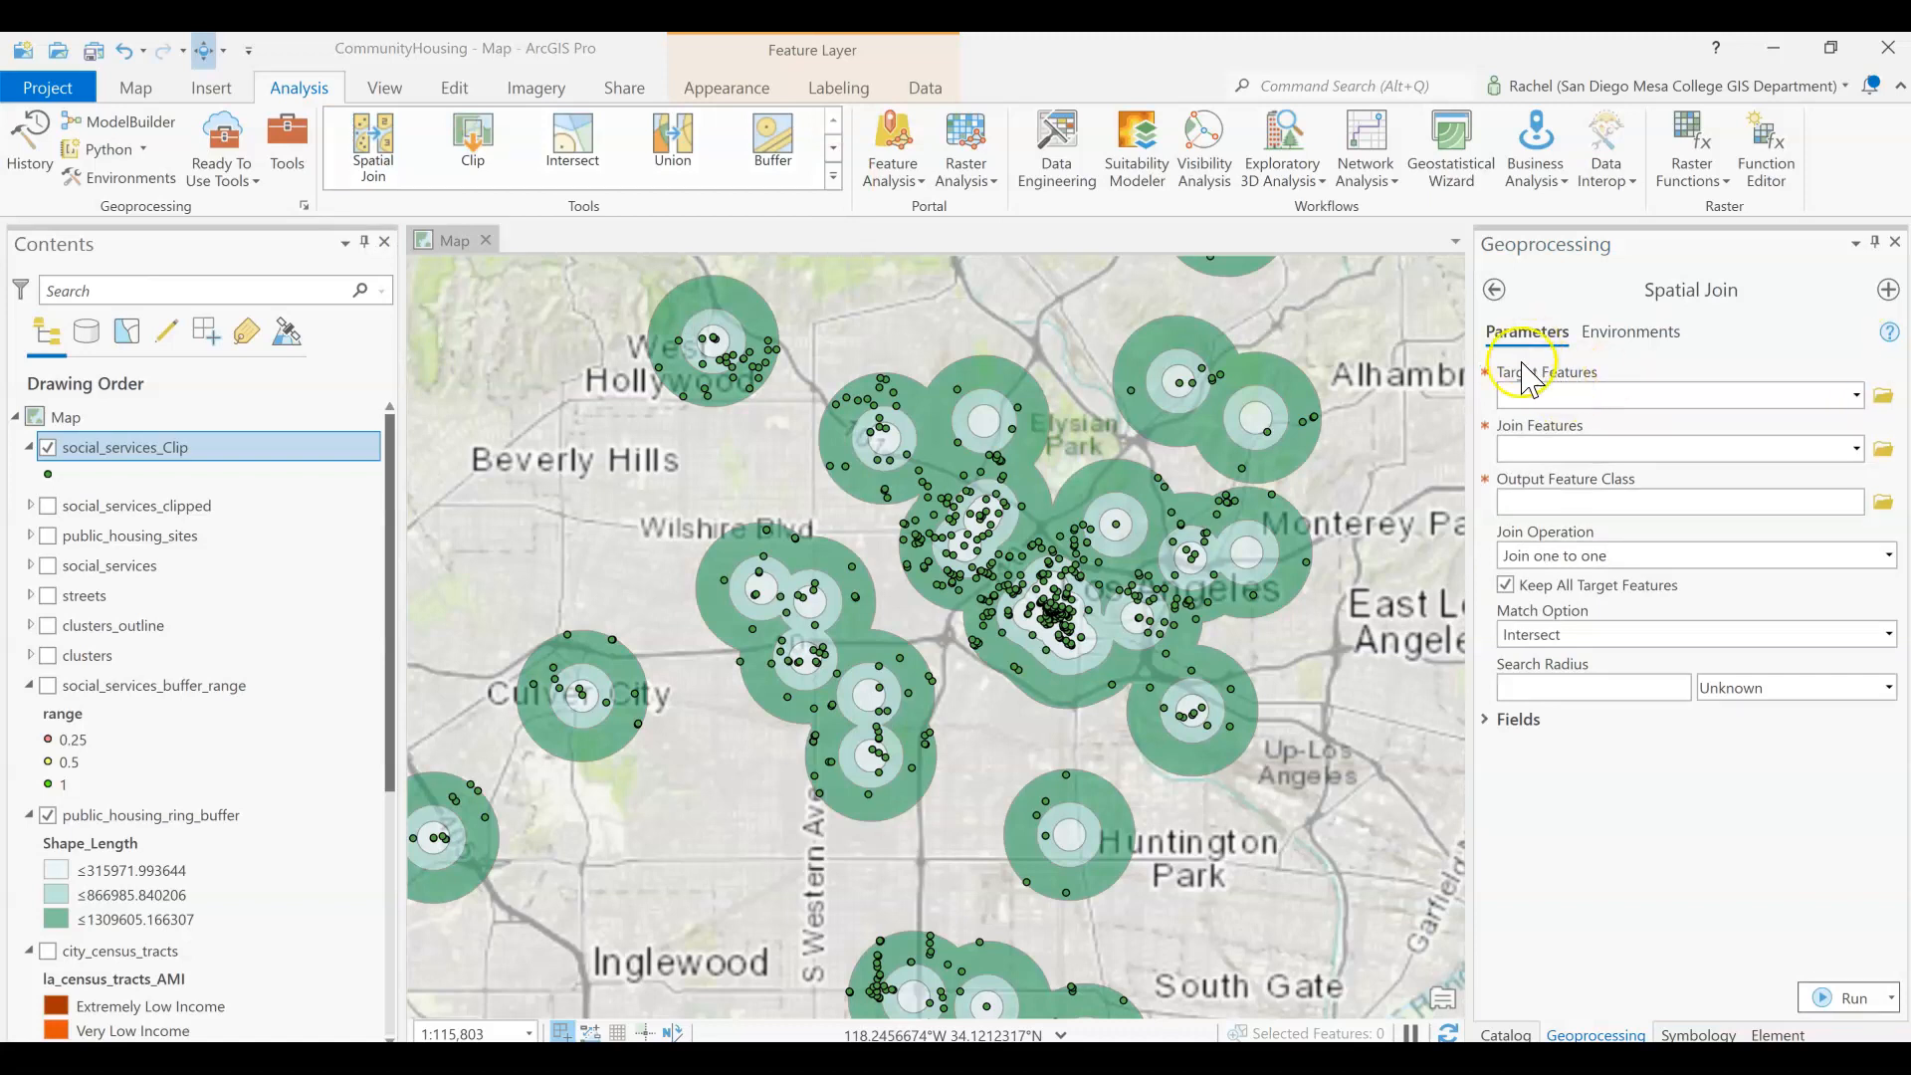
left_click(1856, 395)
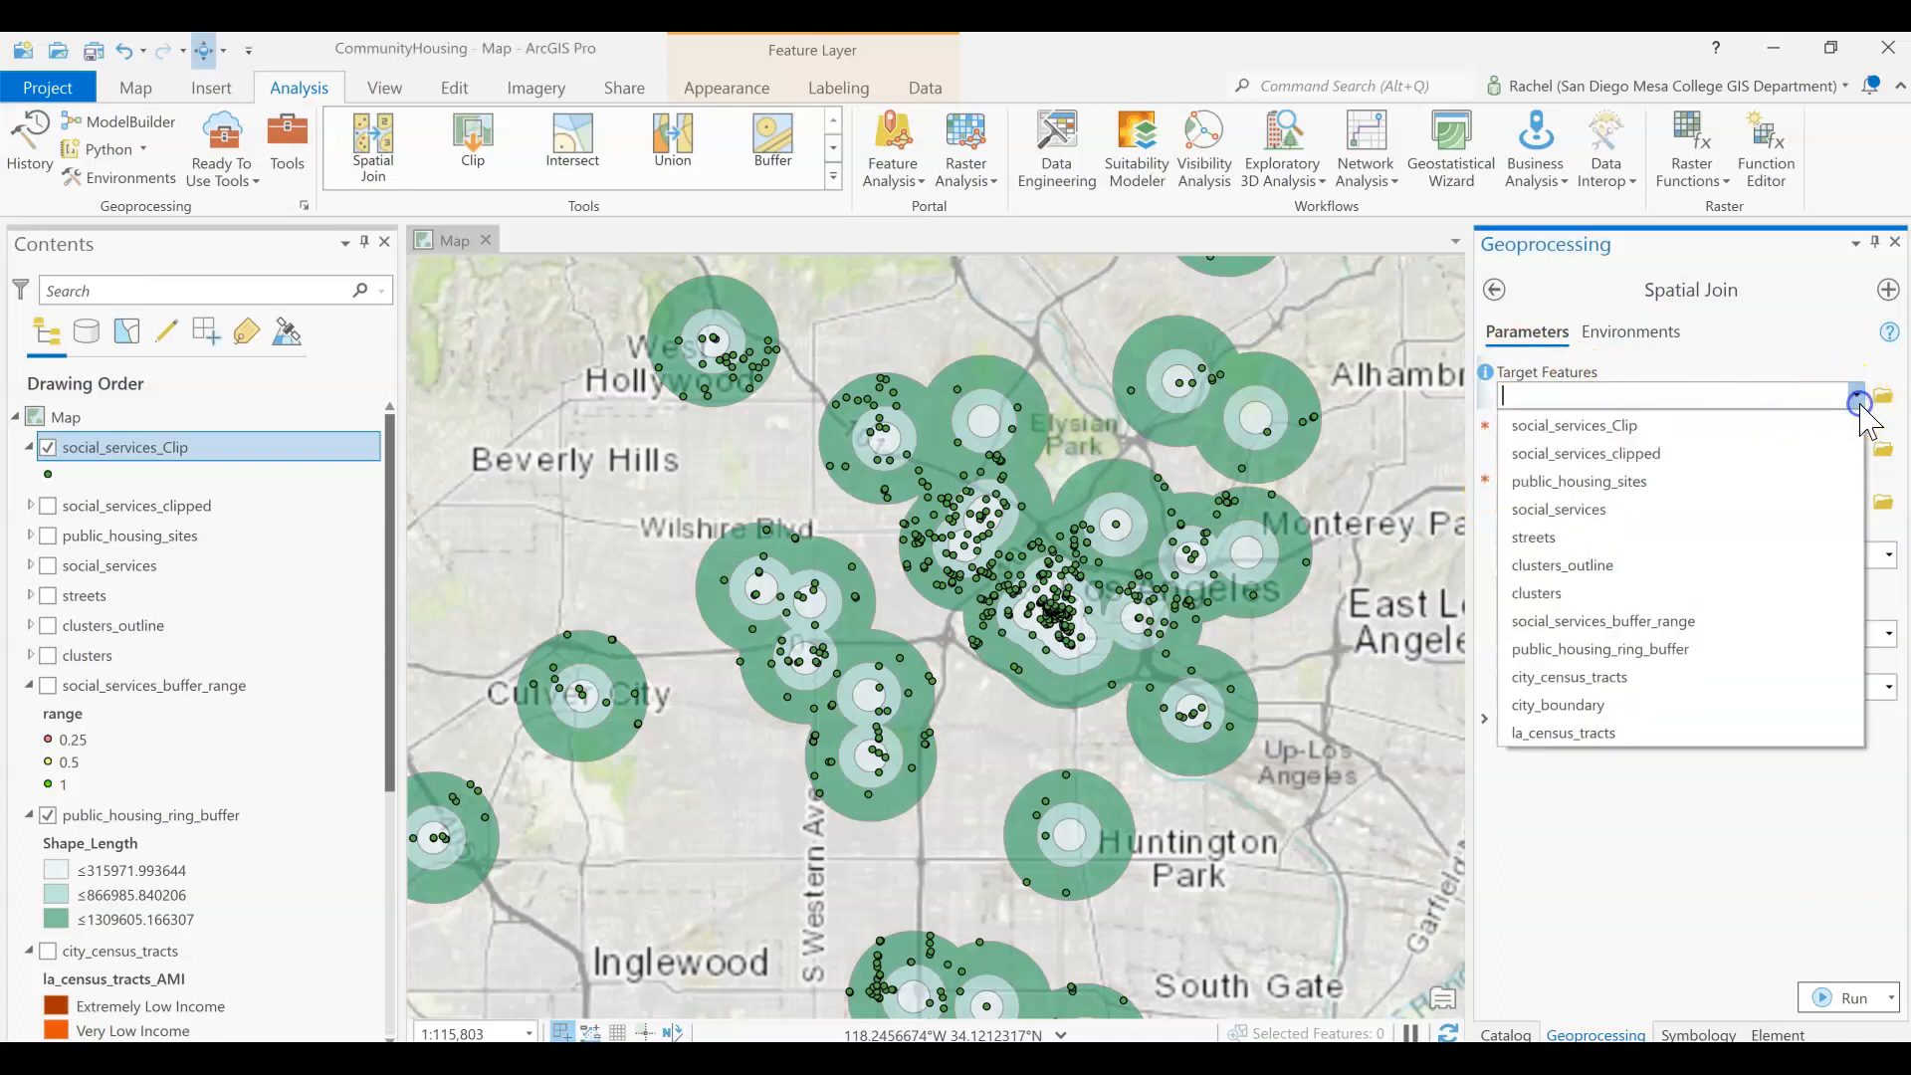
left_click(1670, 458)
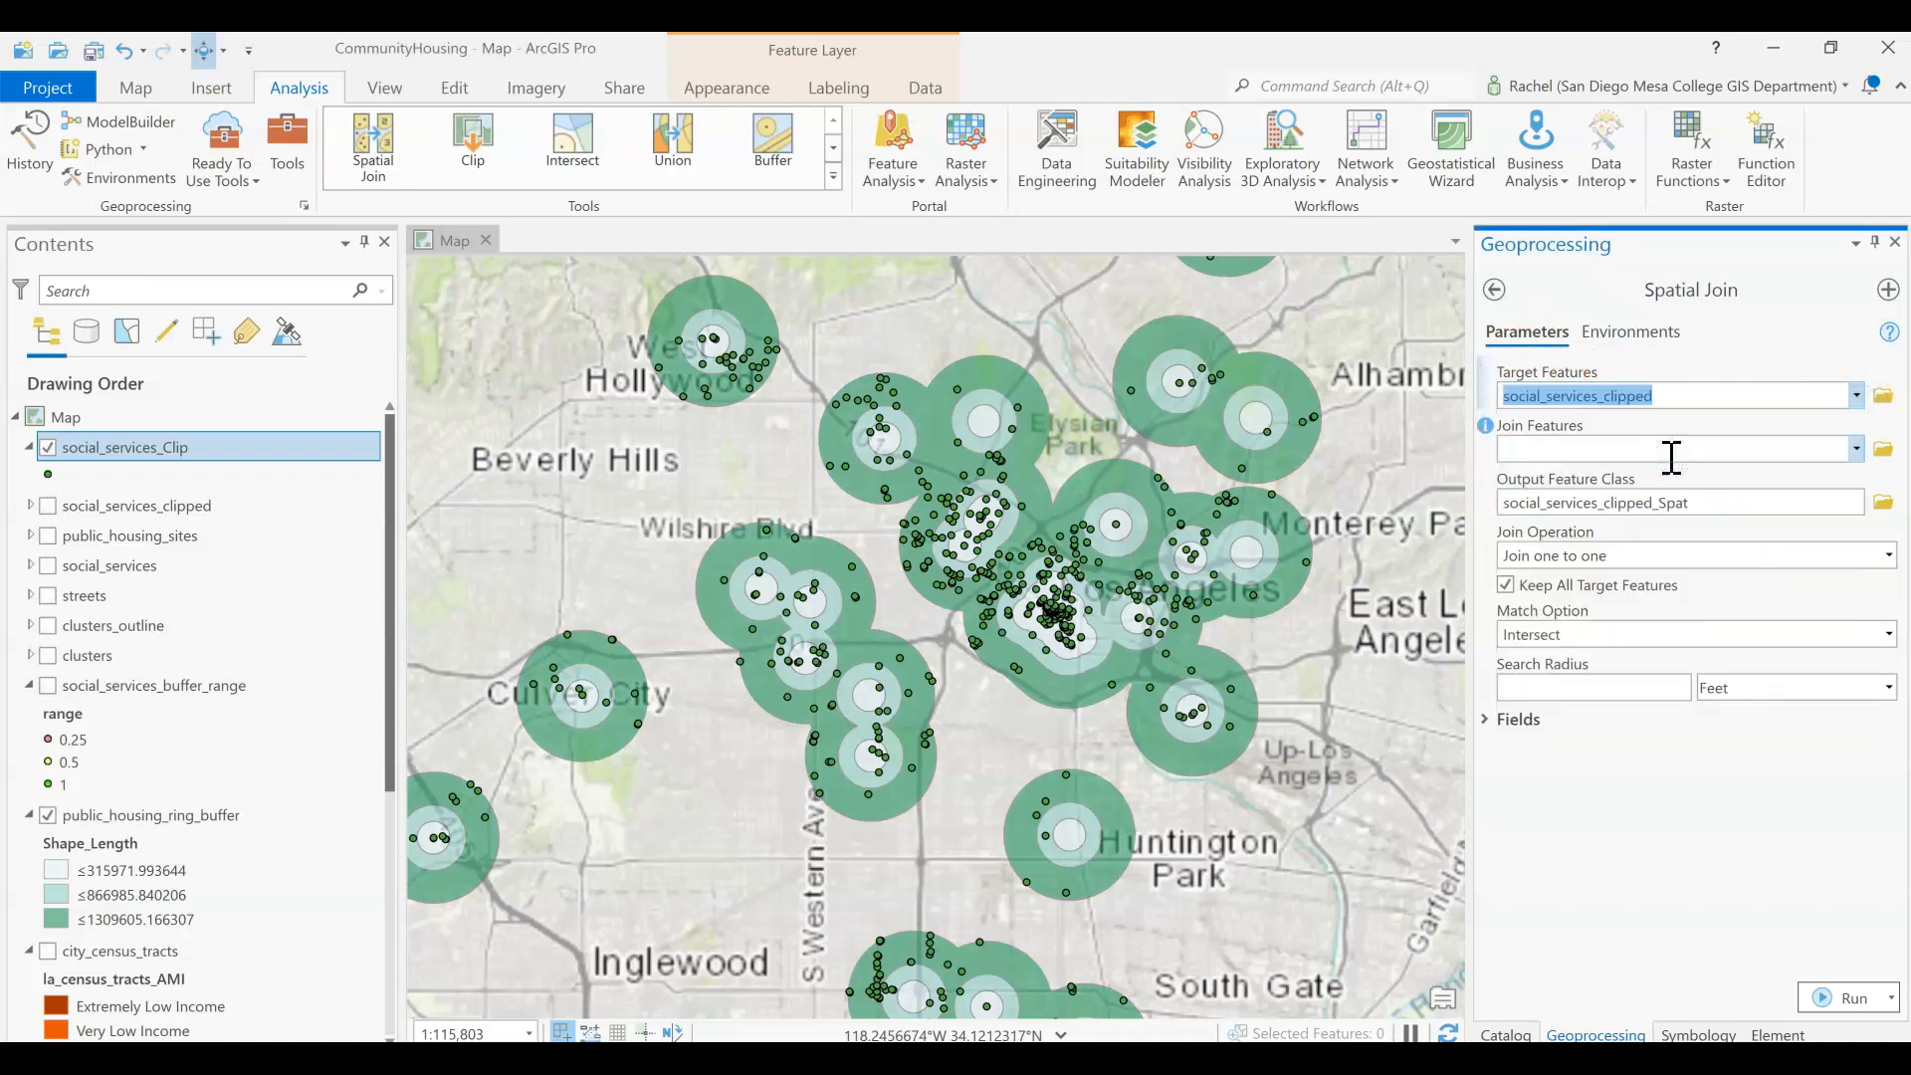
left_click(1857, 395)
left_click(1840, 425)
left_click(1857, 448)
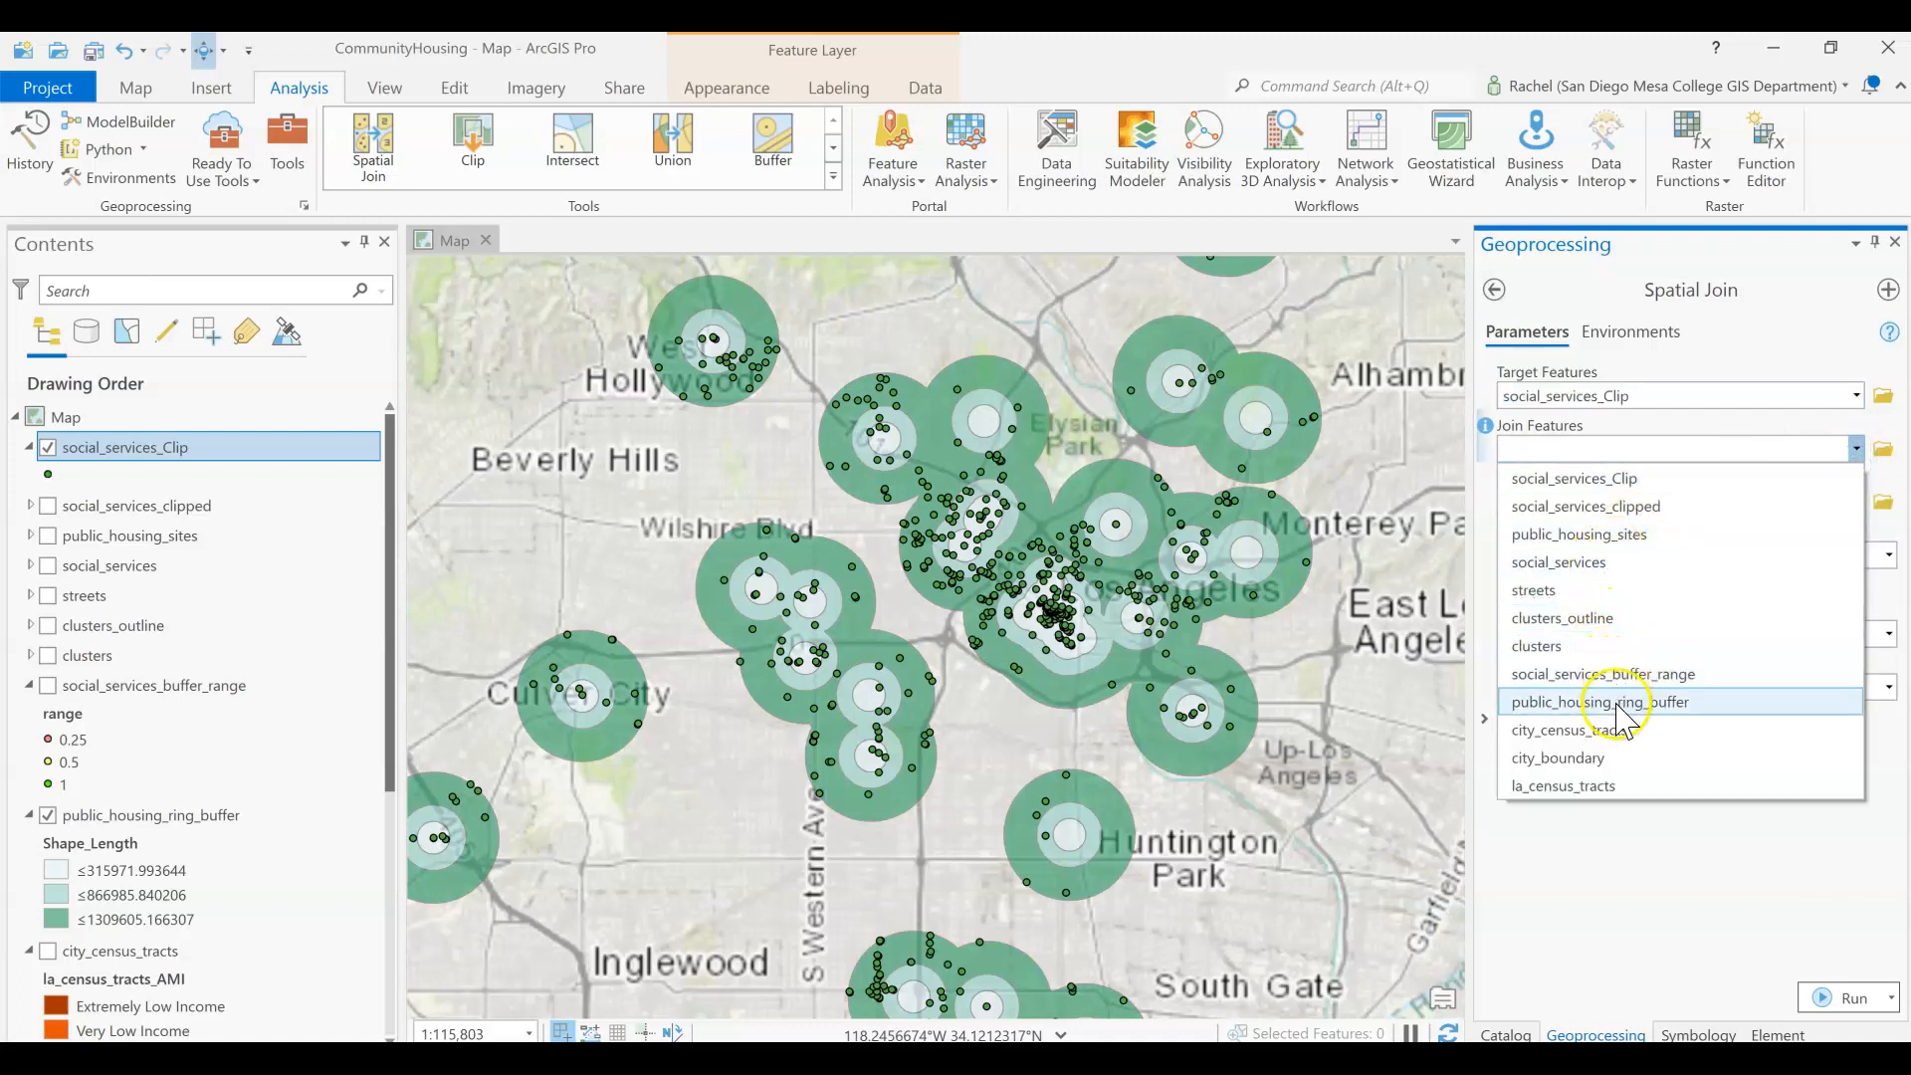
left_click(1617, 702)
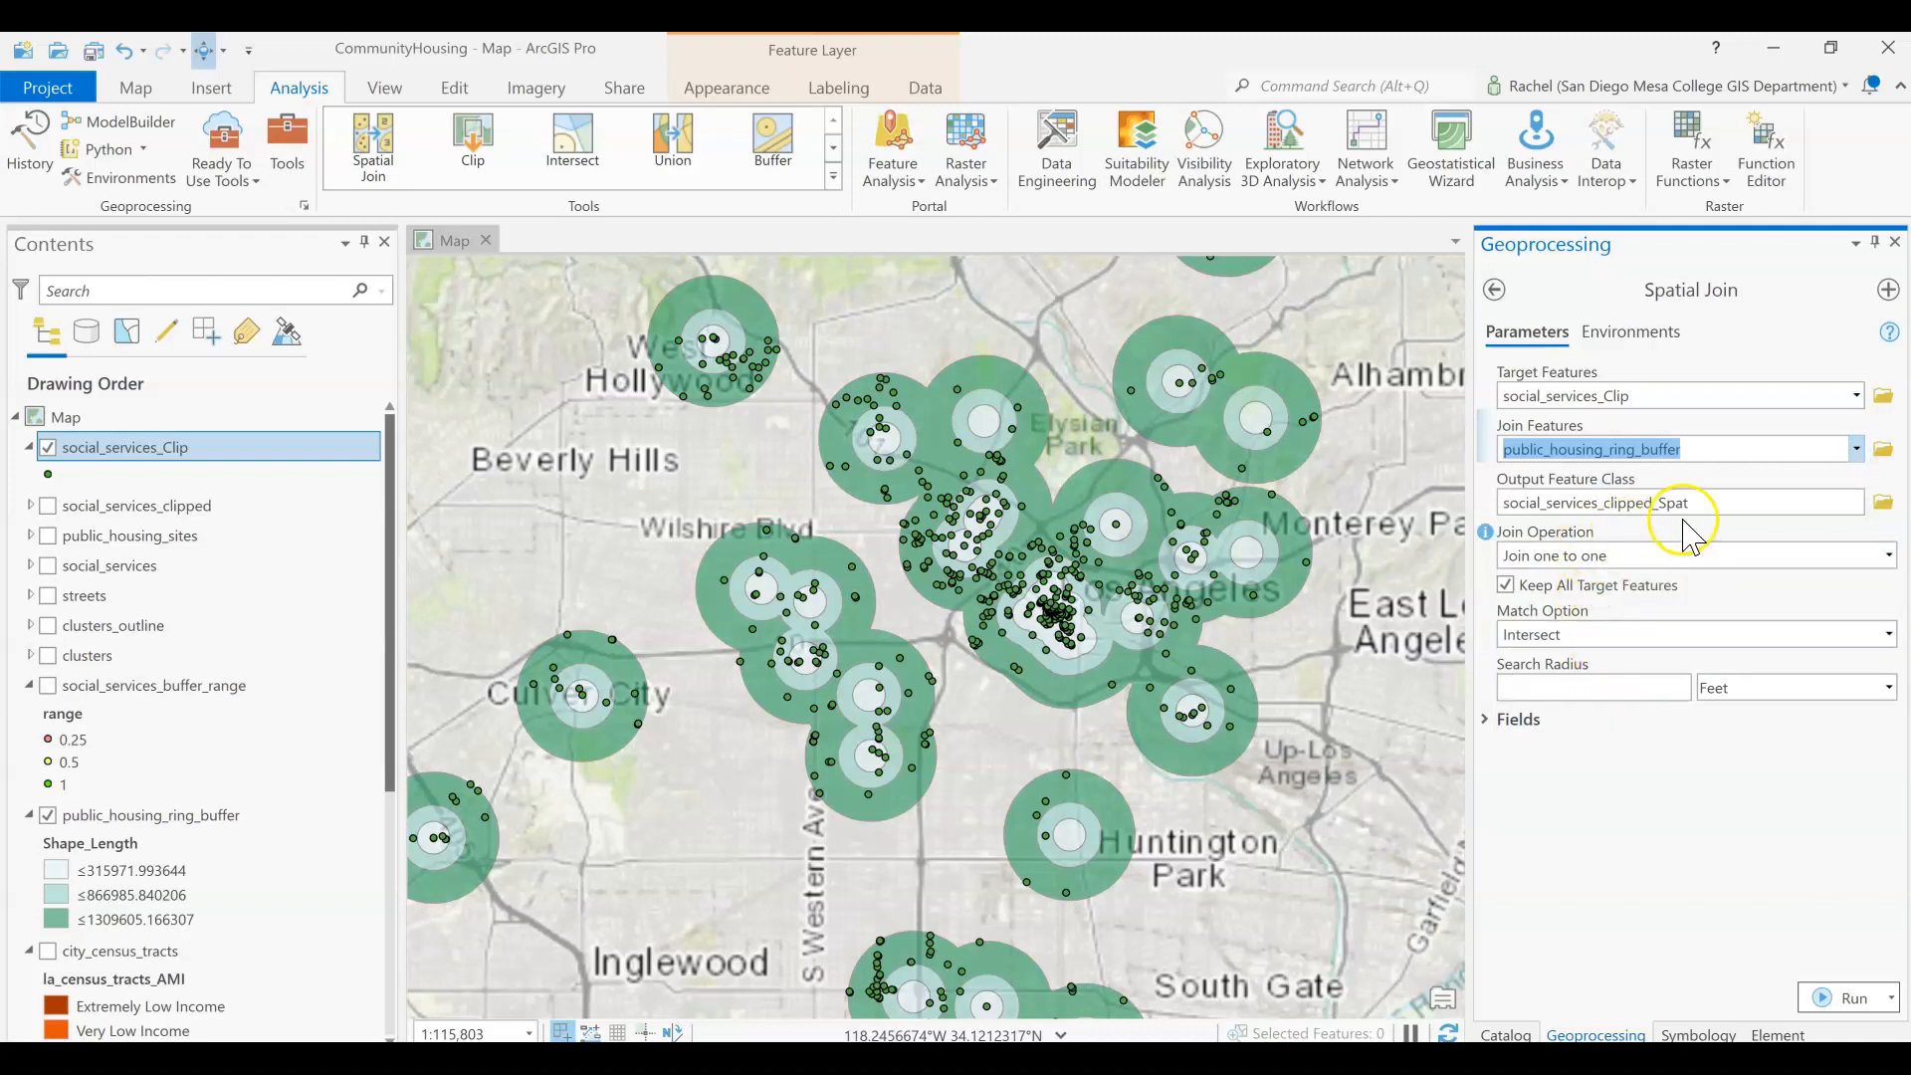
Name the Spatial Join output social_services_buffer_range2 and set the match option to Completely within
left_click(1686, 503)
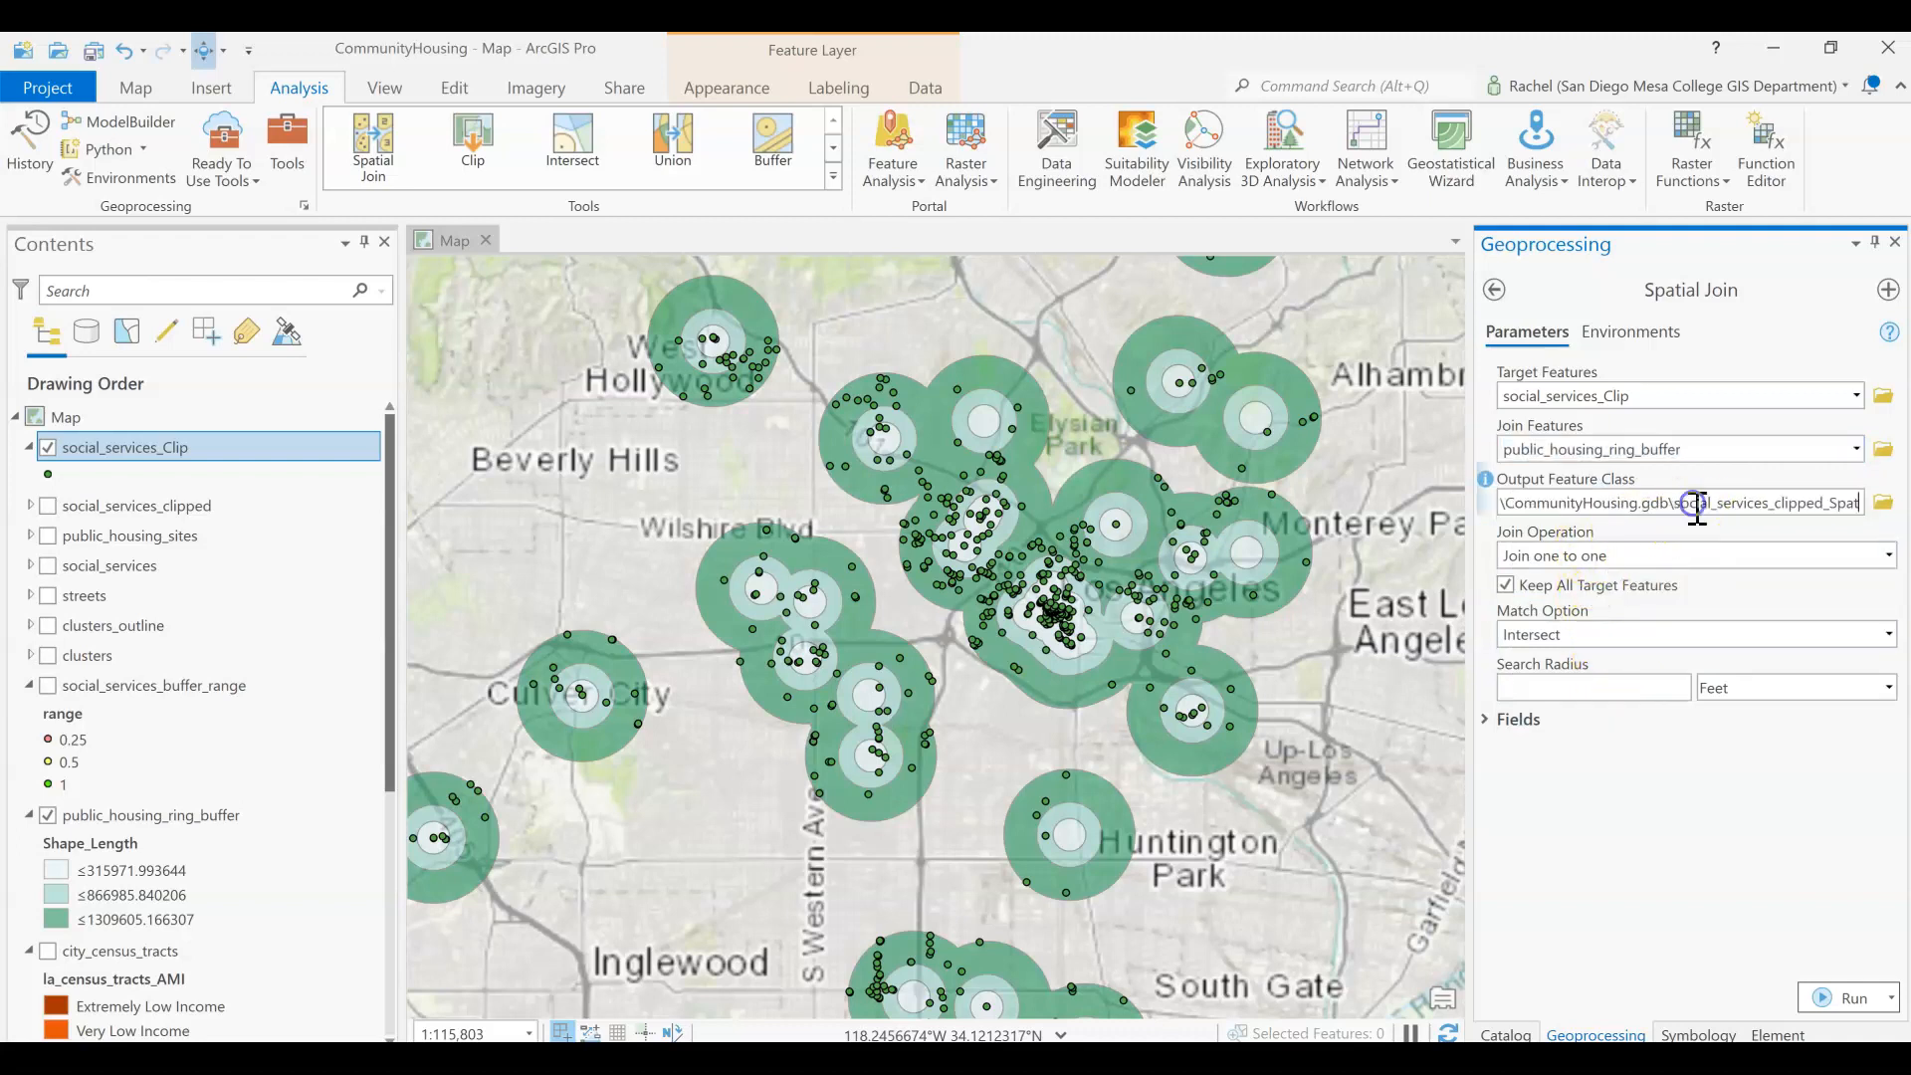
double_click(1780, 503)
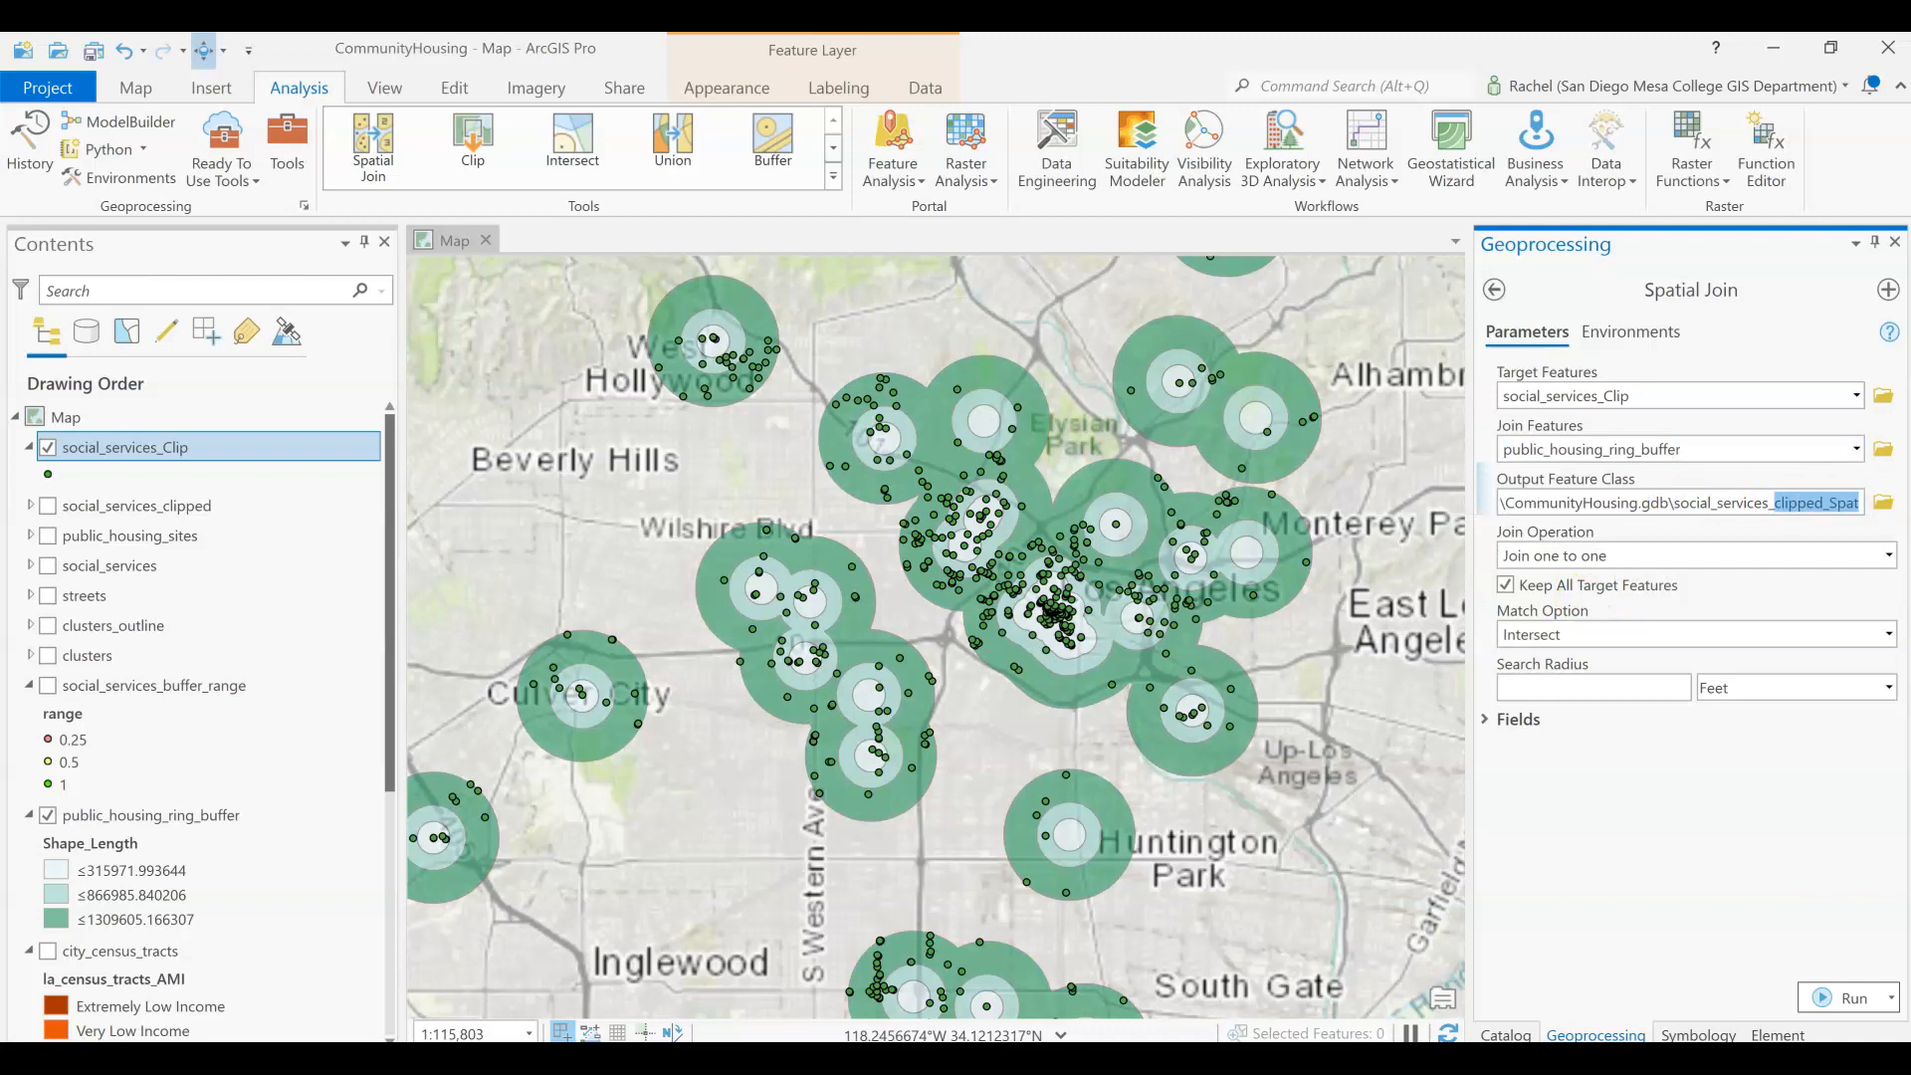
type("buffer")
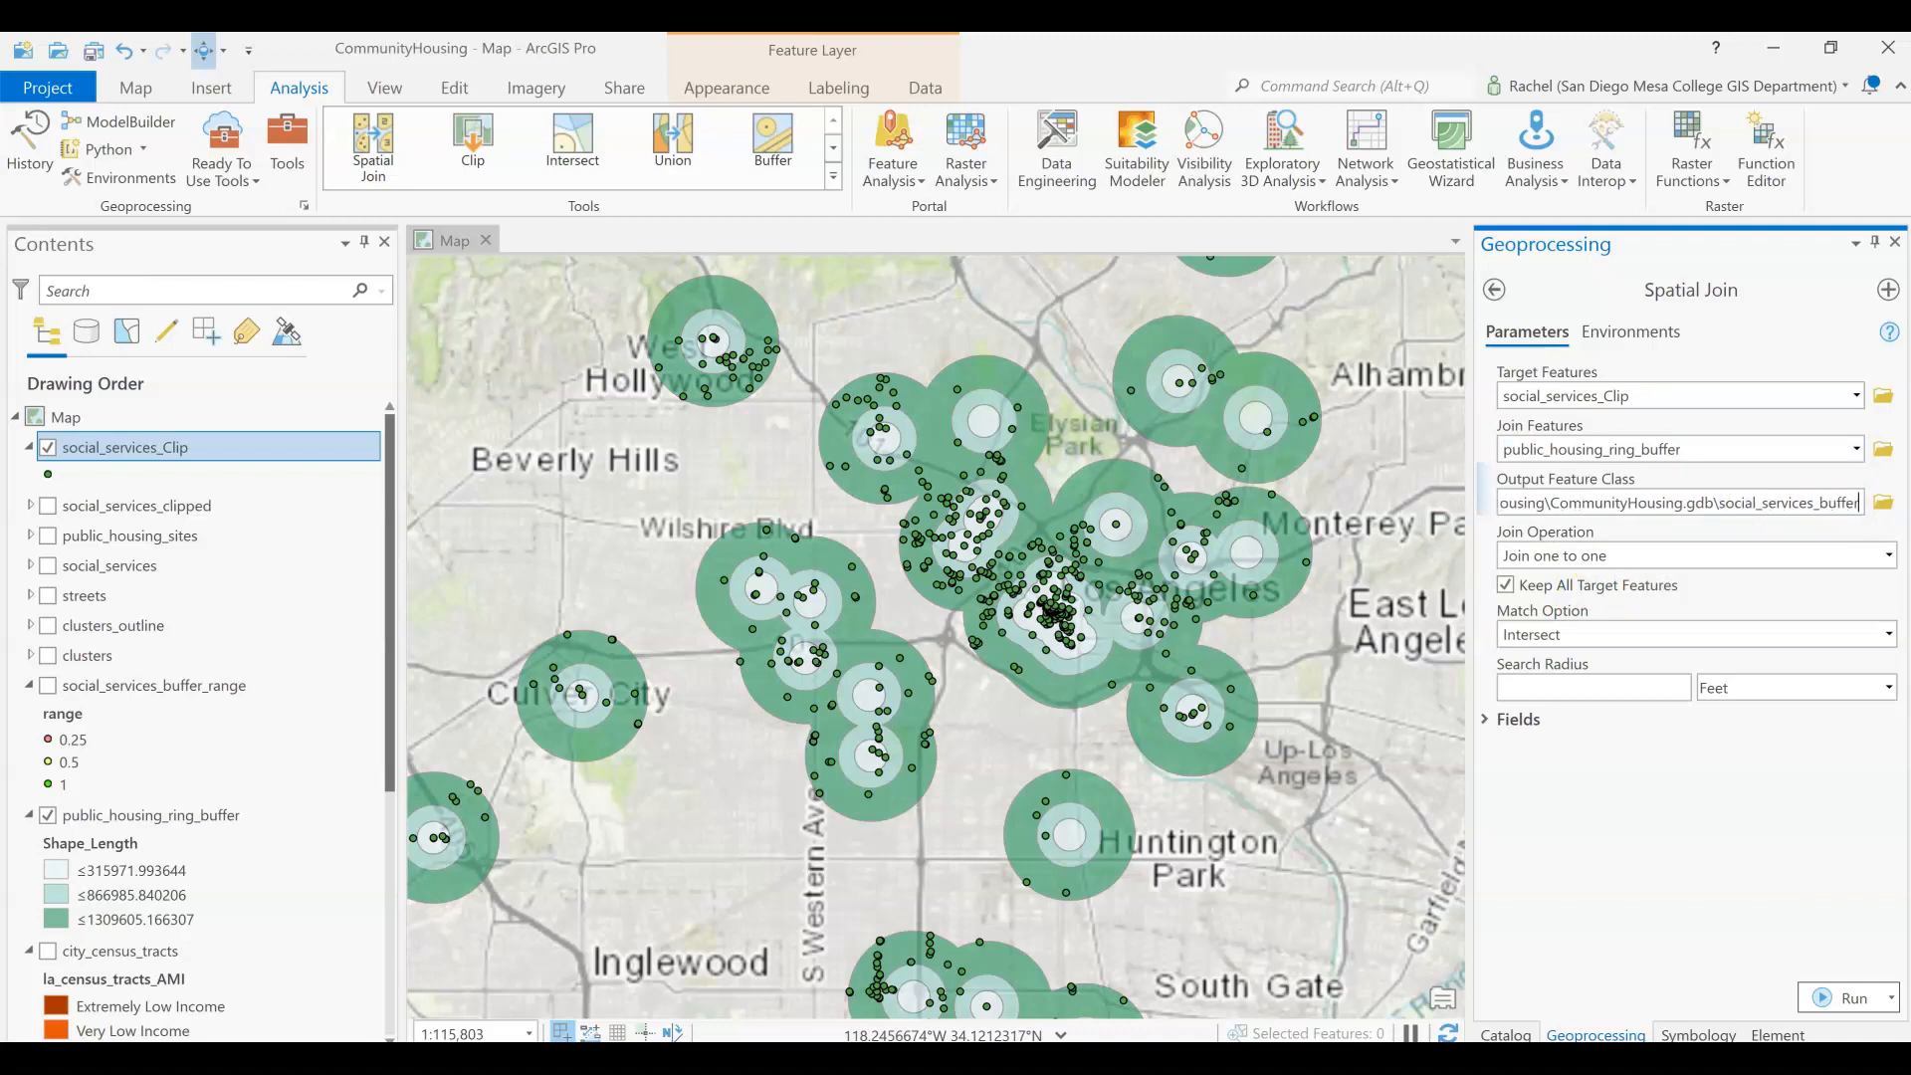
type("_range2")
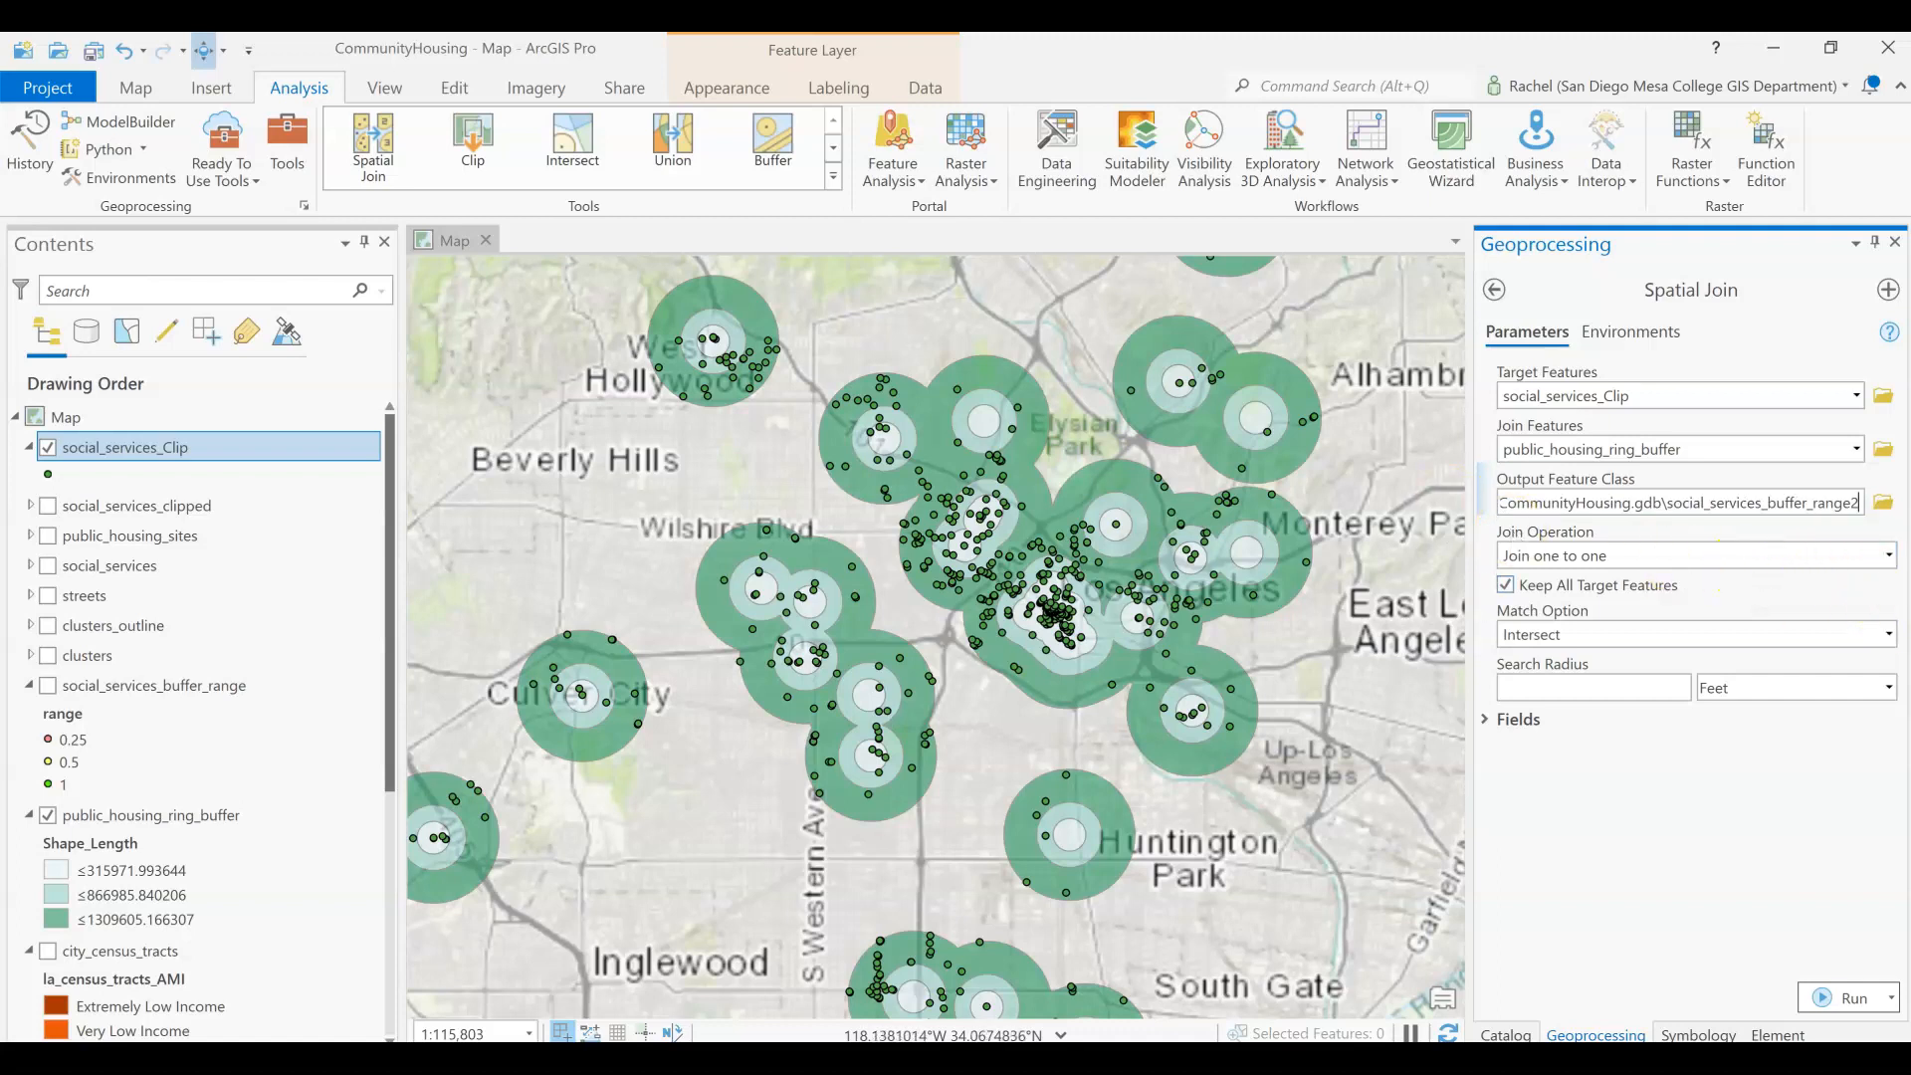
left_click(1888, 633)
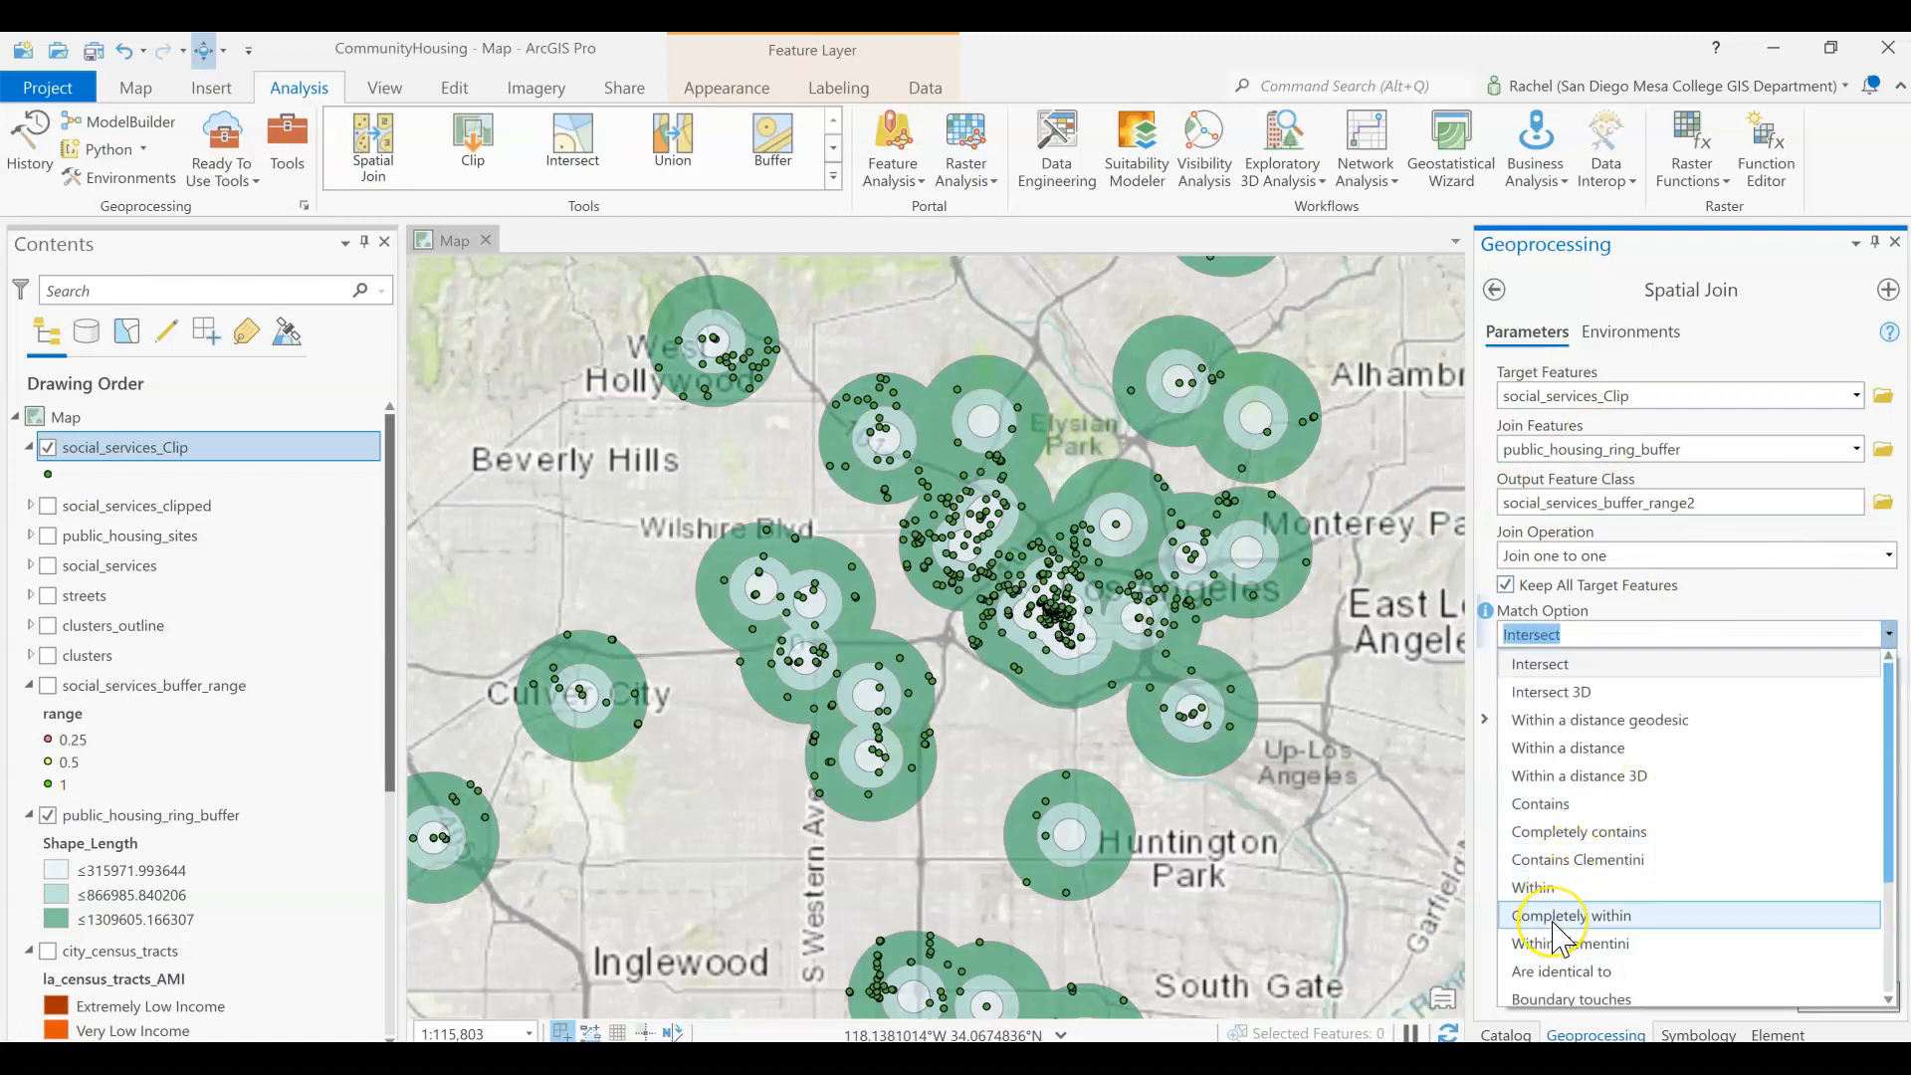
left_click(1553, 925)
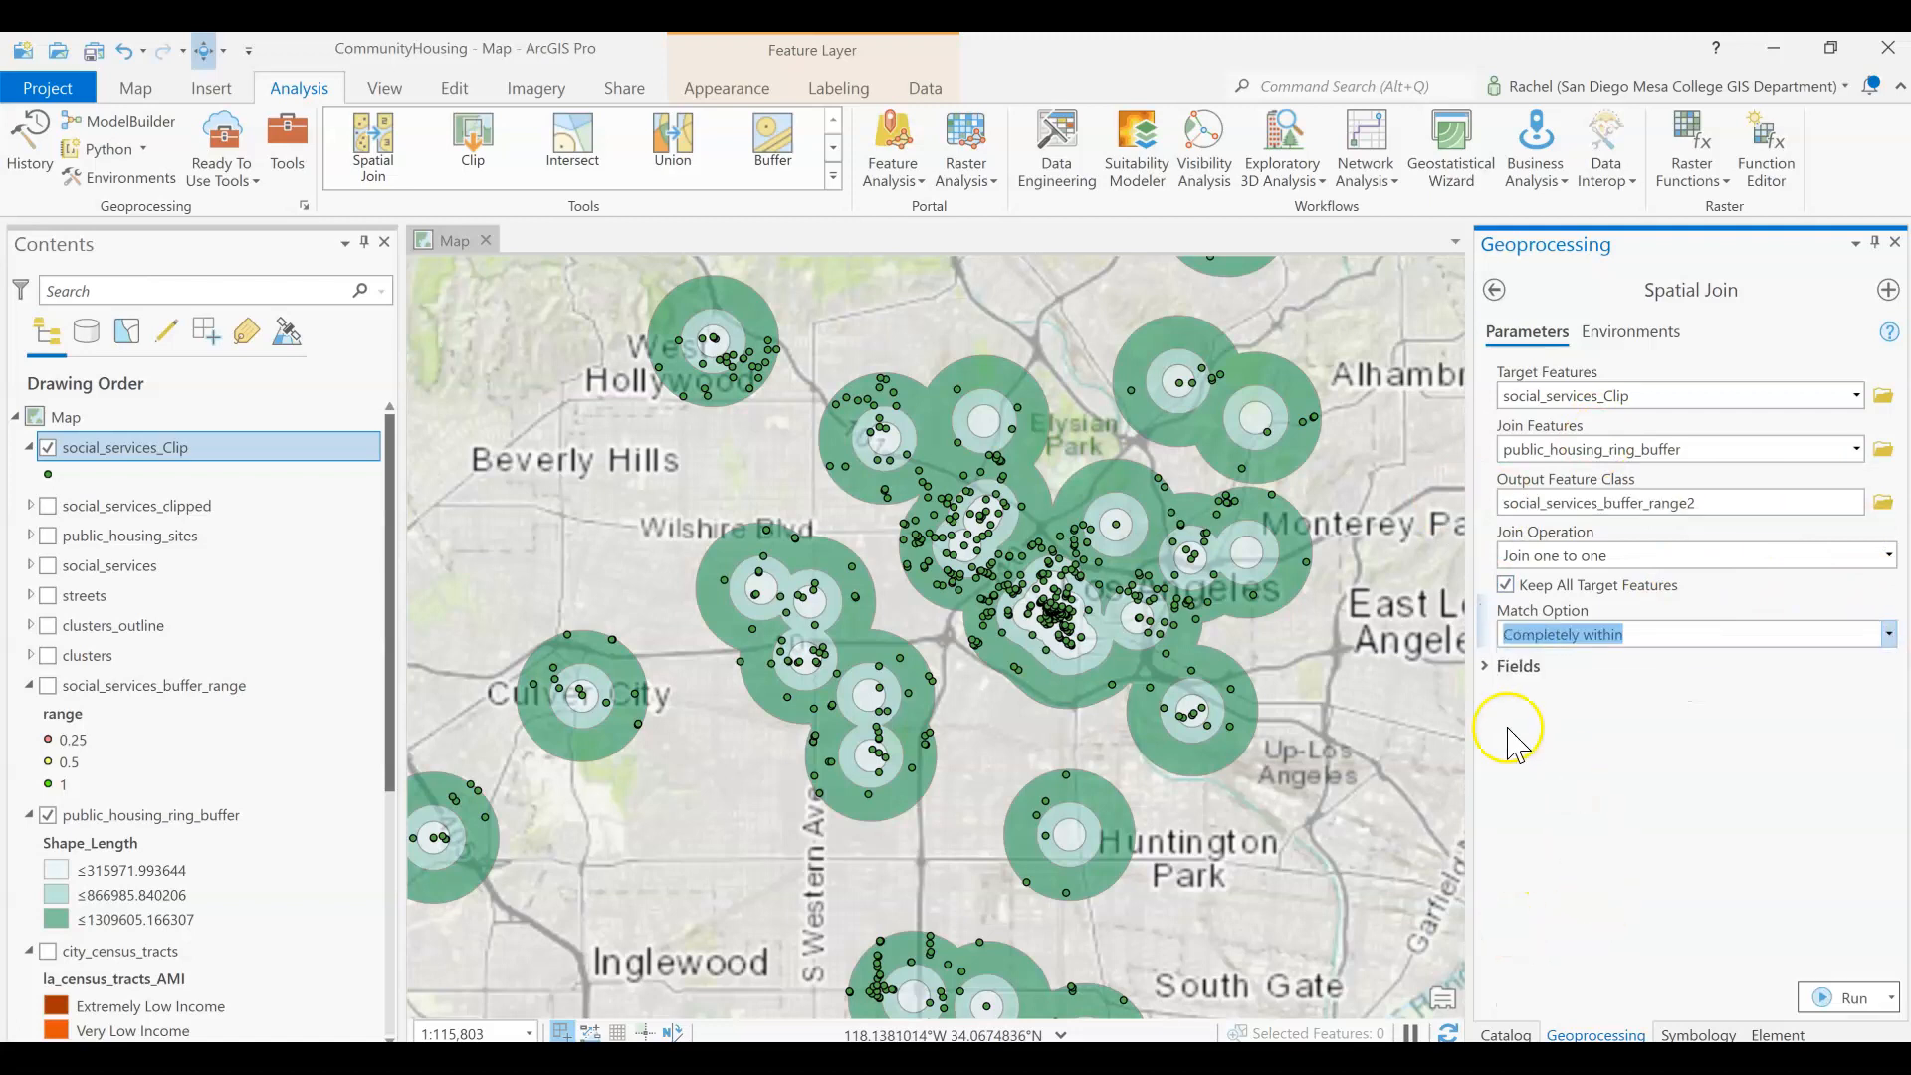
Rename the distance output field to range in the Spatial Join's field map
left_click(1500, 670)
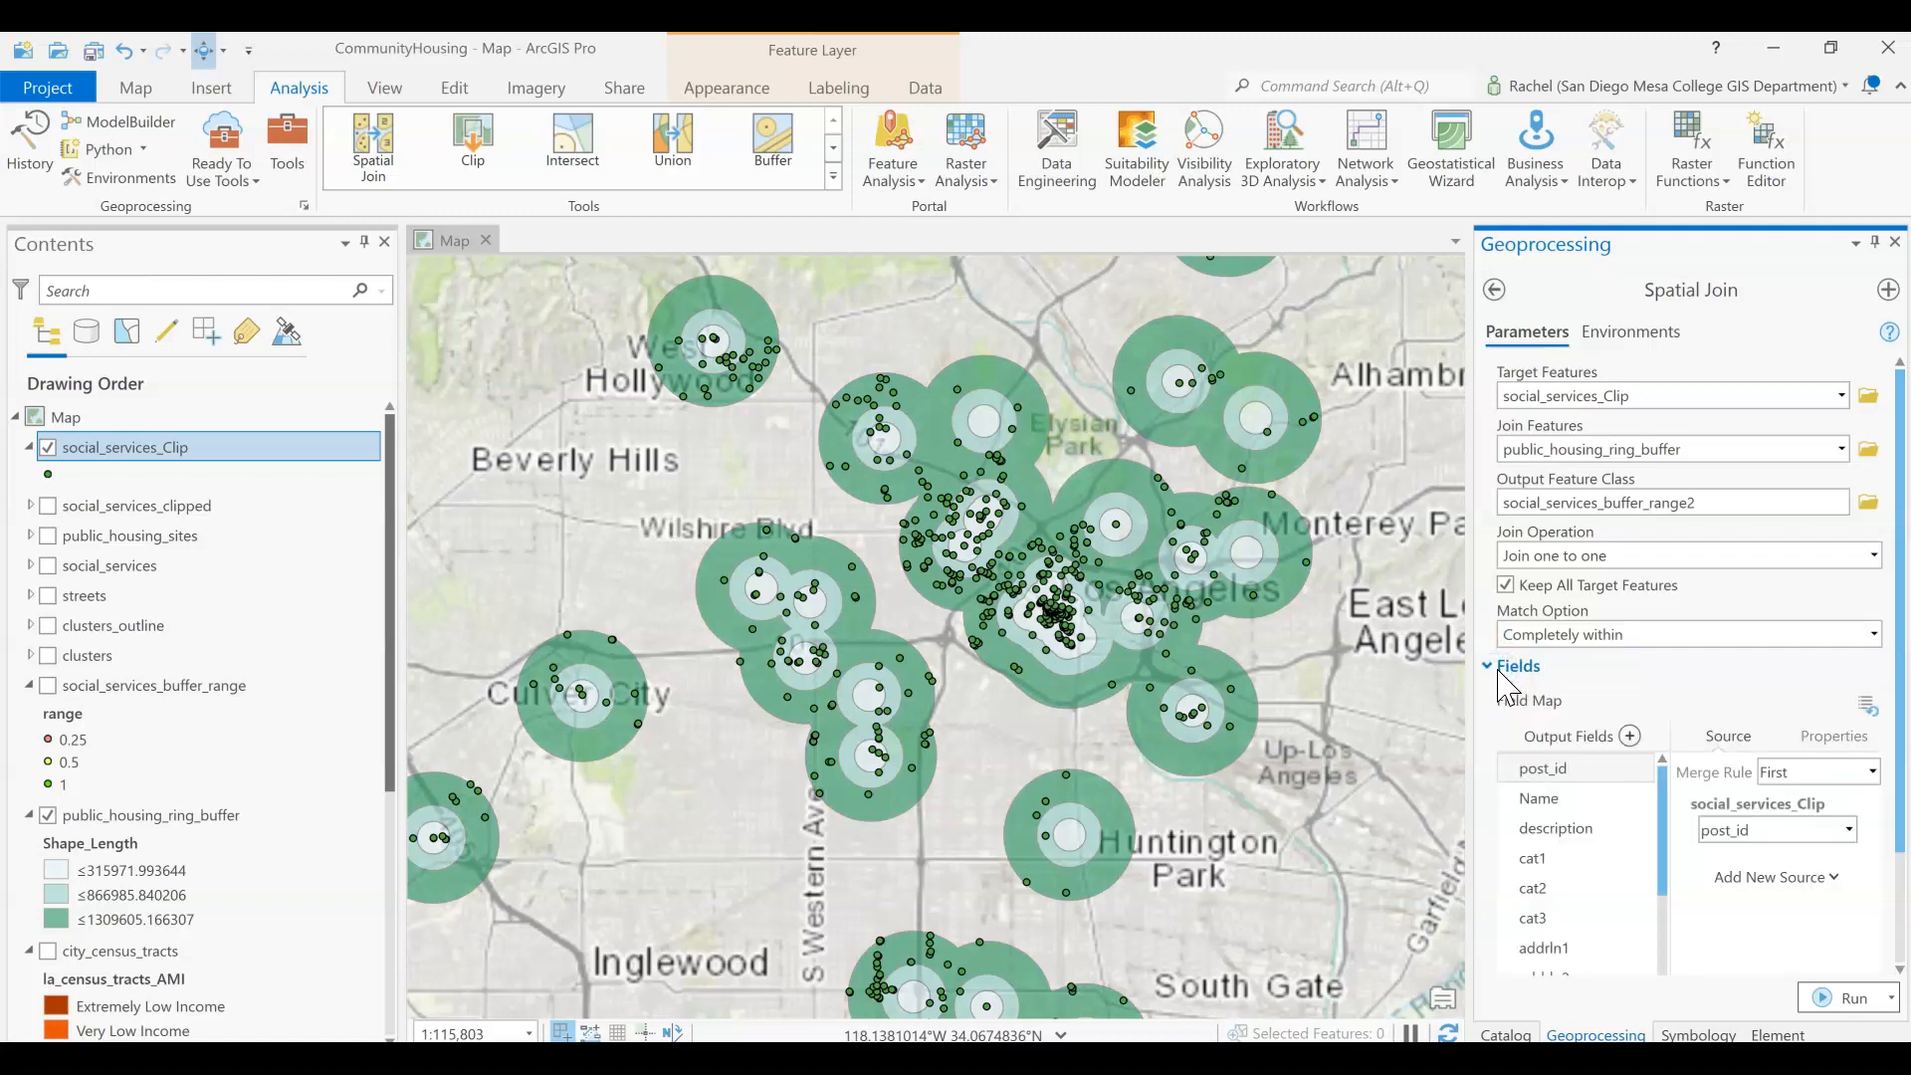
left_click(1693, 672)
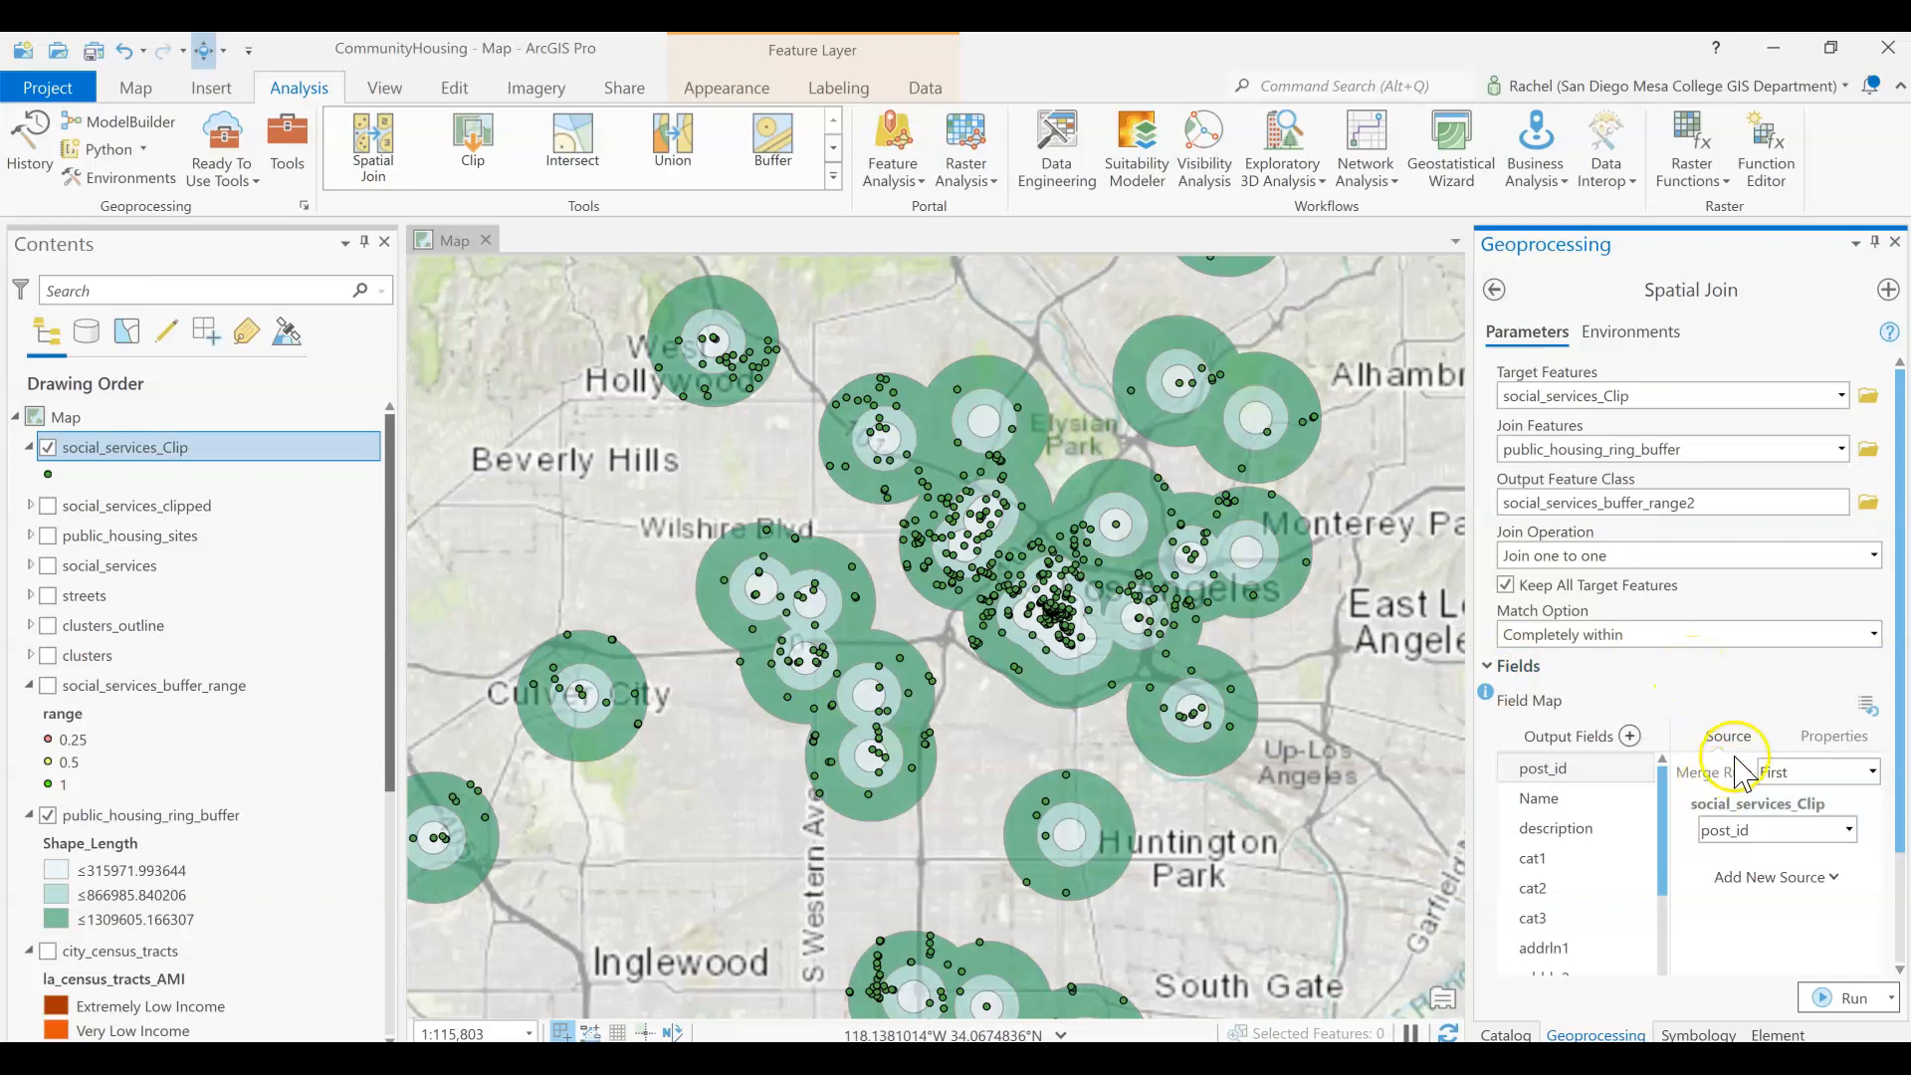
left_click(1827, 741)
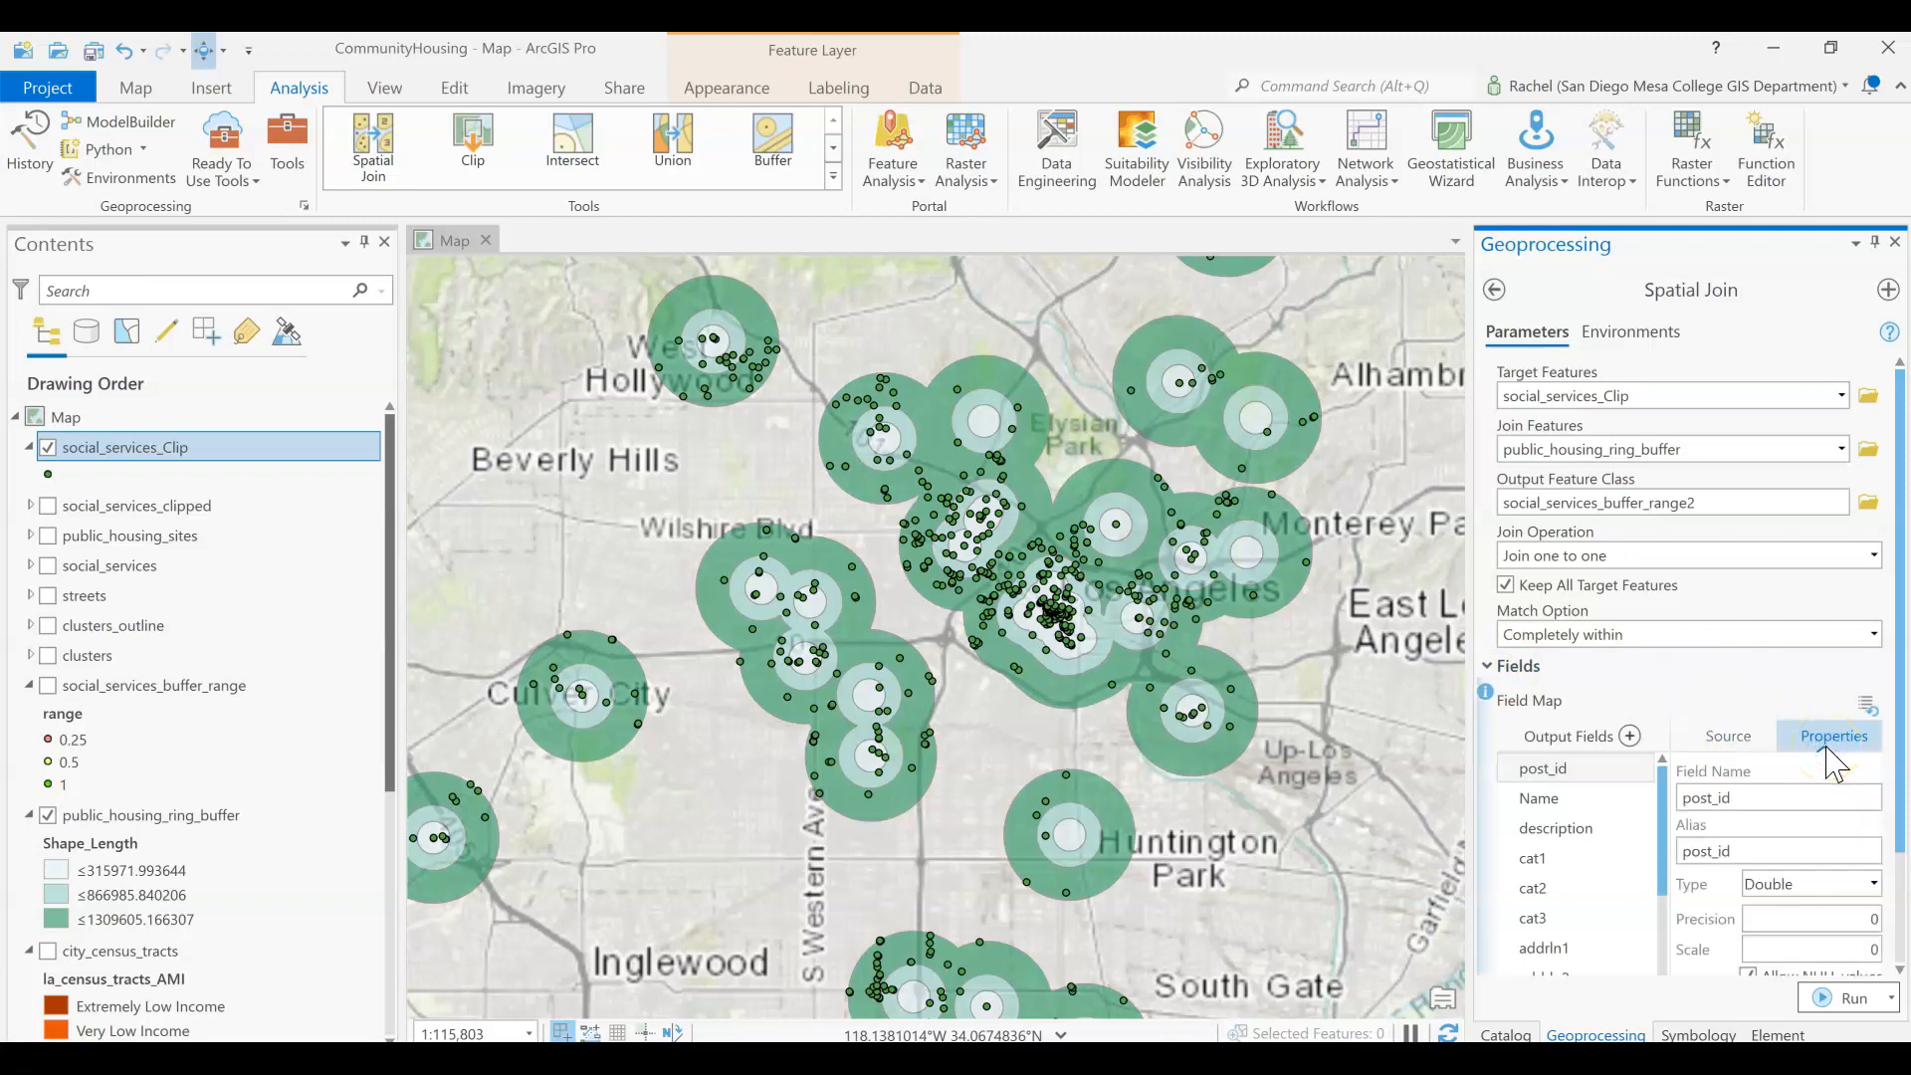
left_click(1749, 799)
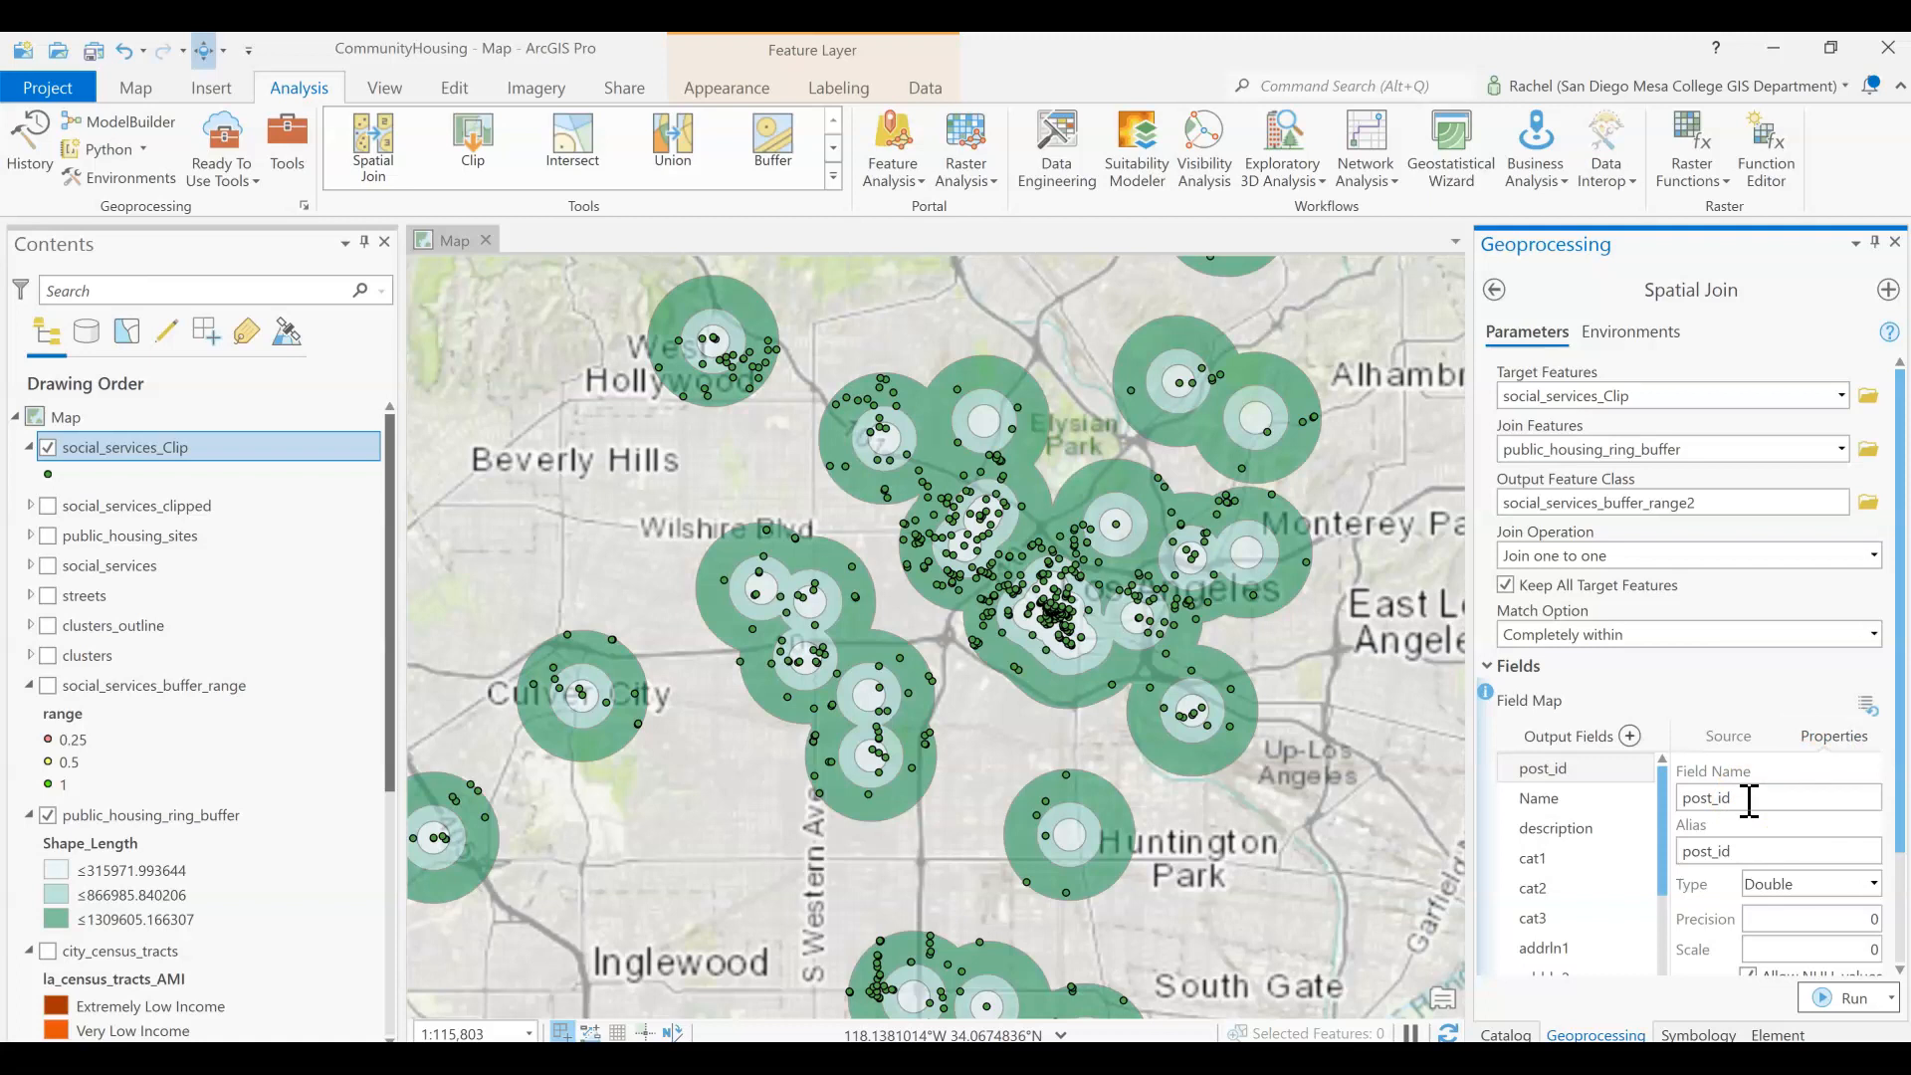
scroll(1582, 826, "down", 5)
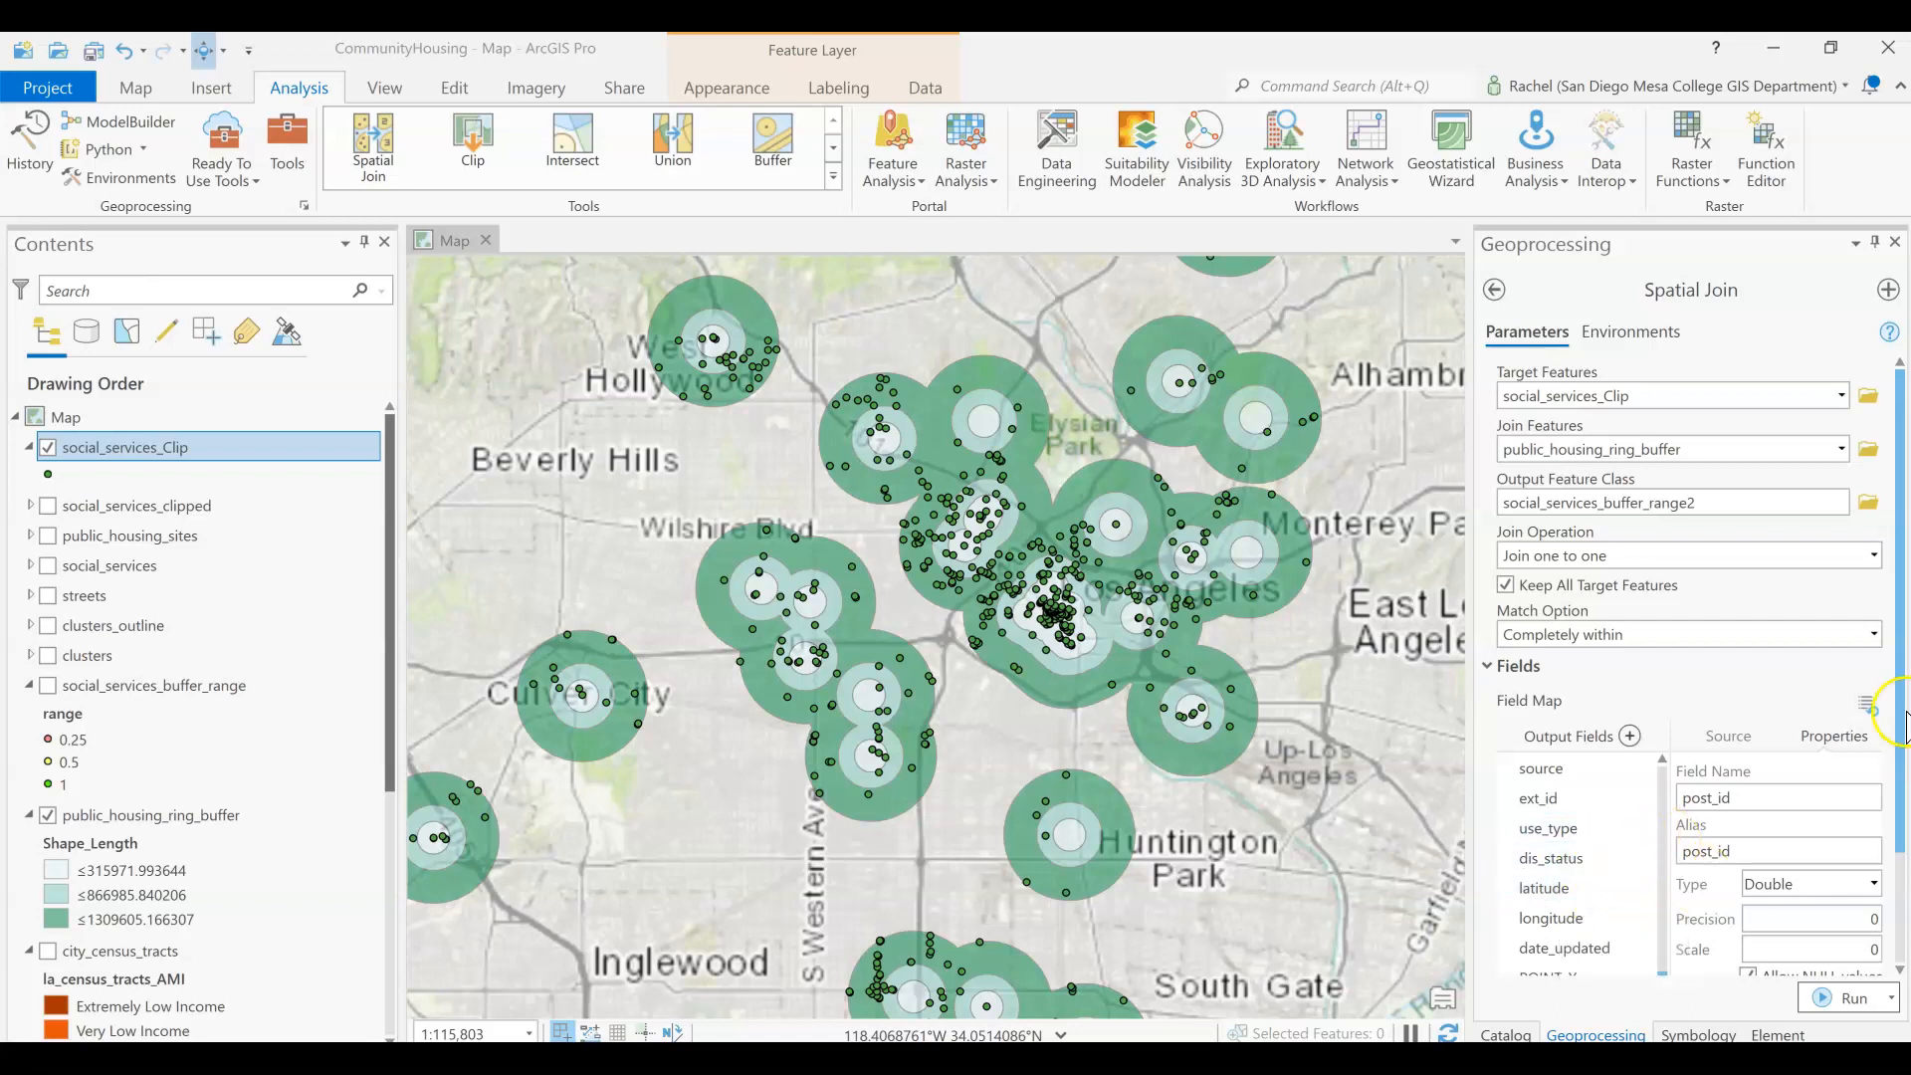
scroll(1771, 759, "down", 3)
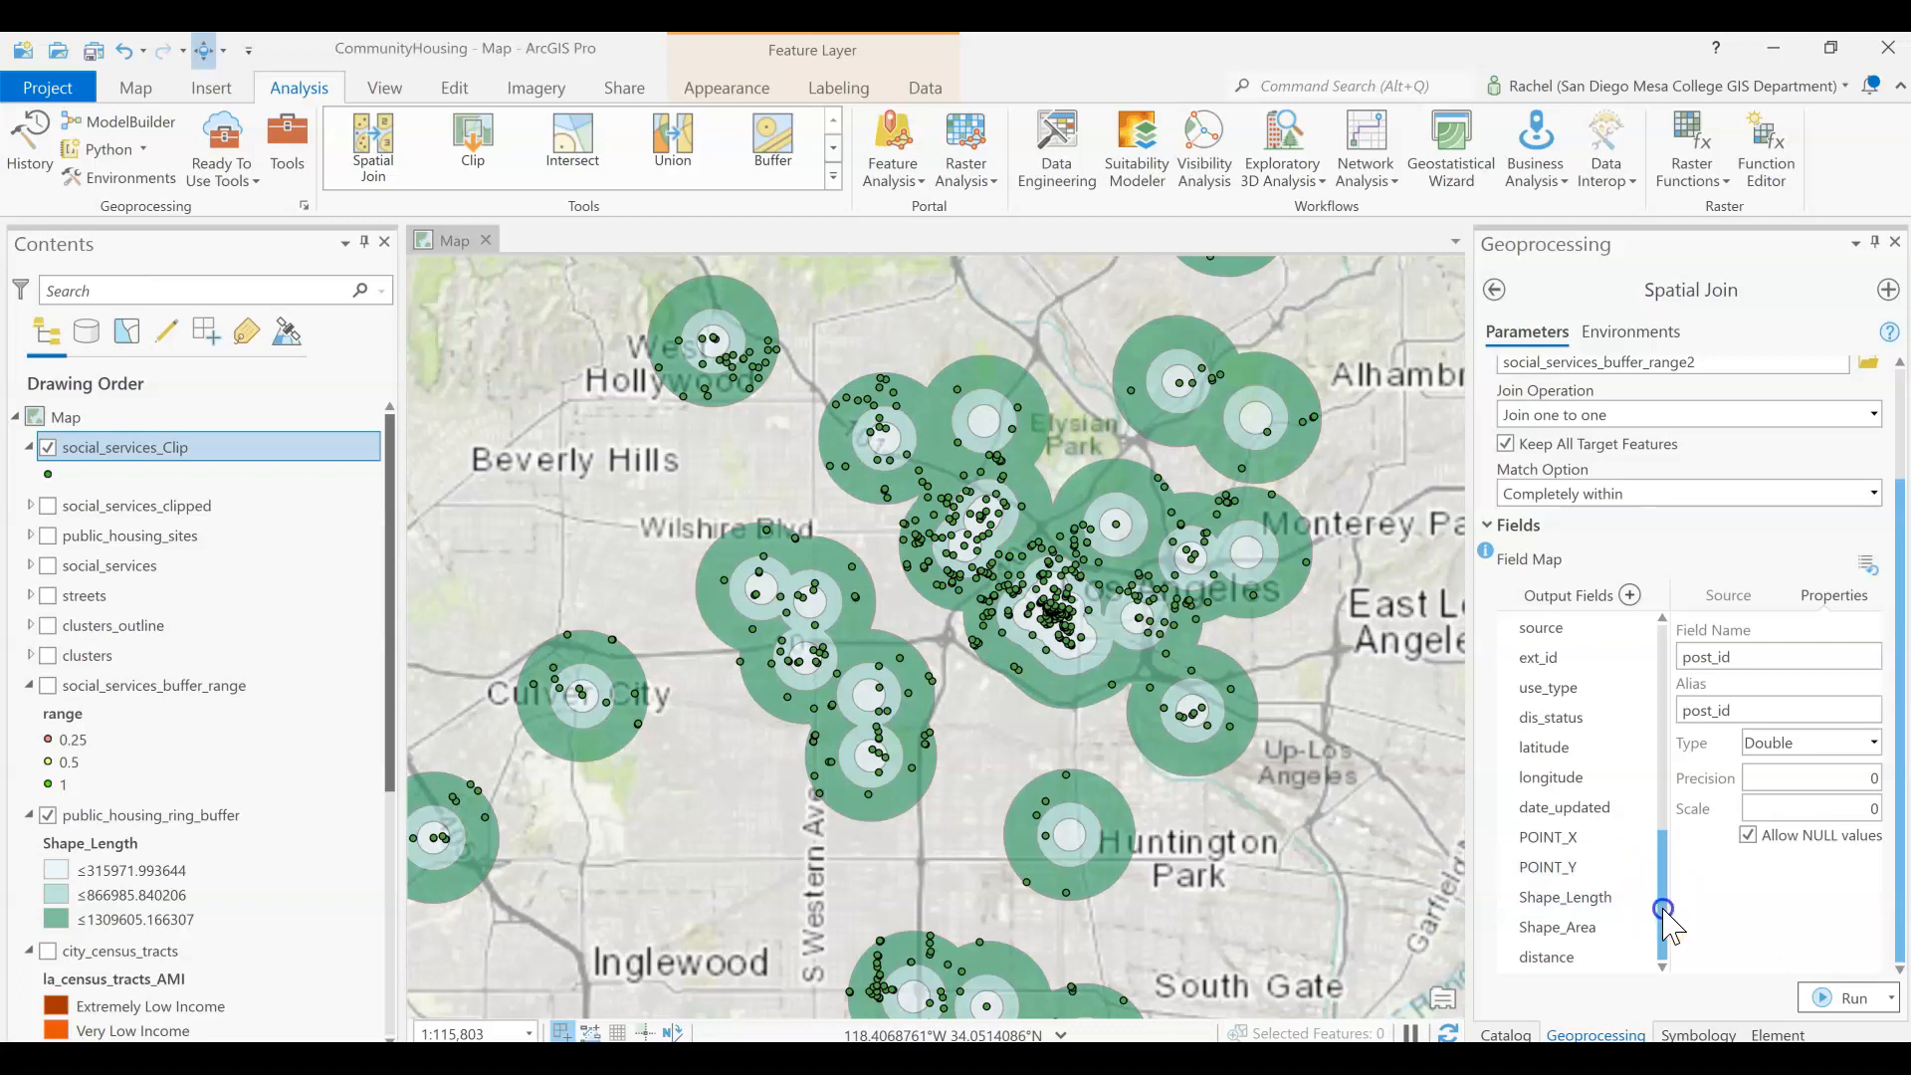
left_click(1564, 956)
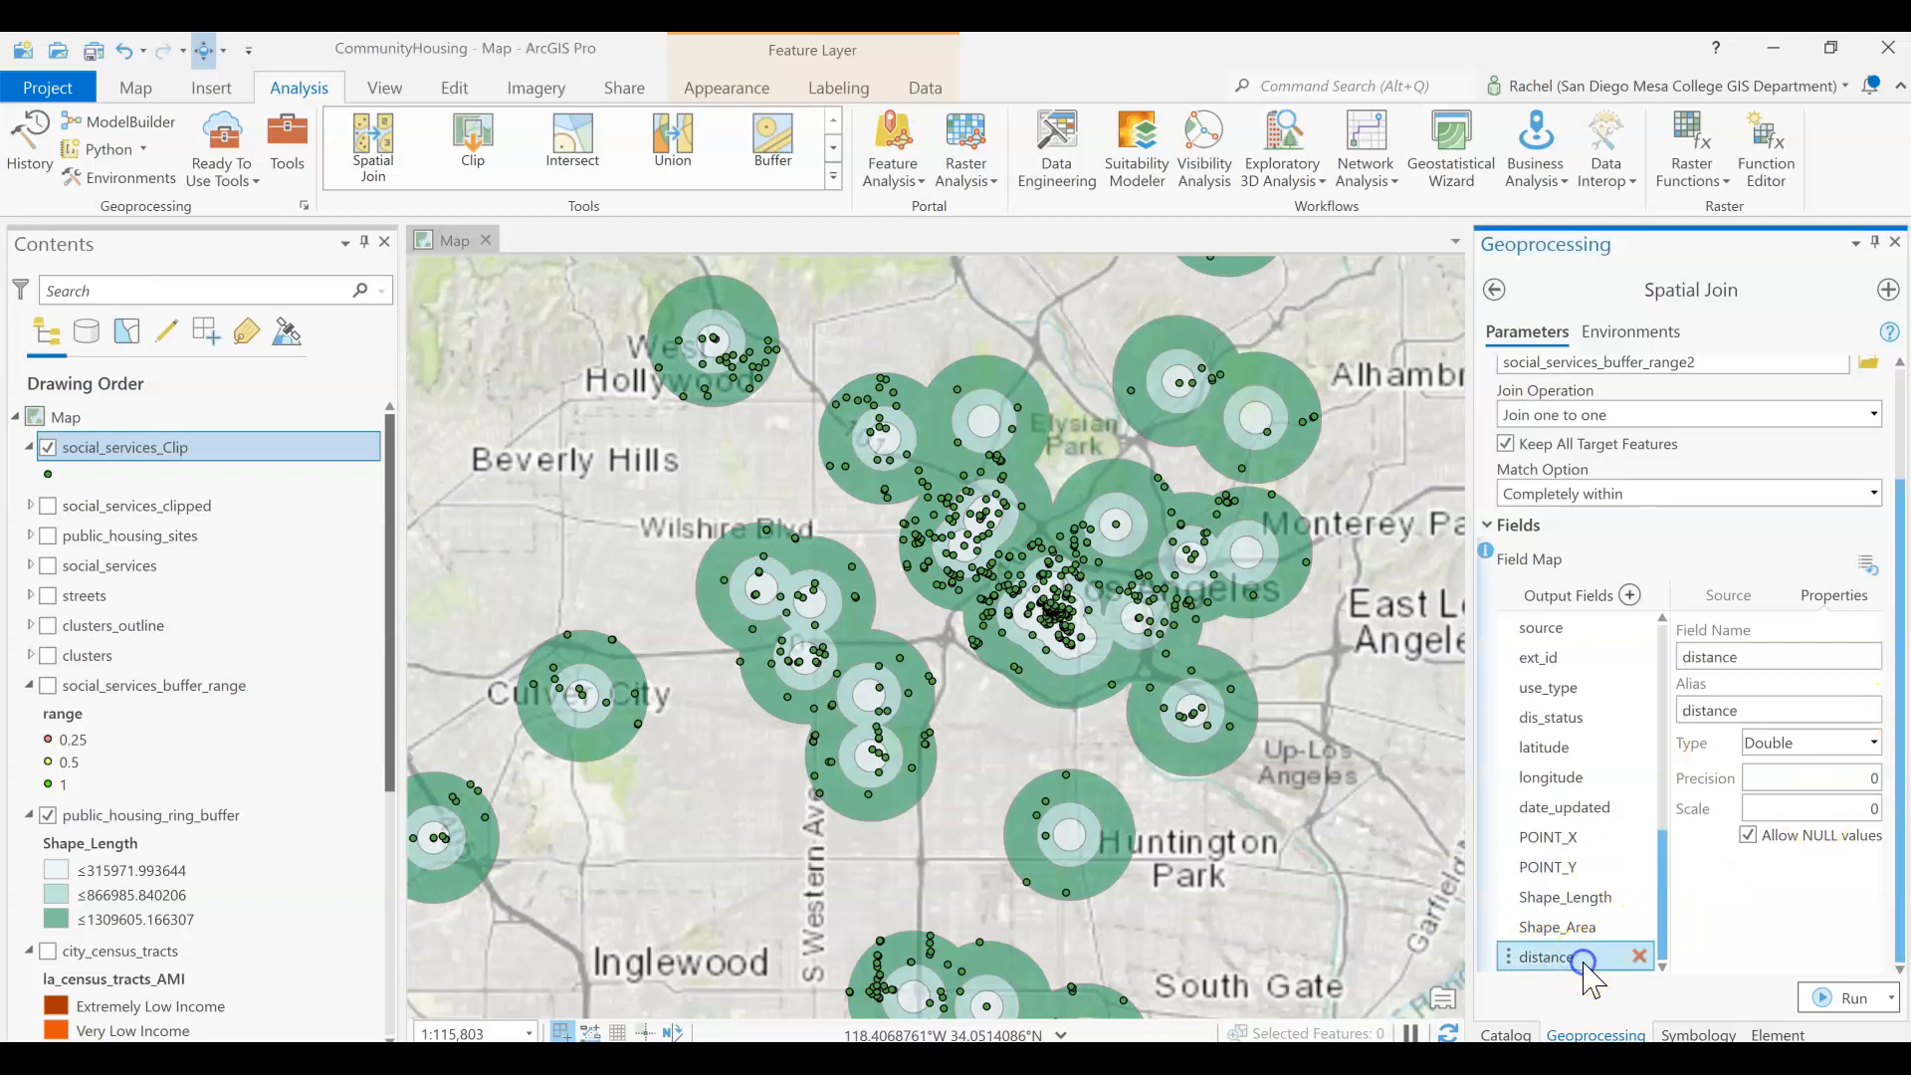
left_click(1748, 652)
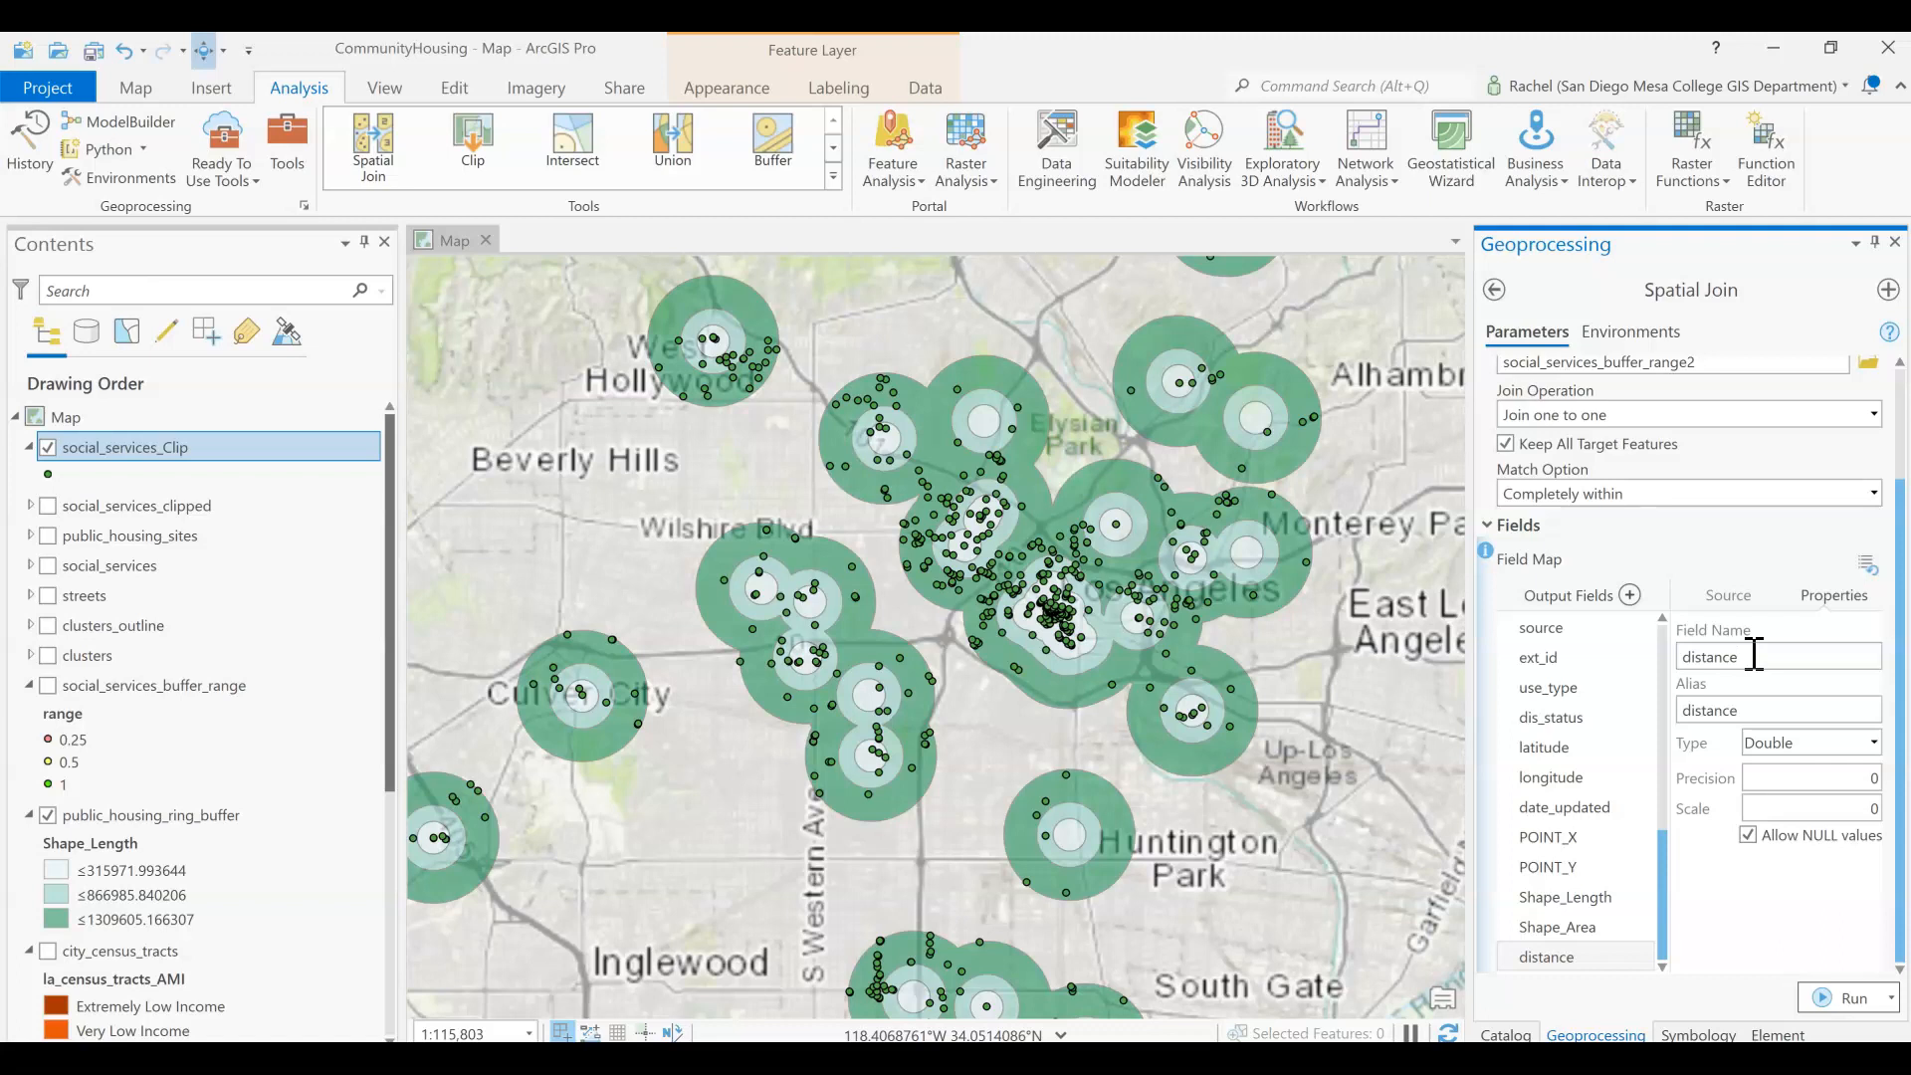
double_click(1755, 653)
type("range")
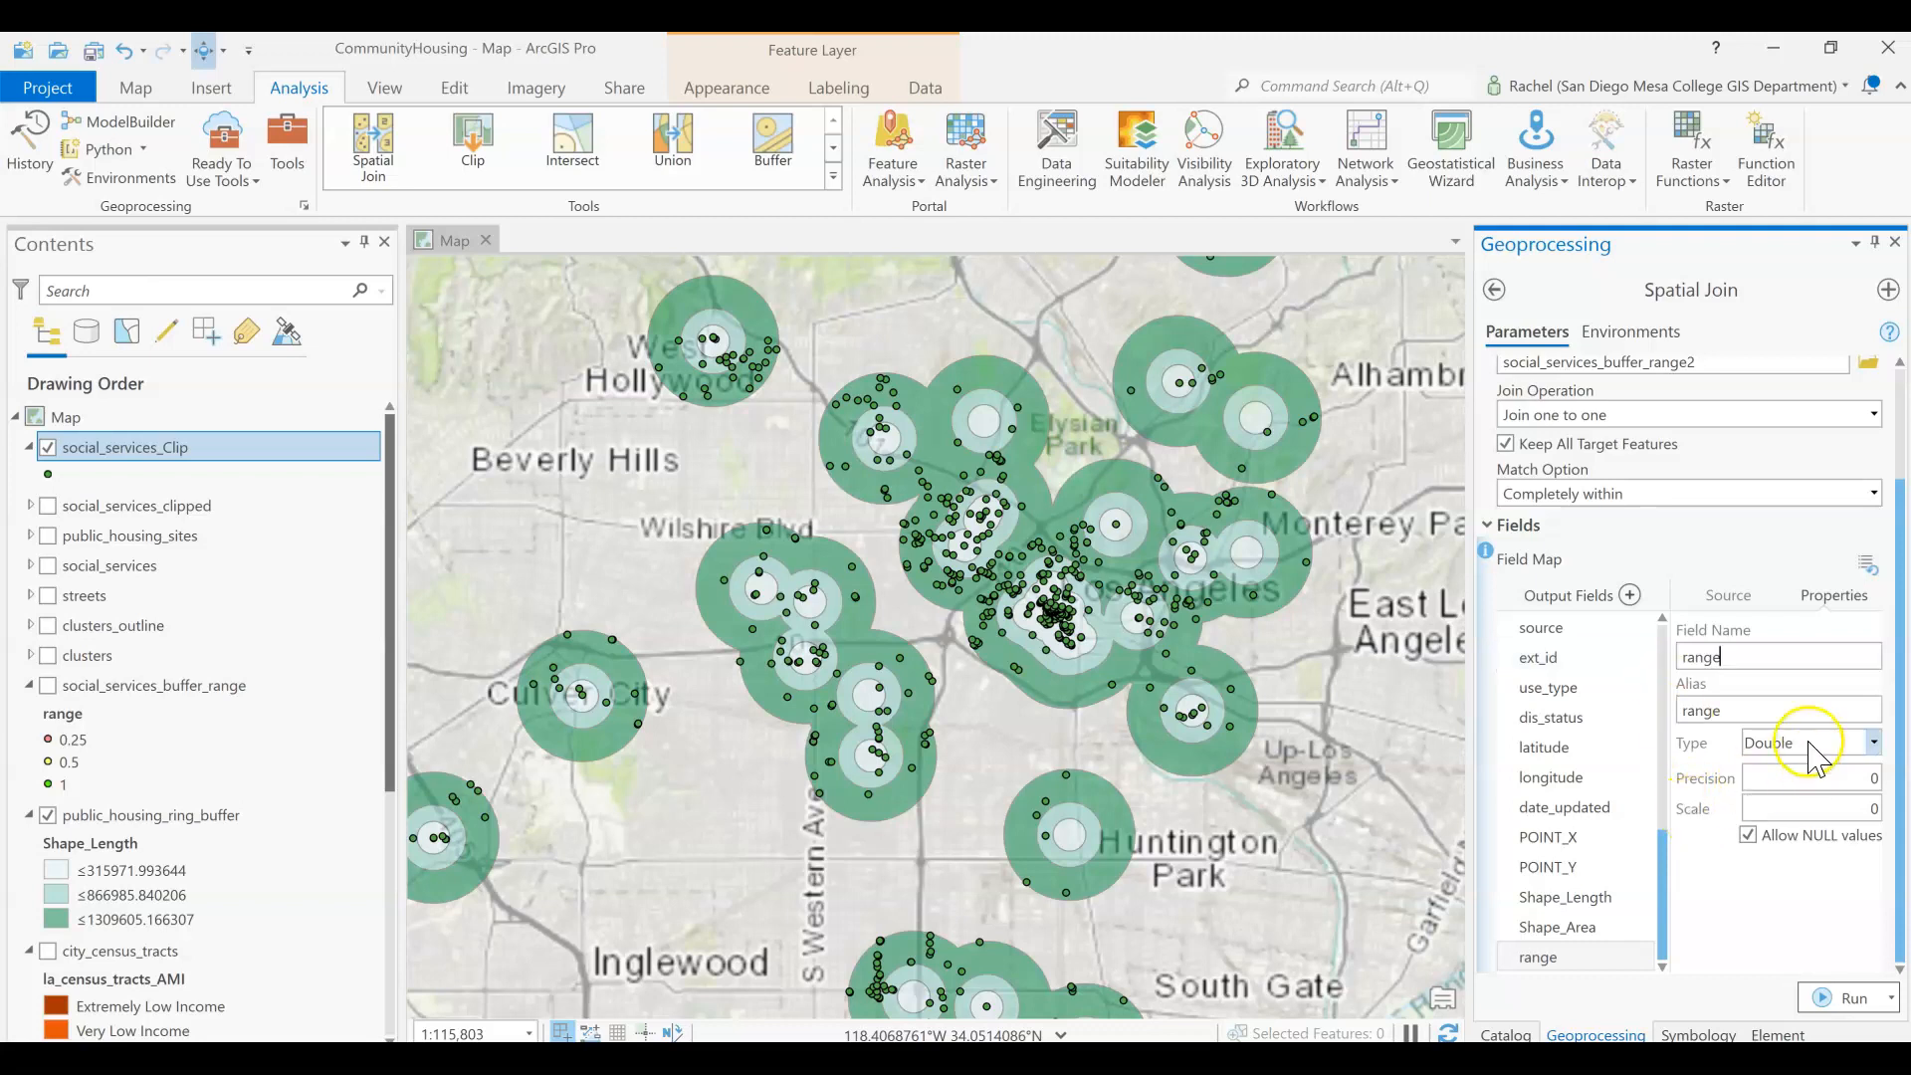
Run the Spatial Join, check the range field in the attribute table of social_services_buffer_range2, and close the table
left_click(1839, 999)
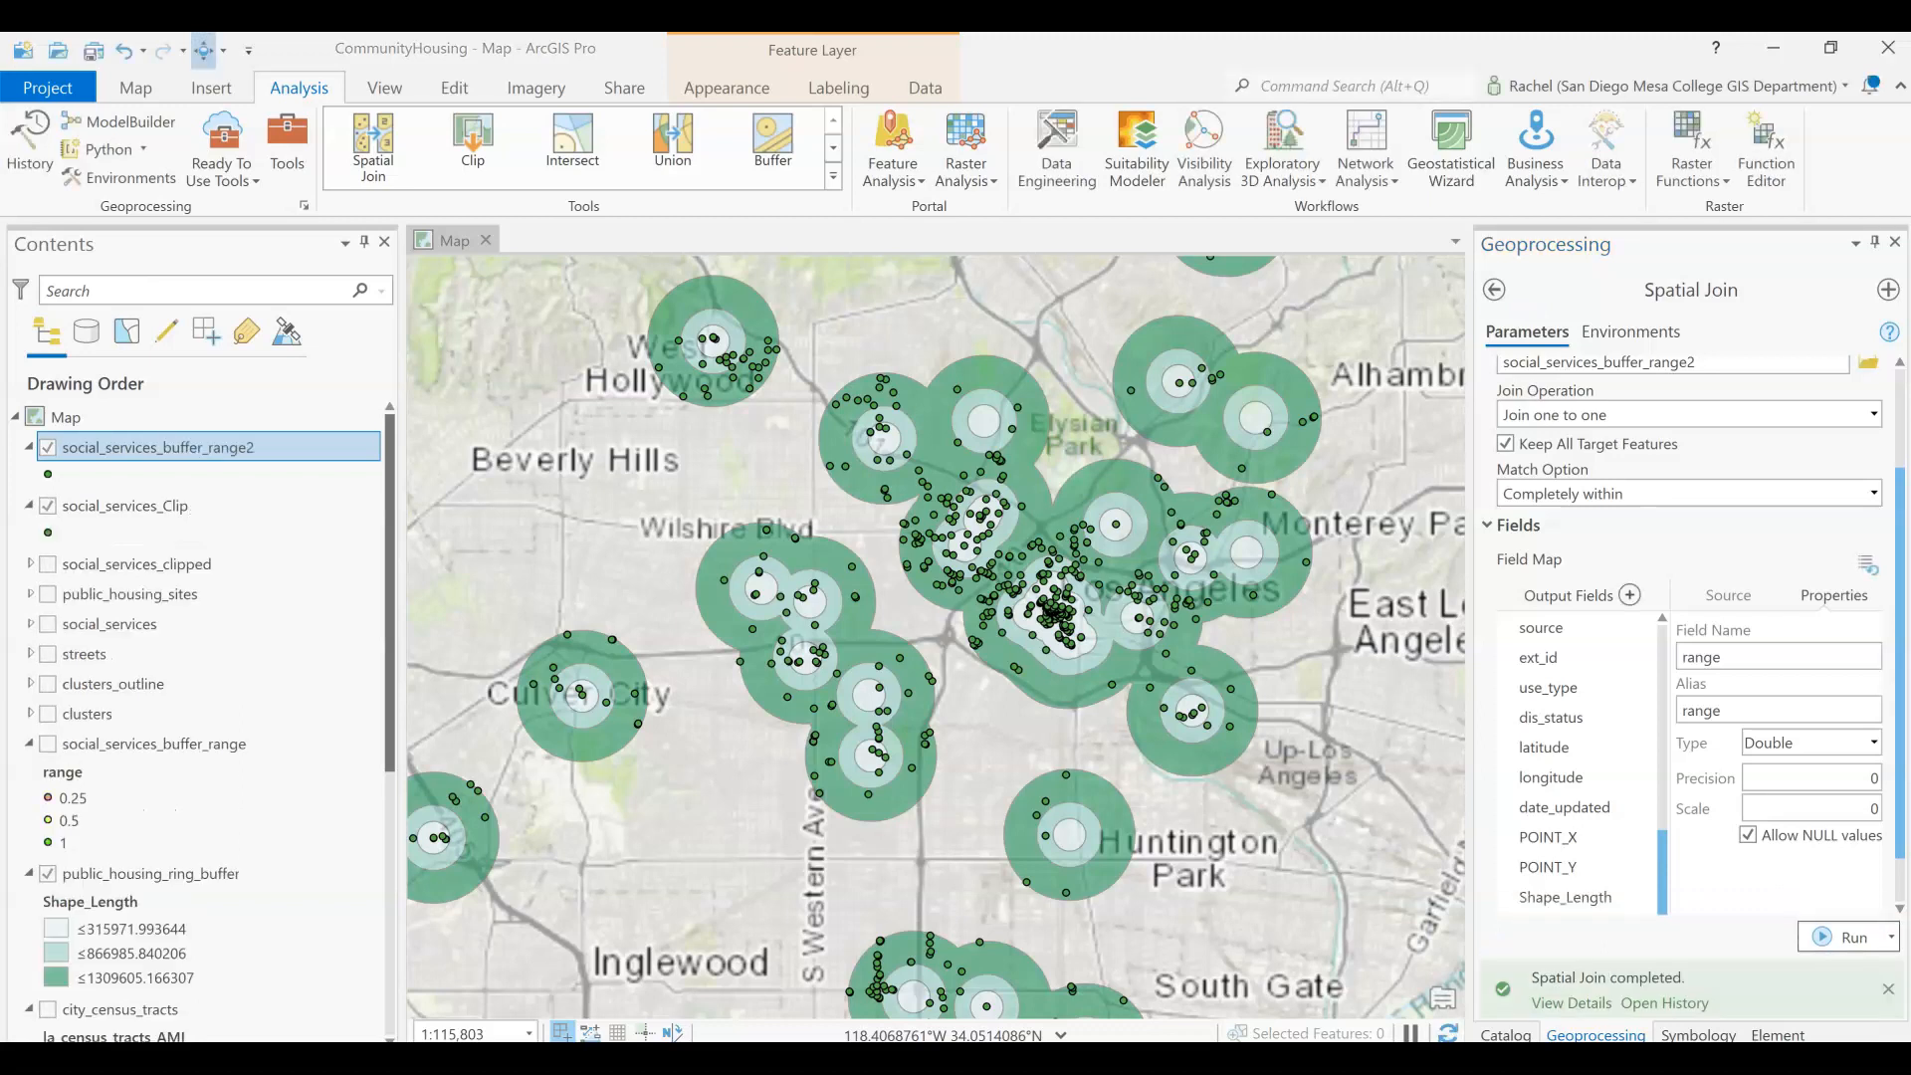
right_click(139, 447)
left_click(199, 341)
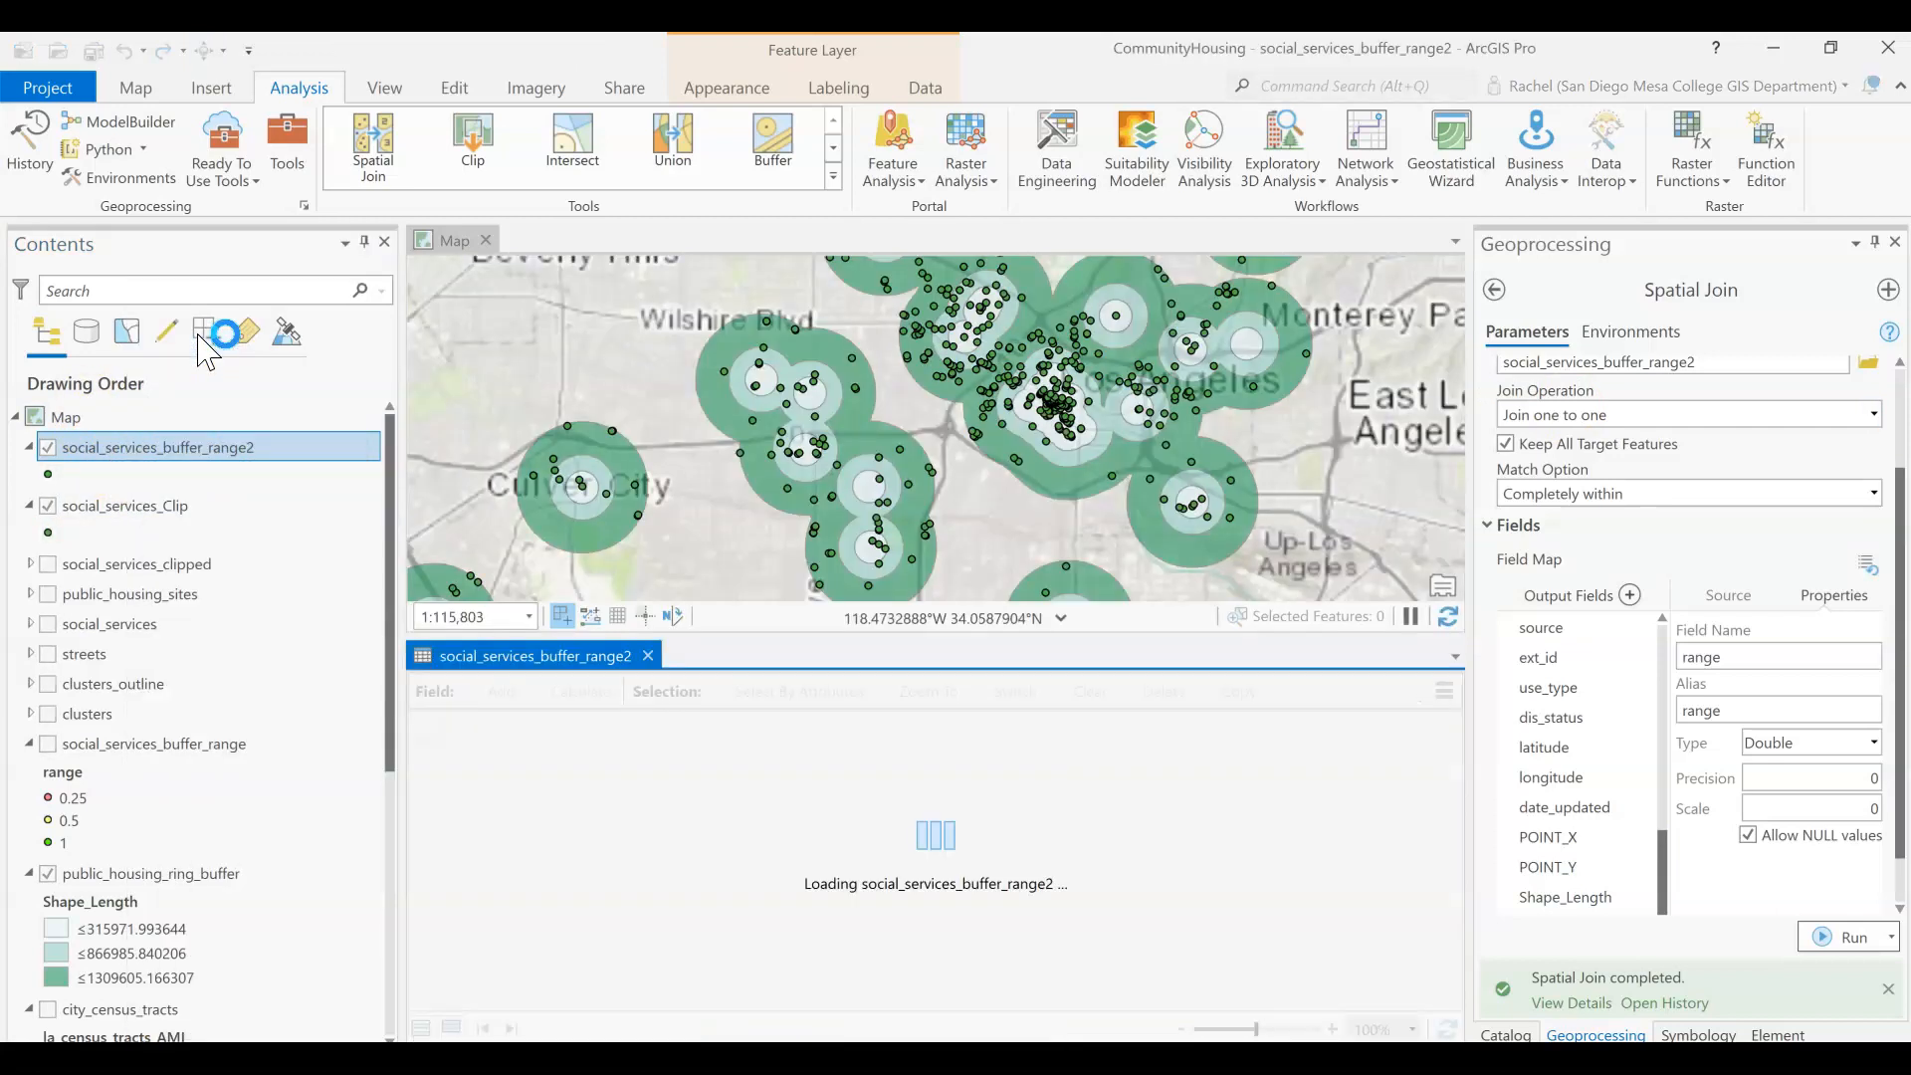
left_click_drag(630, 1012, 1430, 856)
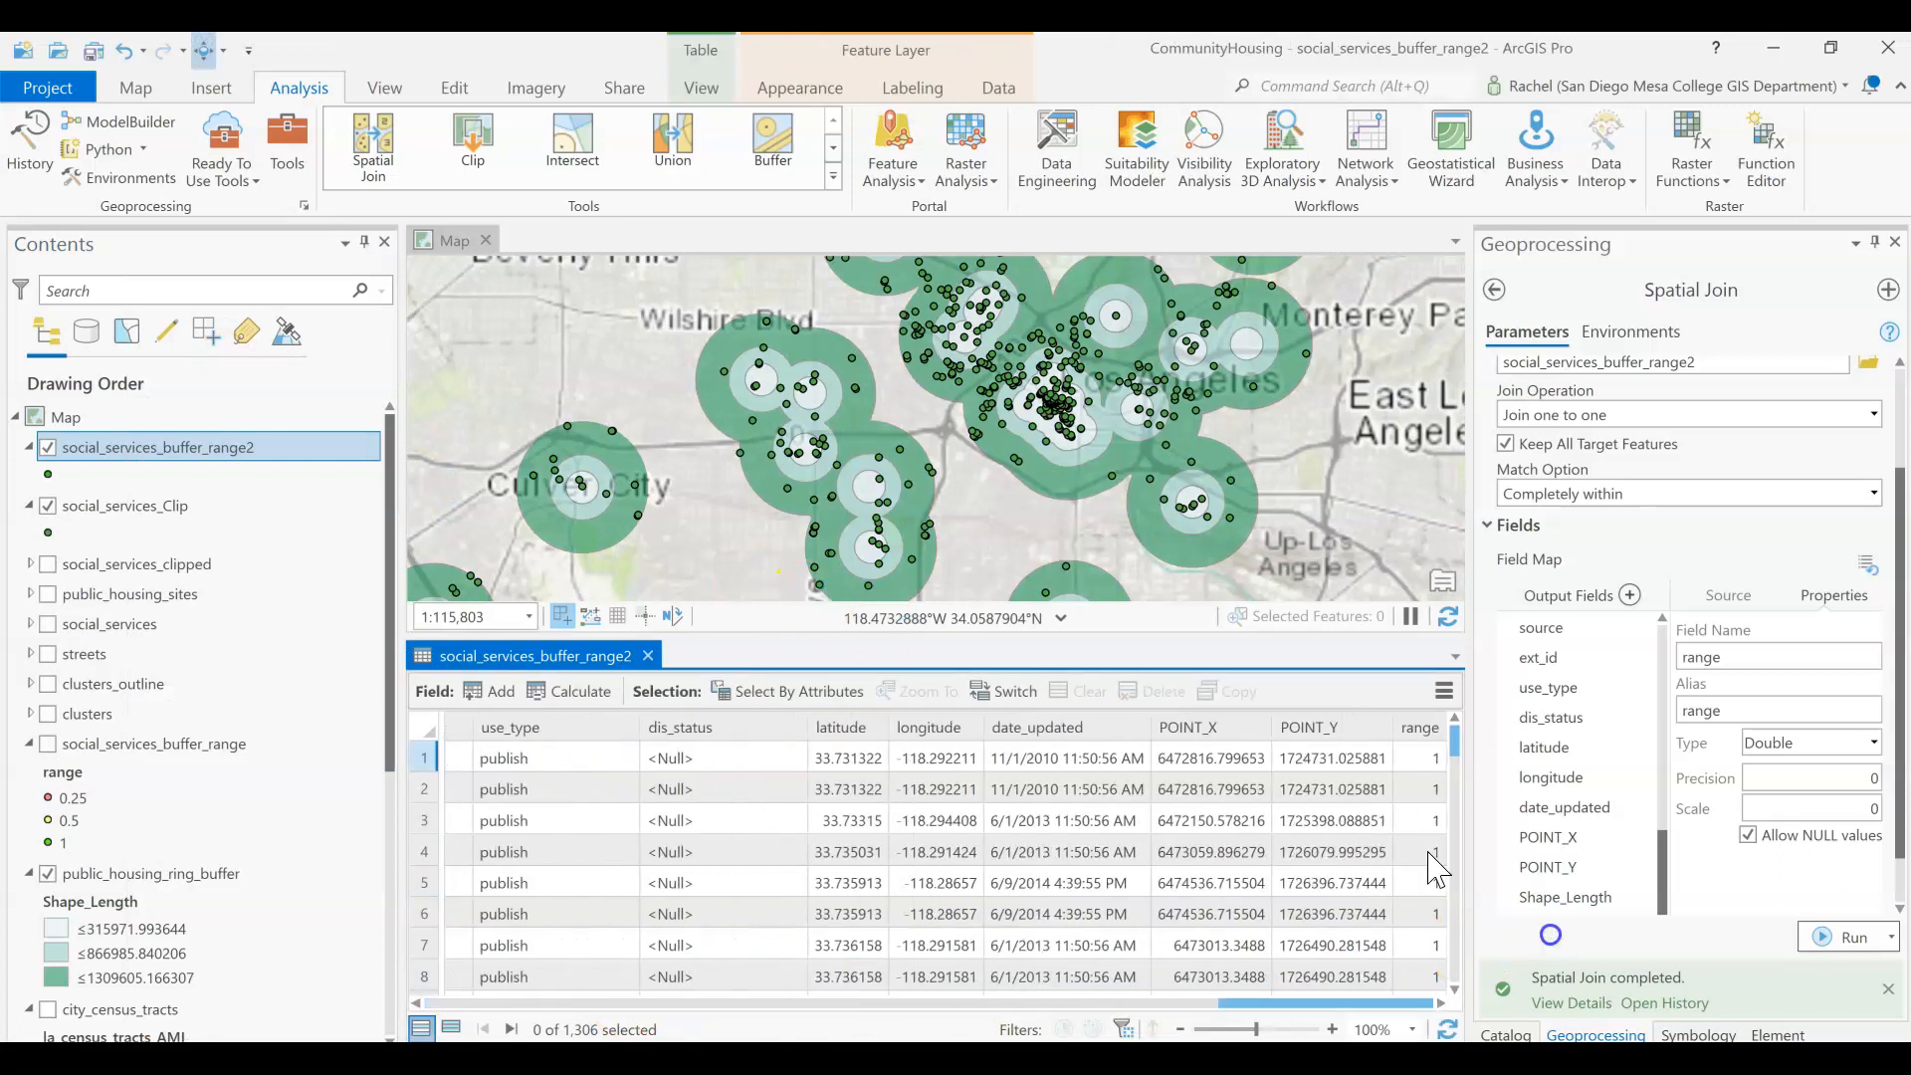
scroll(1443, 786, "down", 5)
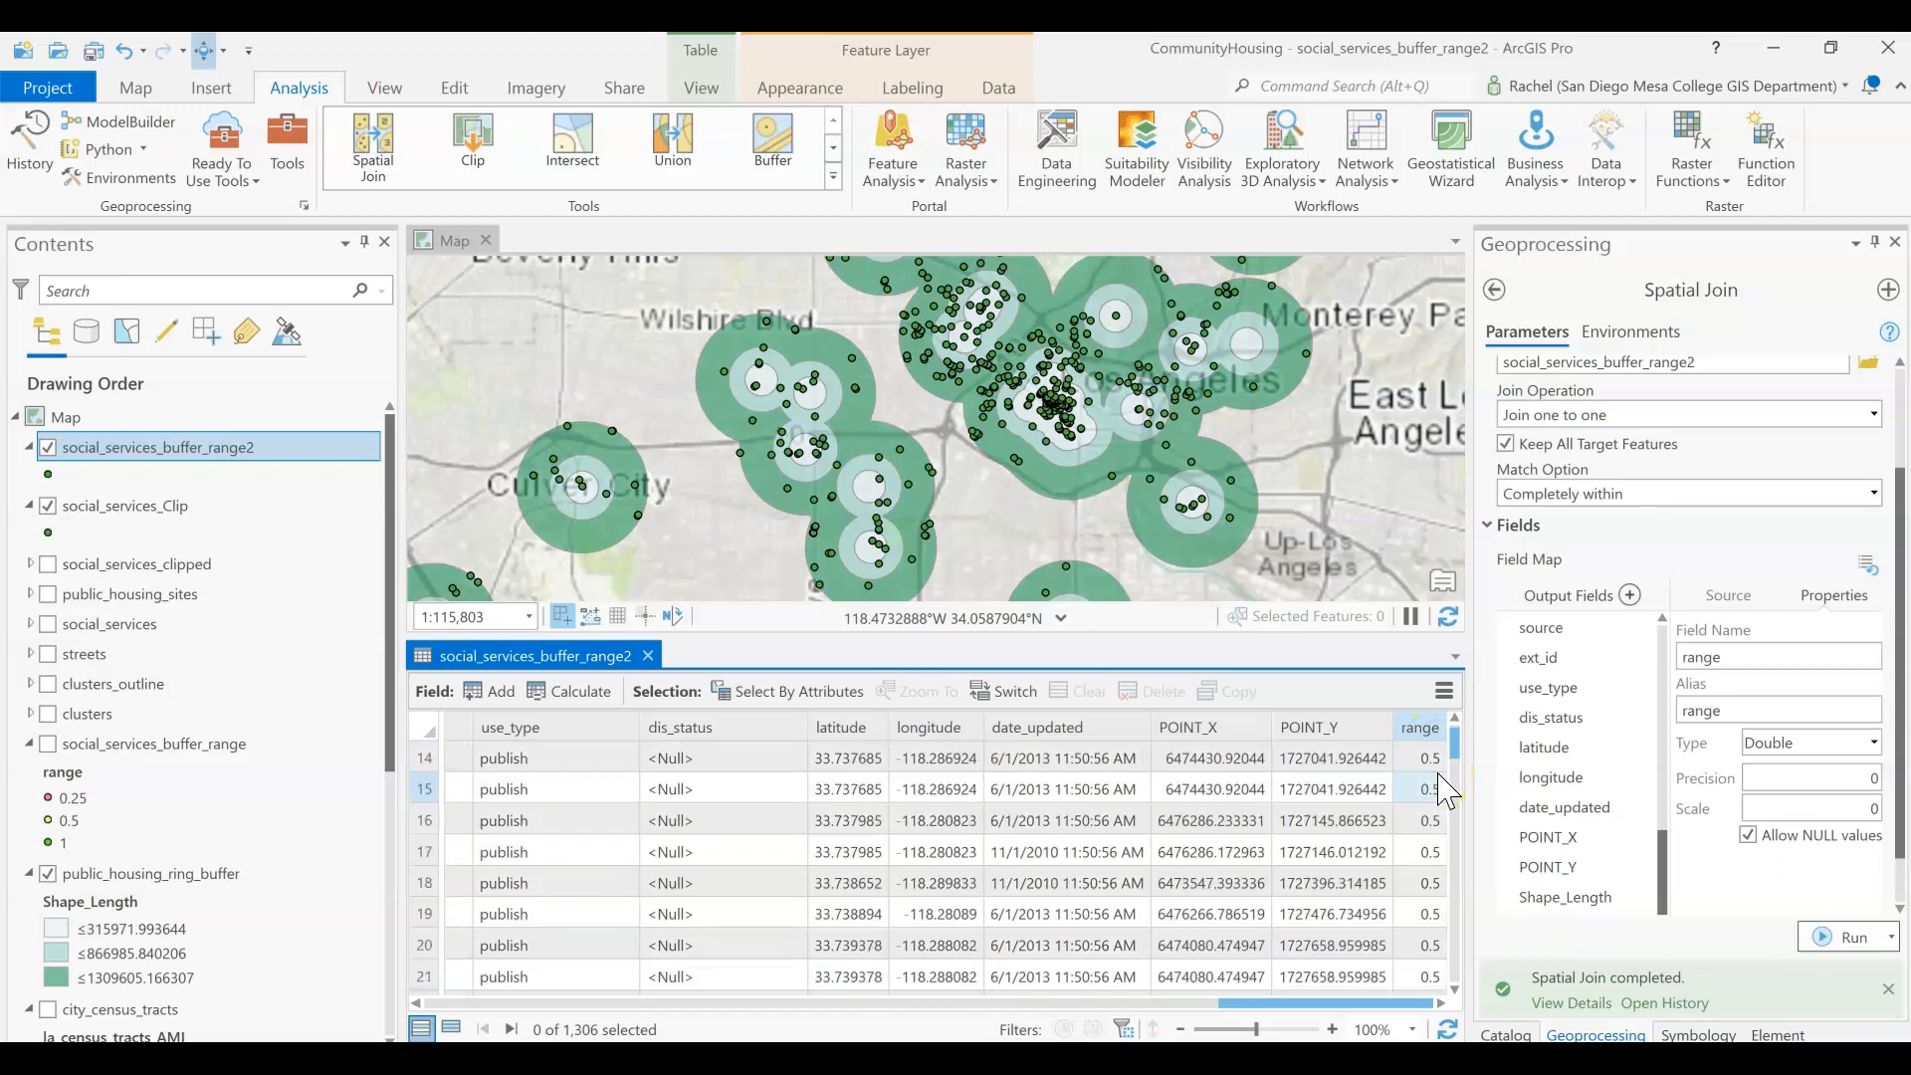
scroll(1443, 789, "down", 4)
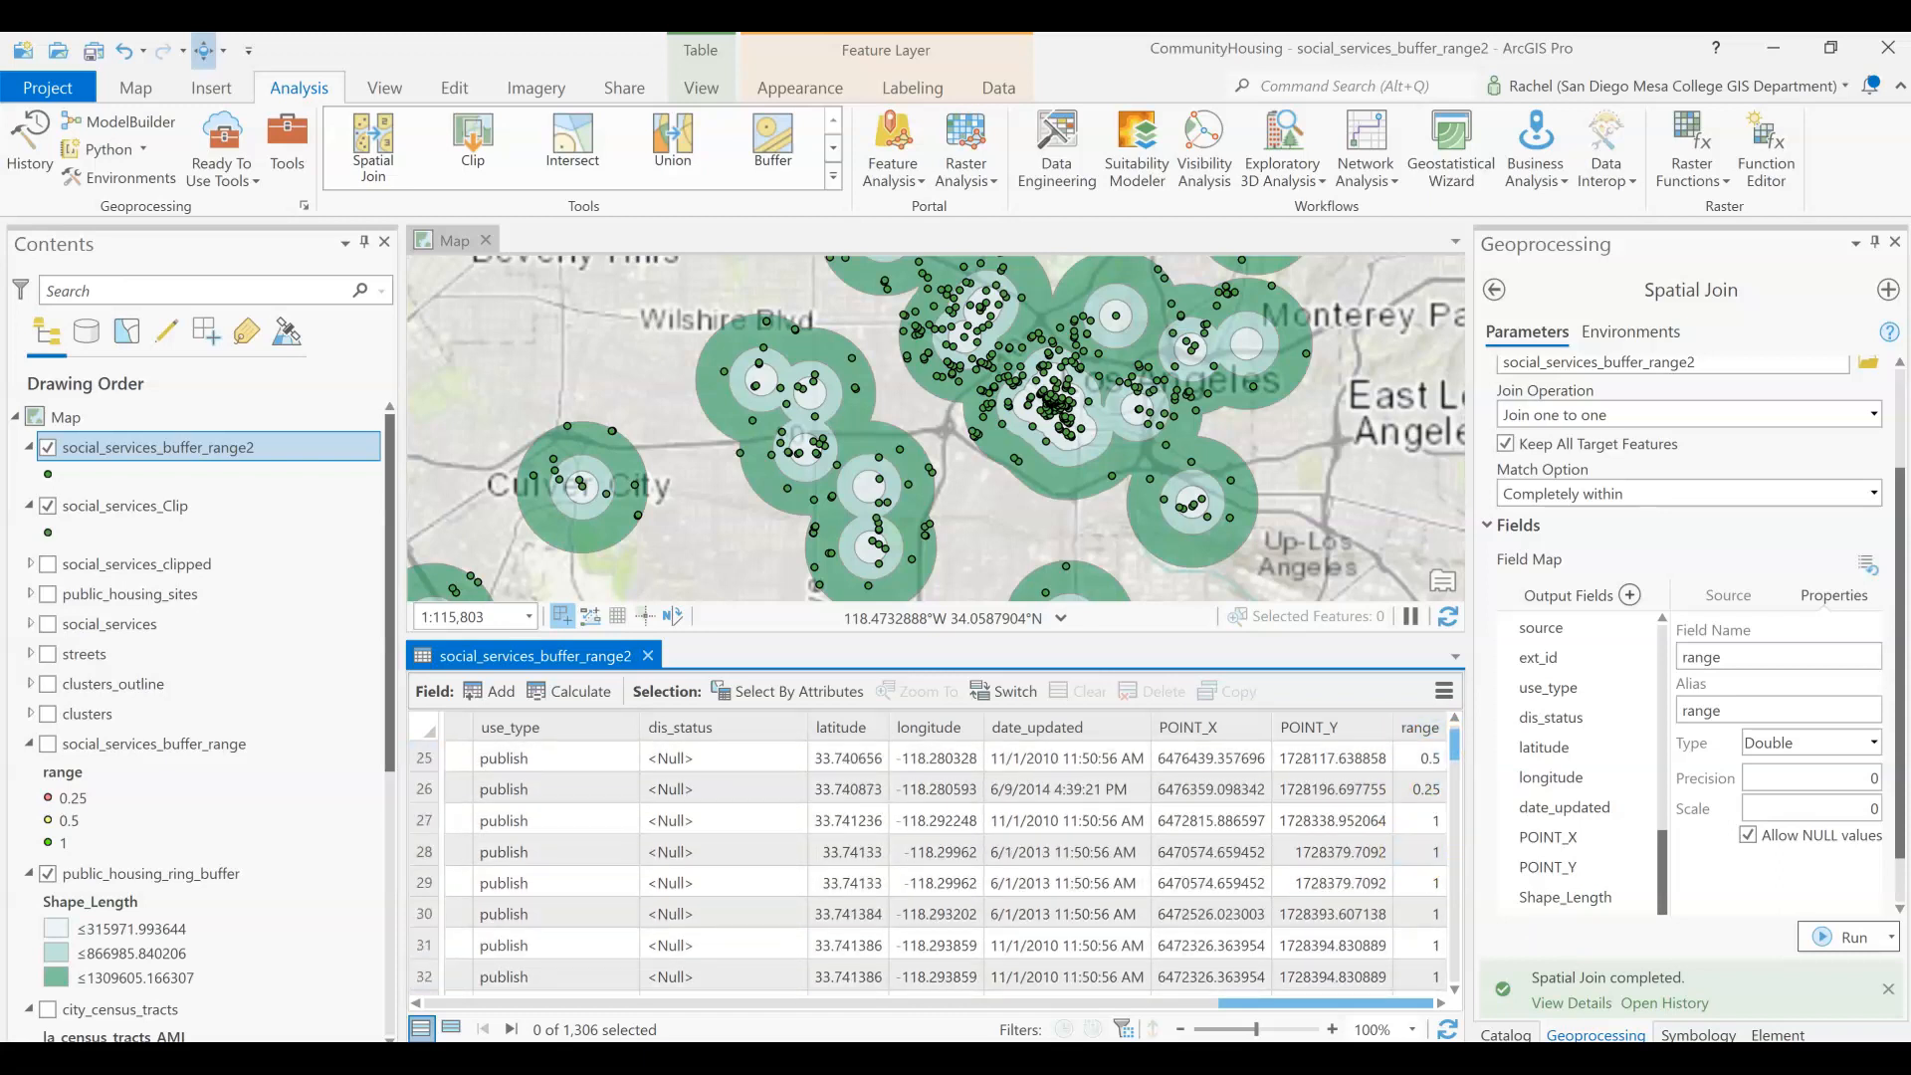
left_click(649, 655)
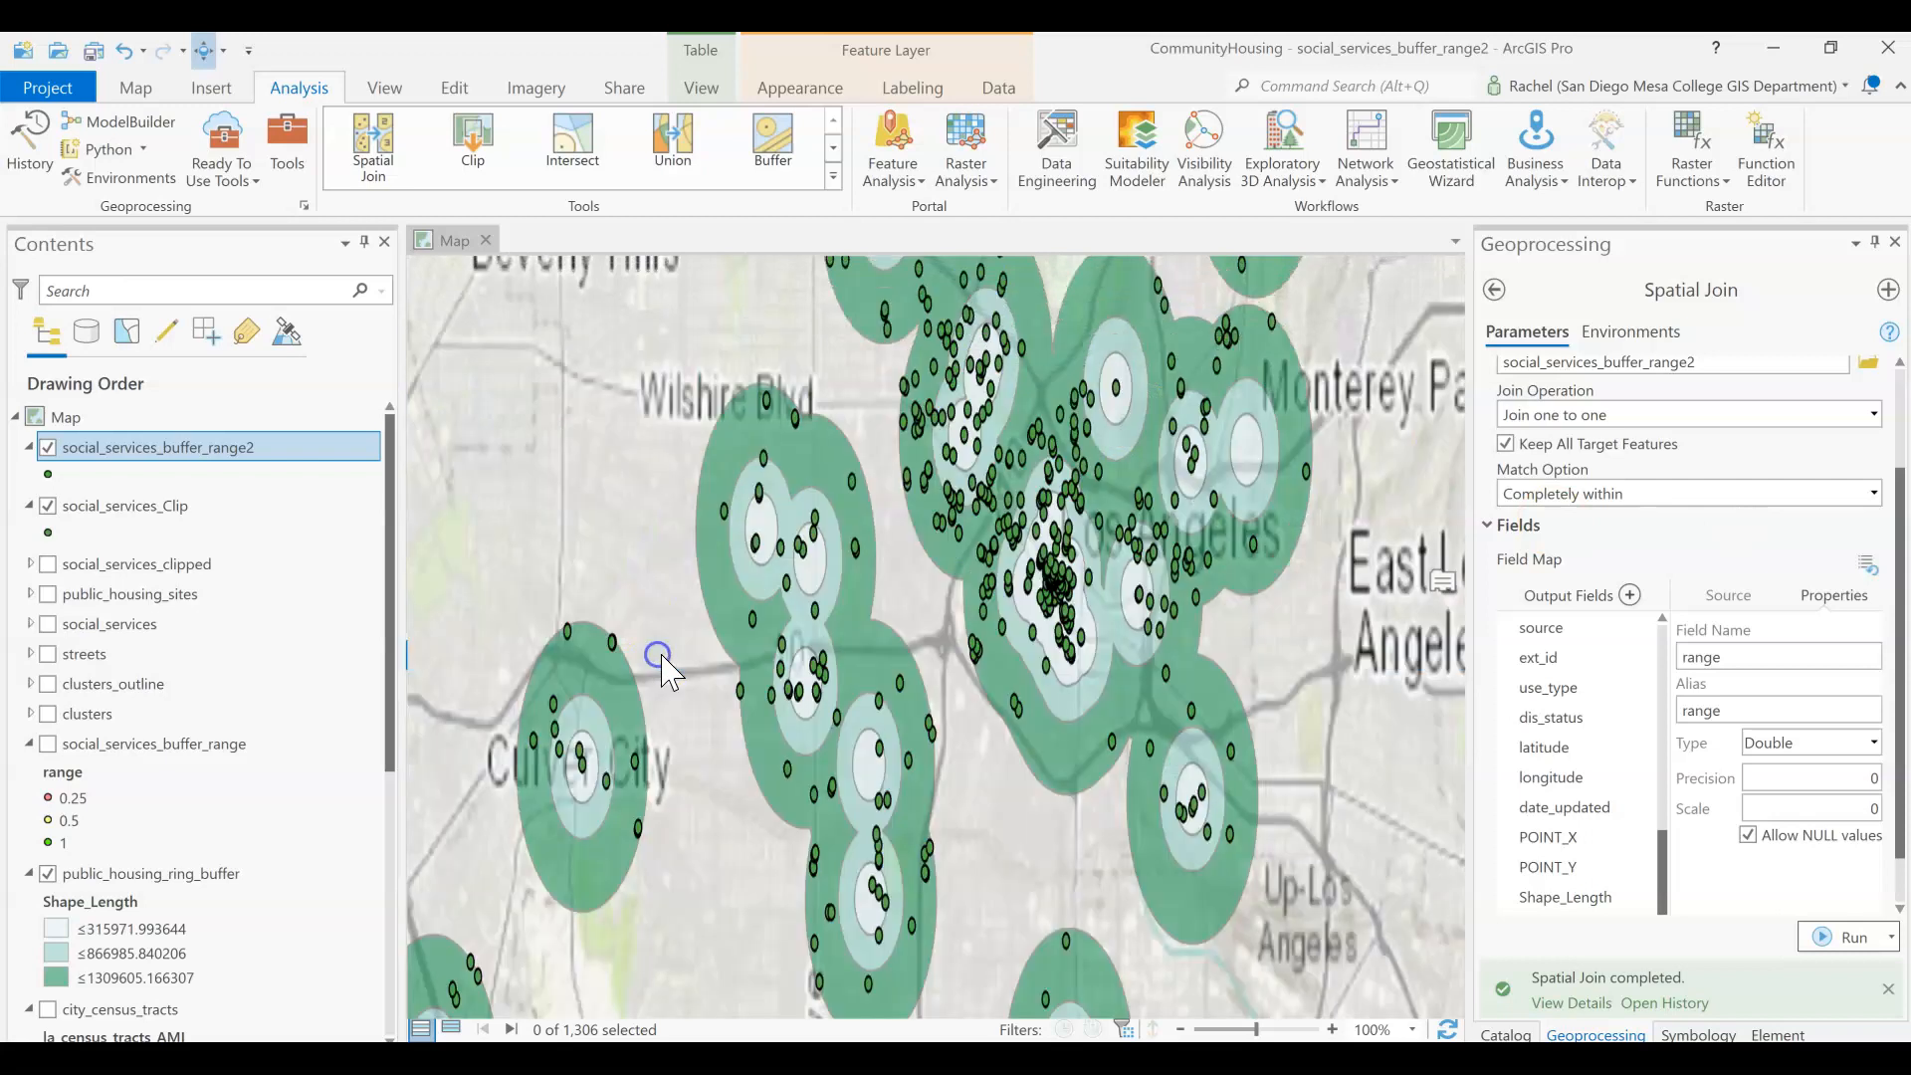
Symbolize social_services_buffer_range2 by unique values of the range field, without the all other values class
left_click(1701, 1035)
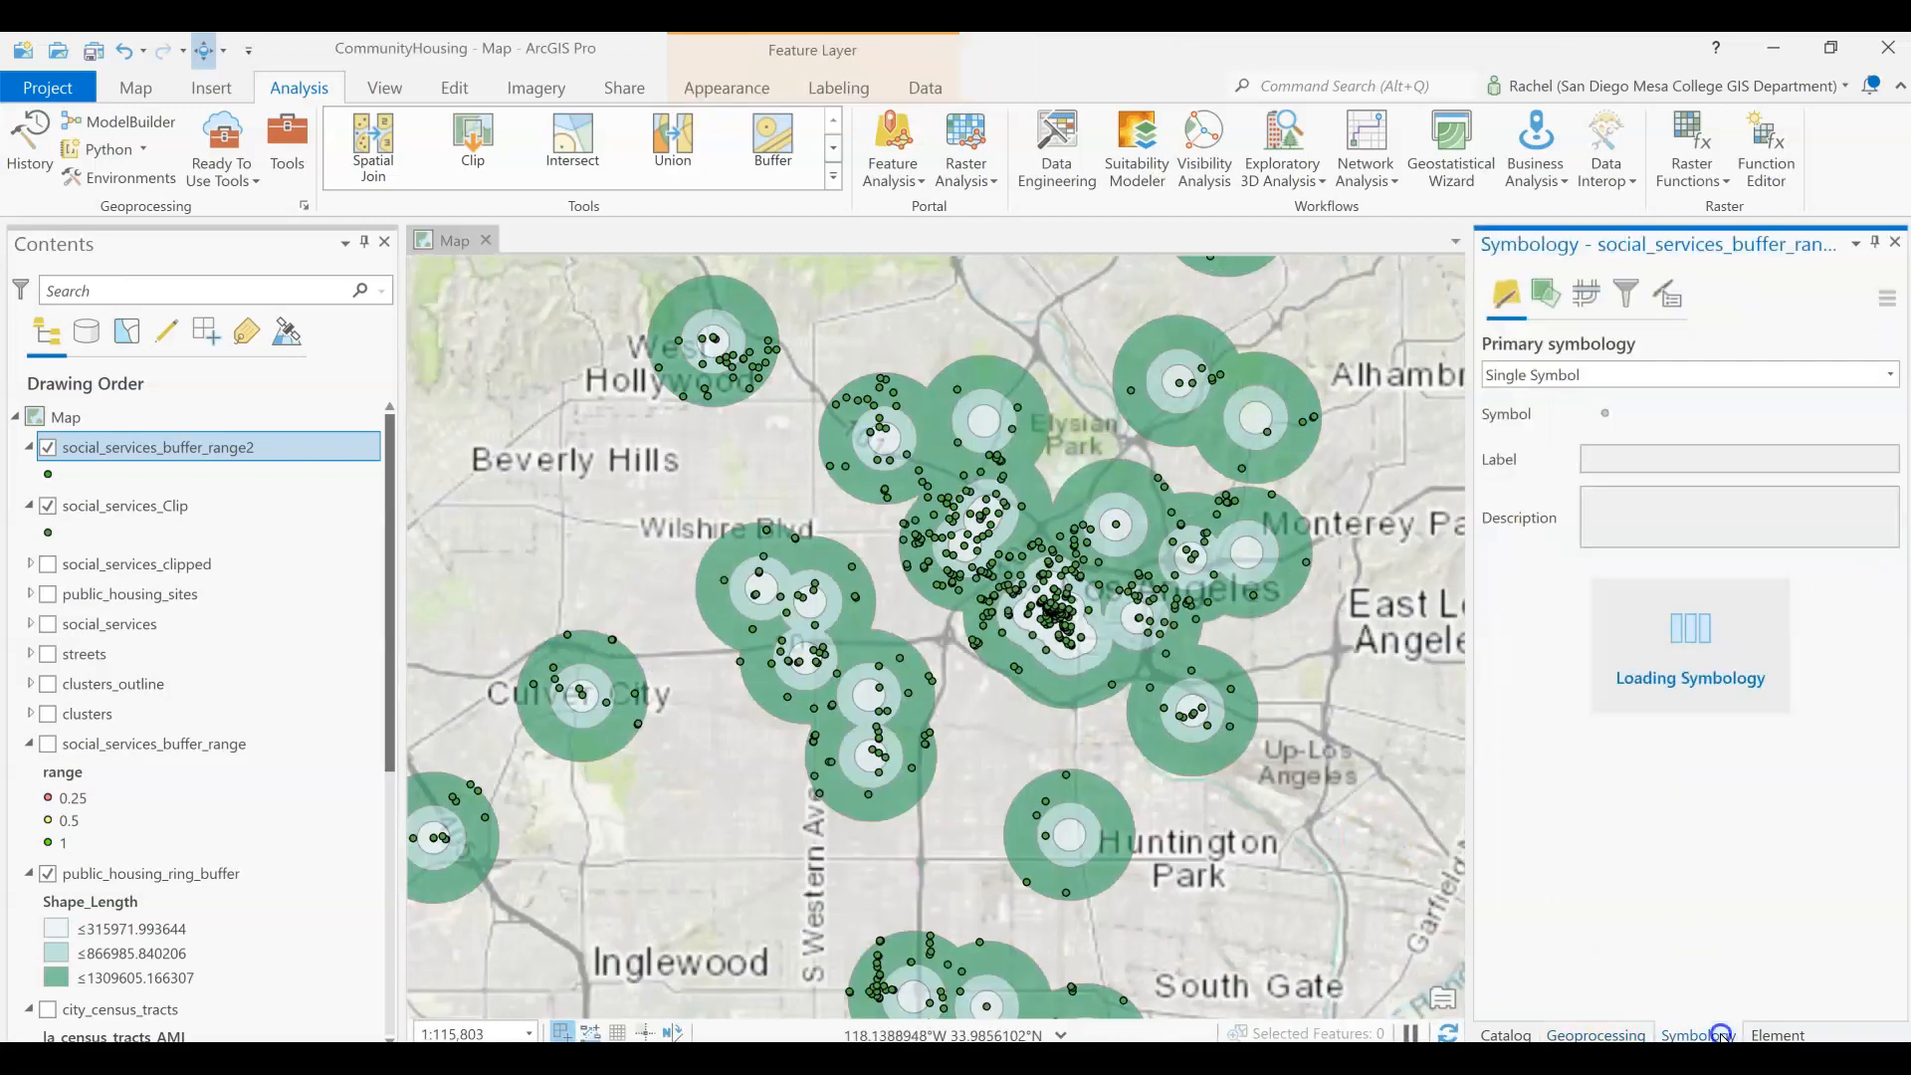
left_click(1659, 375)
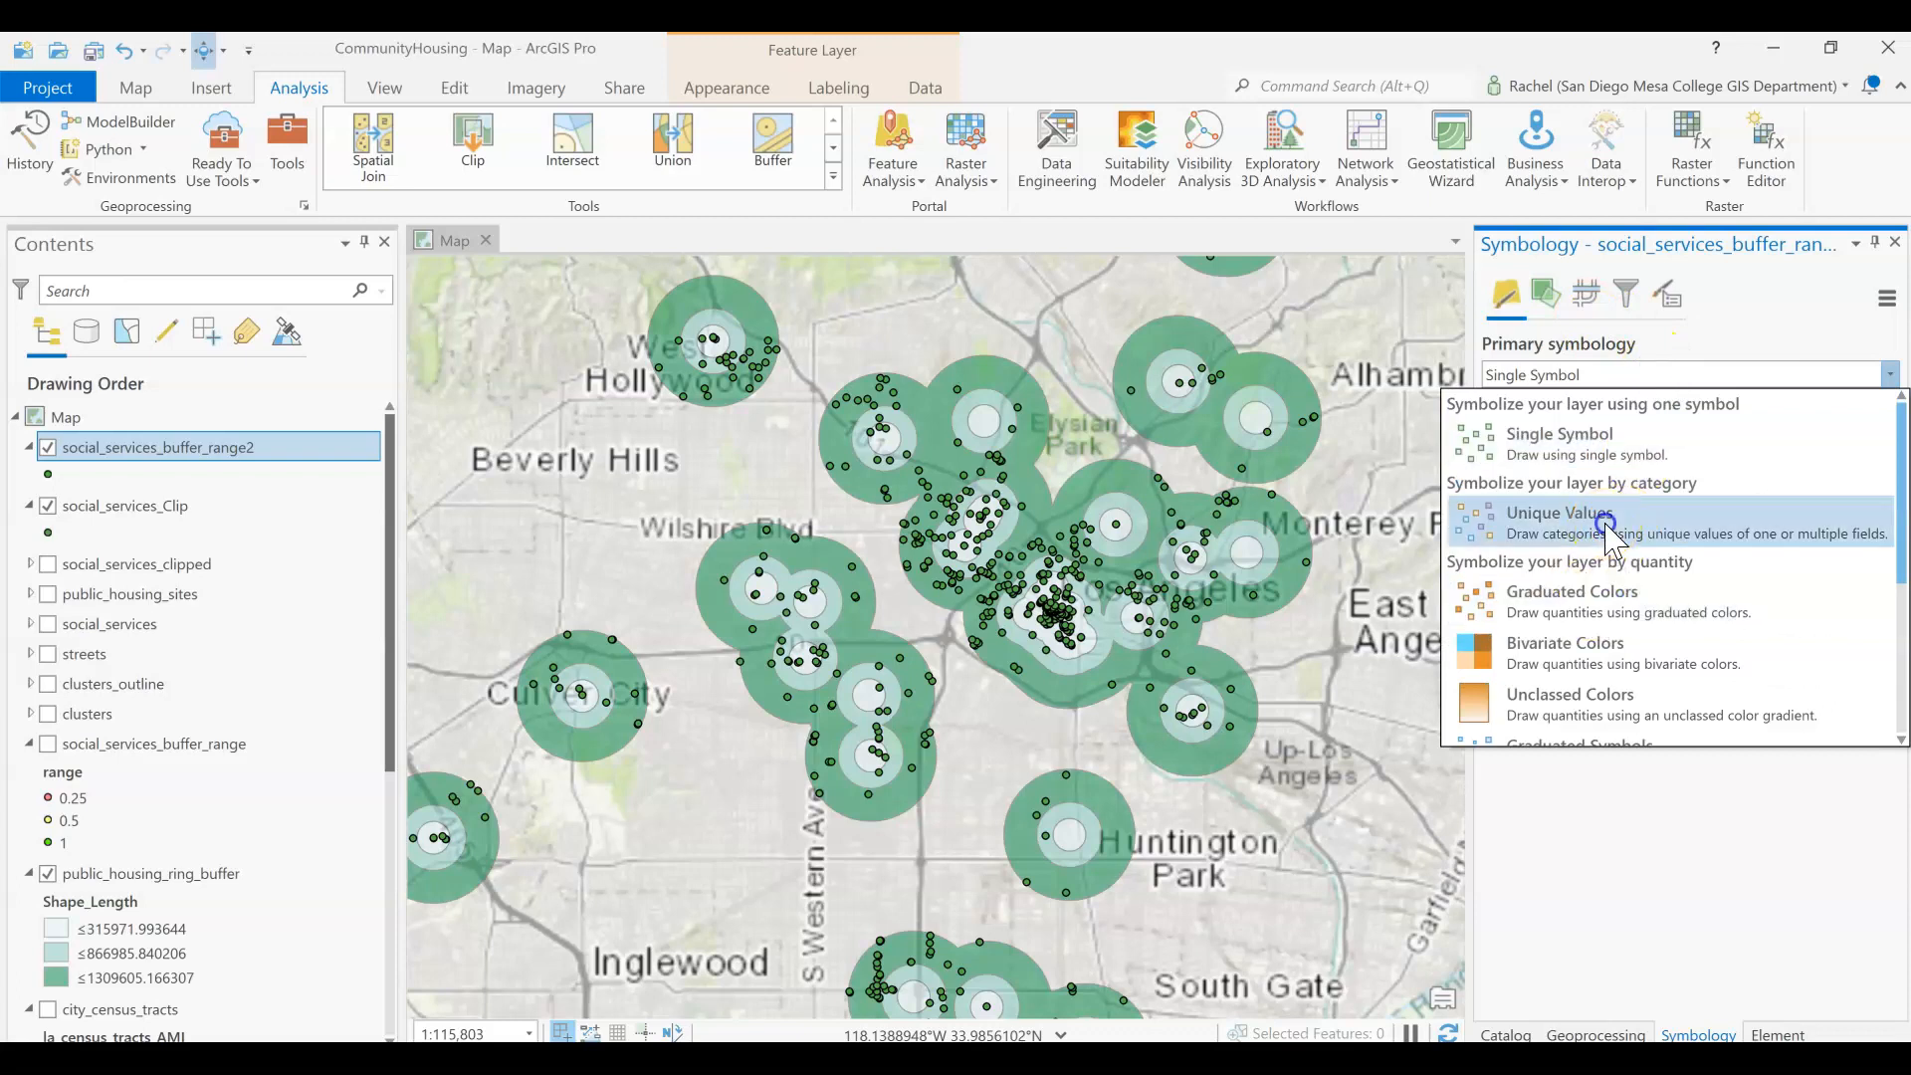
left_click(1582, 522)
left_click(1647, 416)
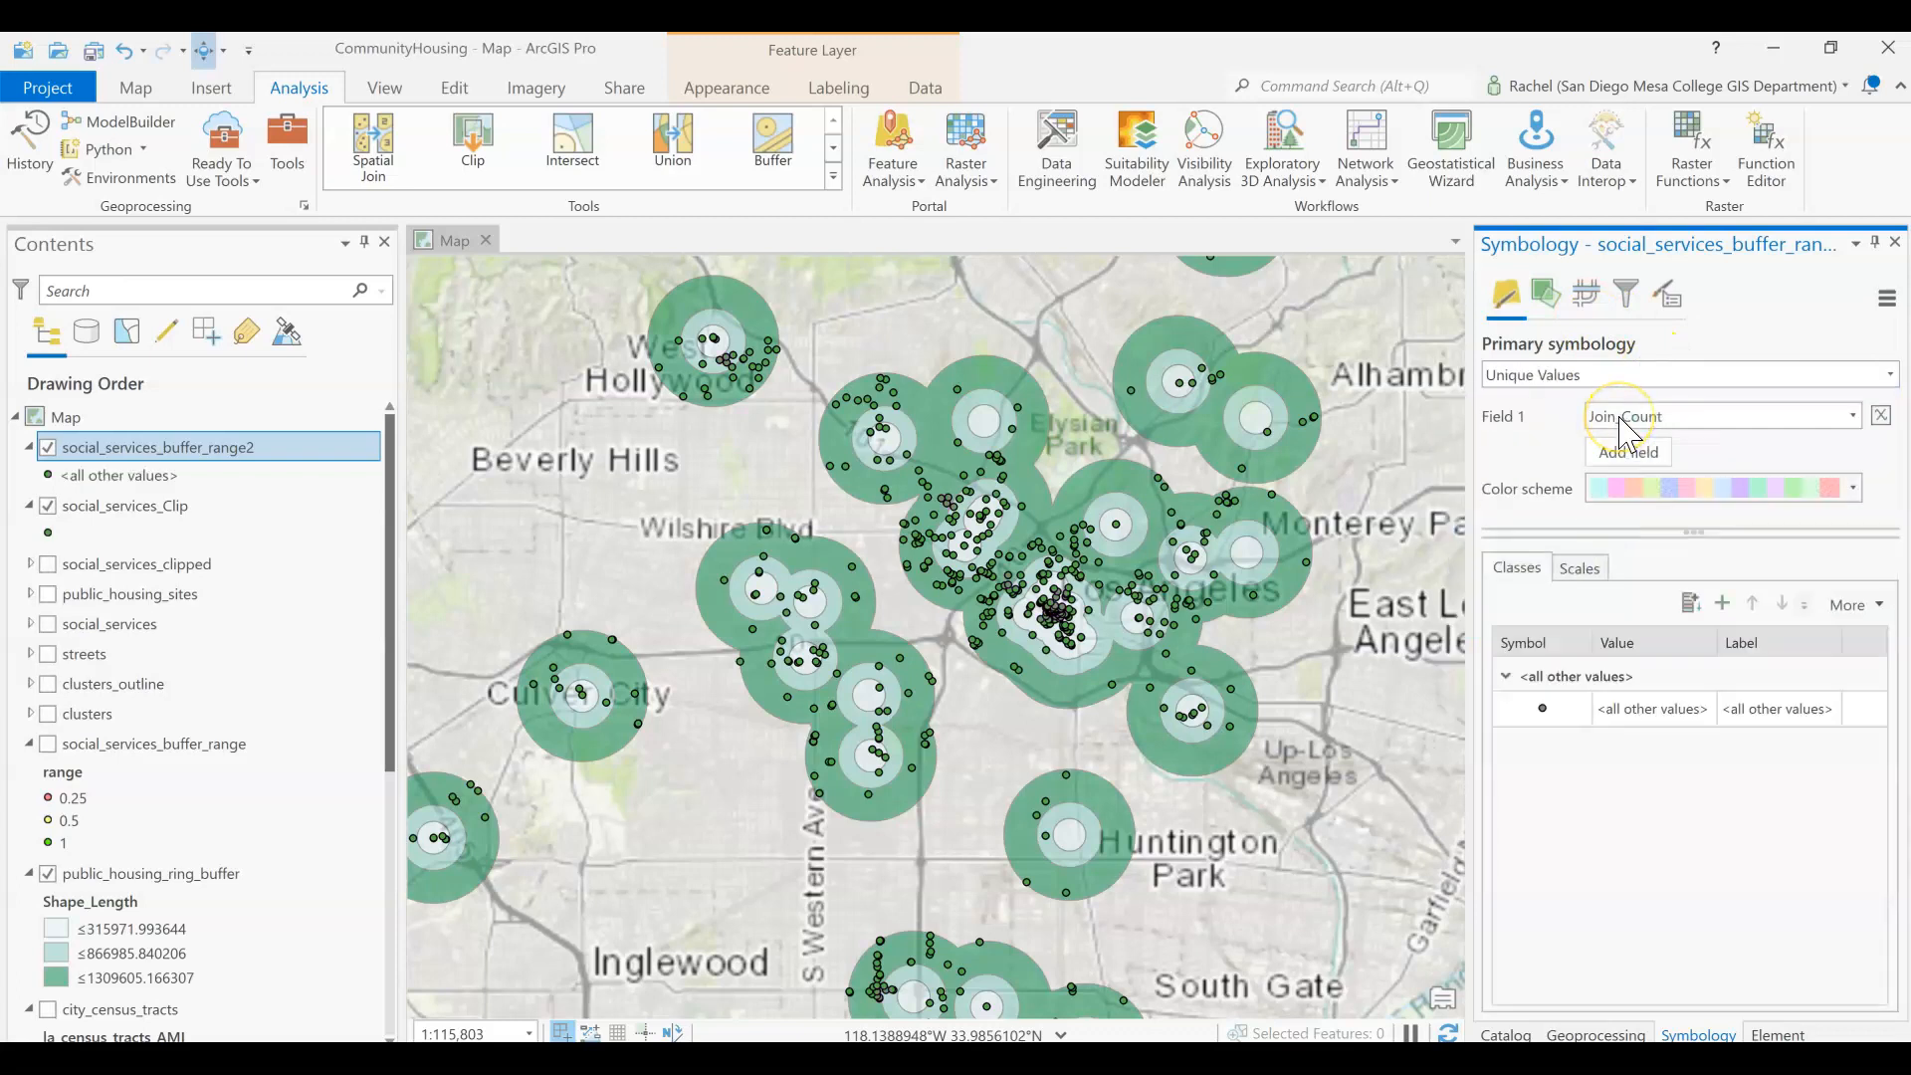
left_click(1622, 418)
scroll(1612, 597, "down", 10)
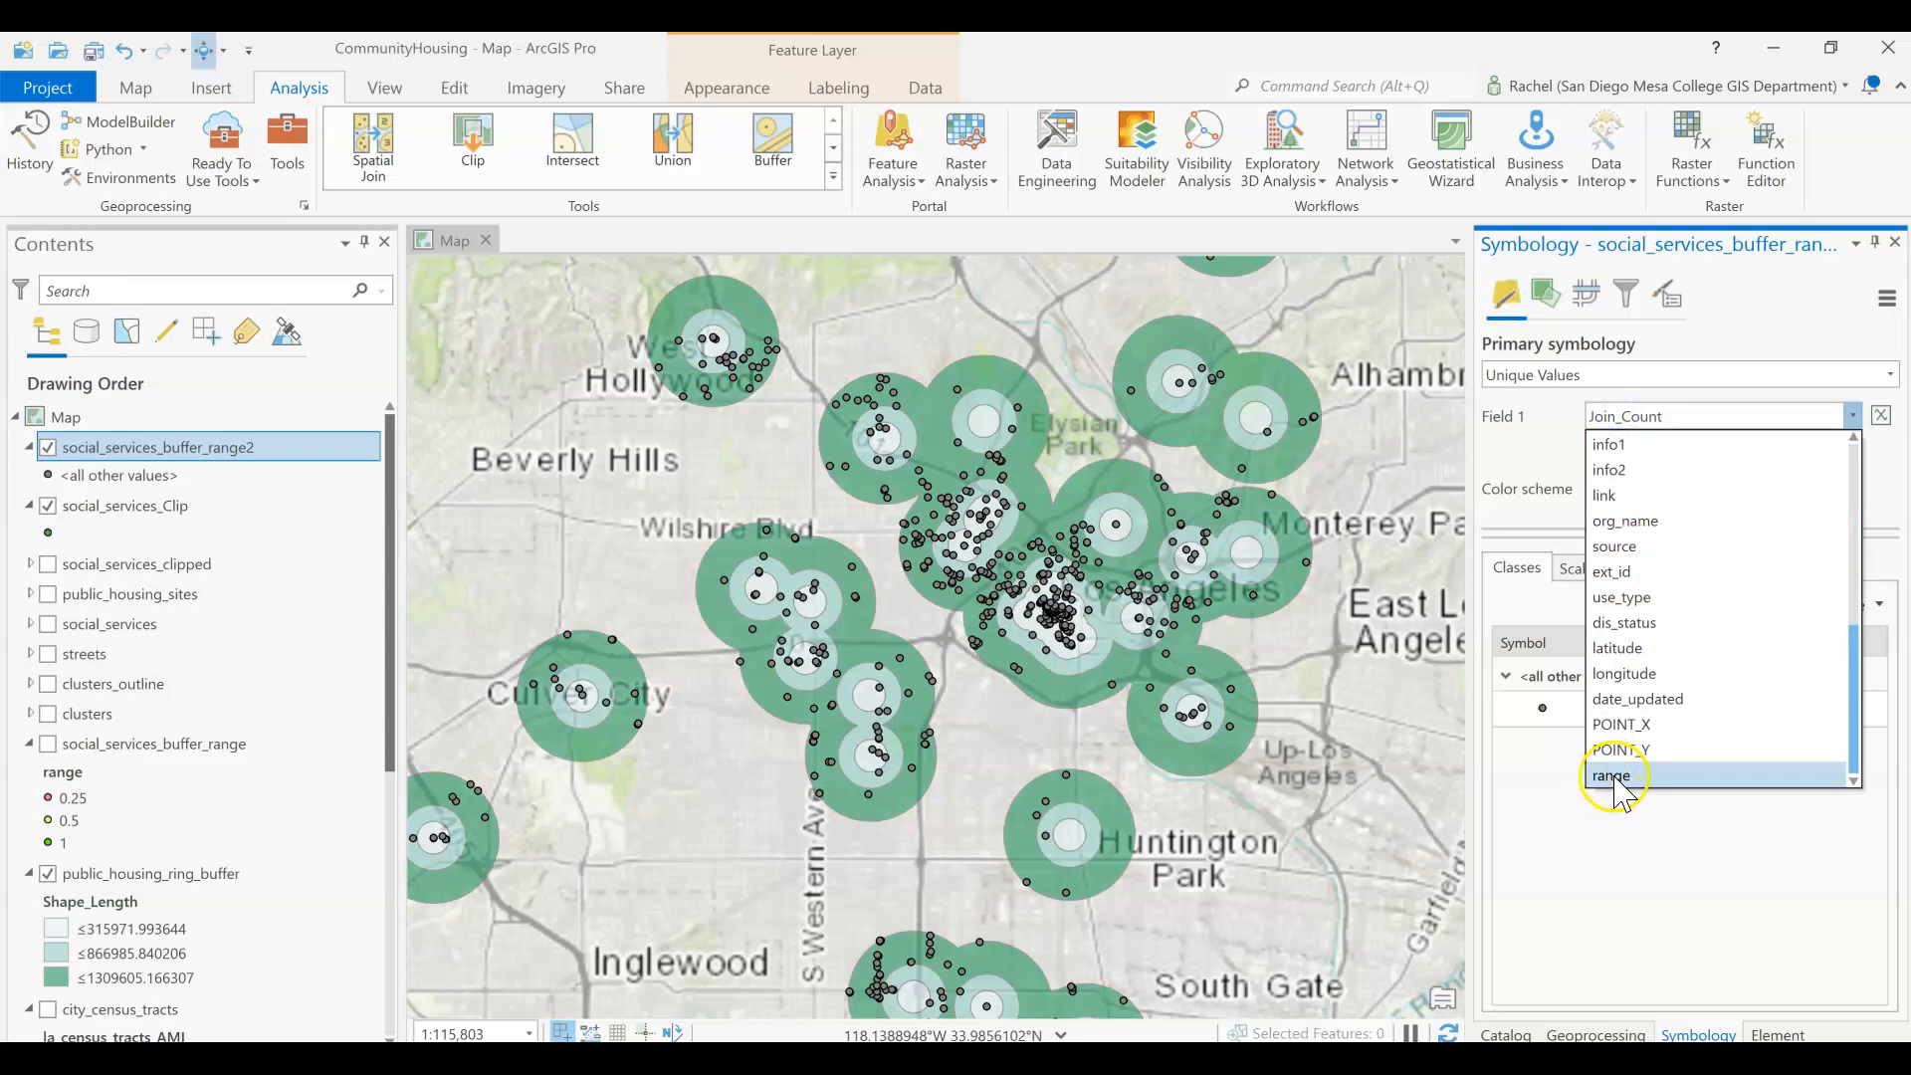
left_click(1612, 775)
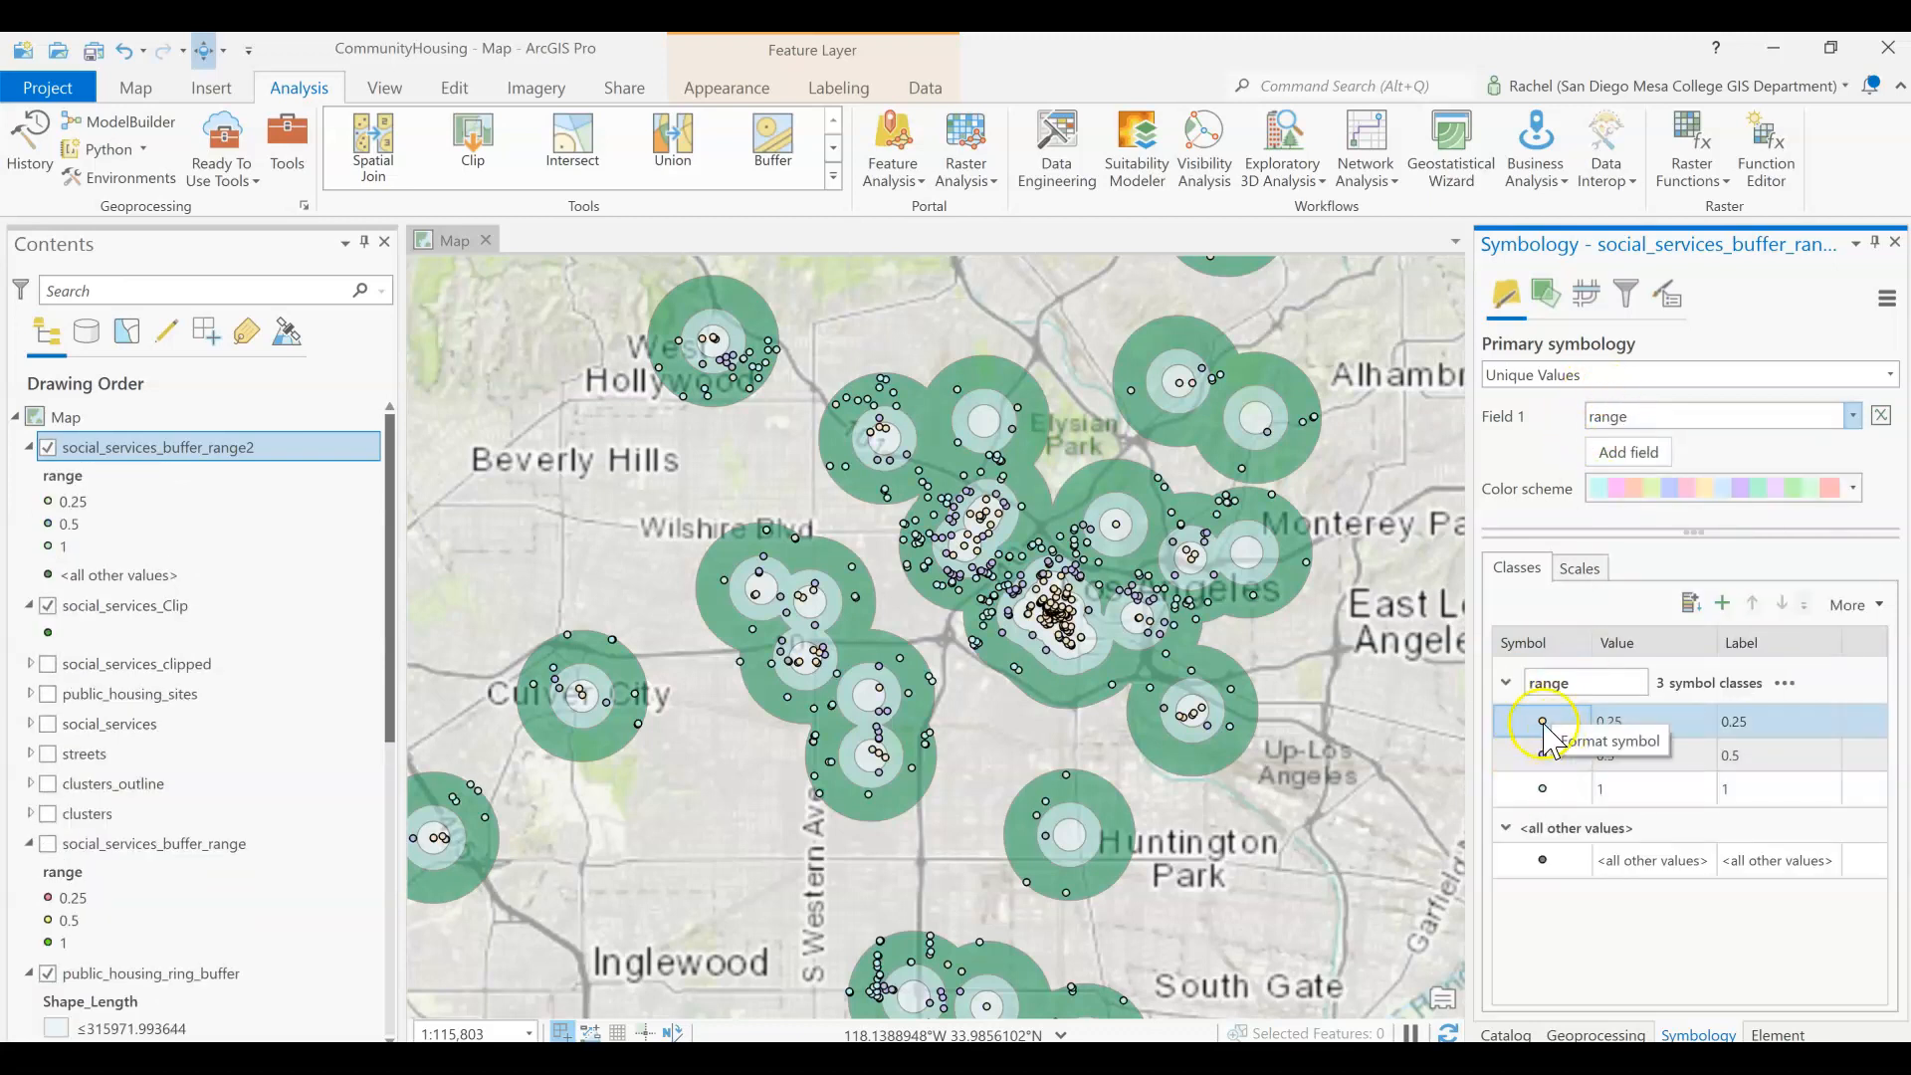
left_click(1869, 604)
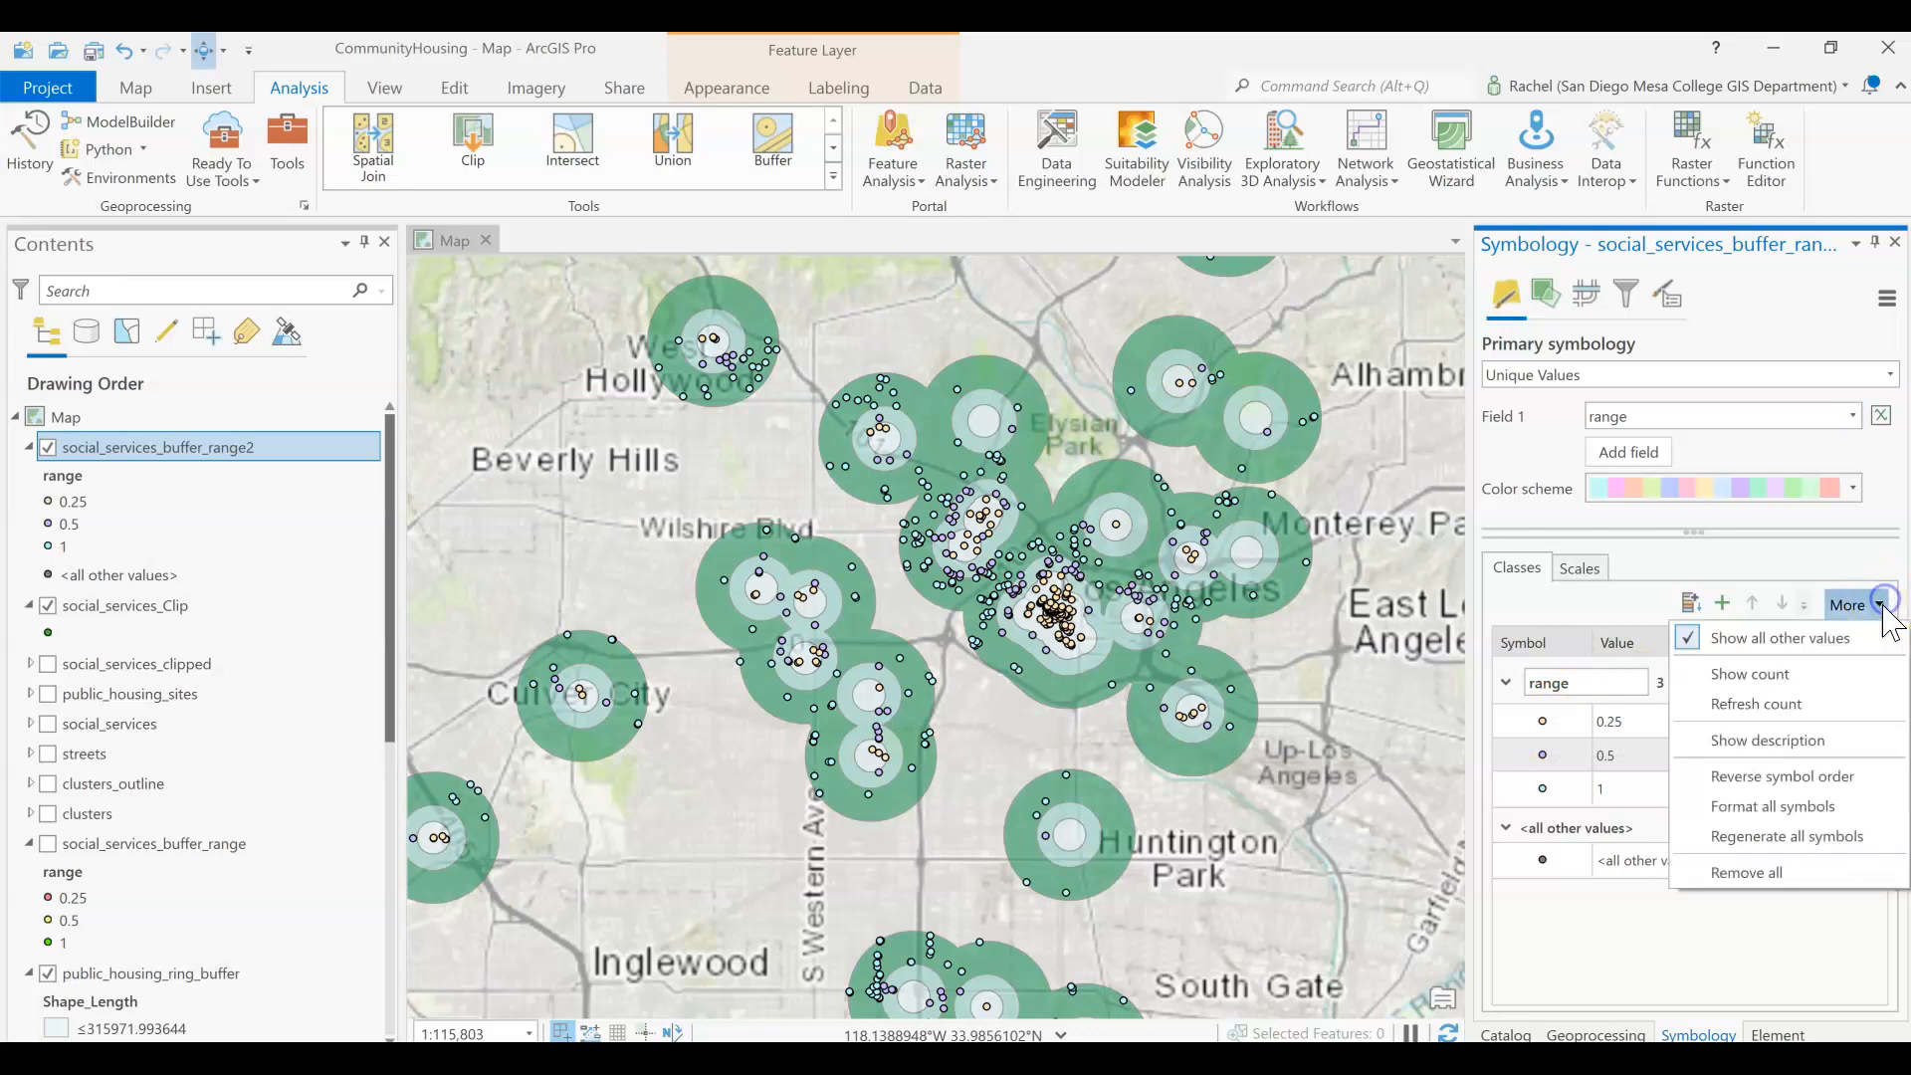
left_click(1847, 645)
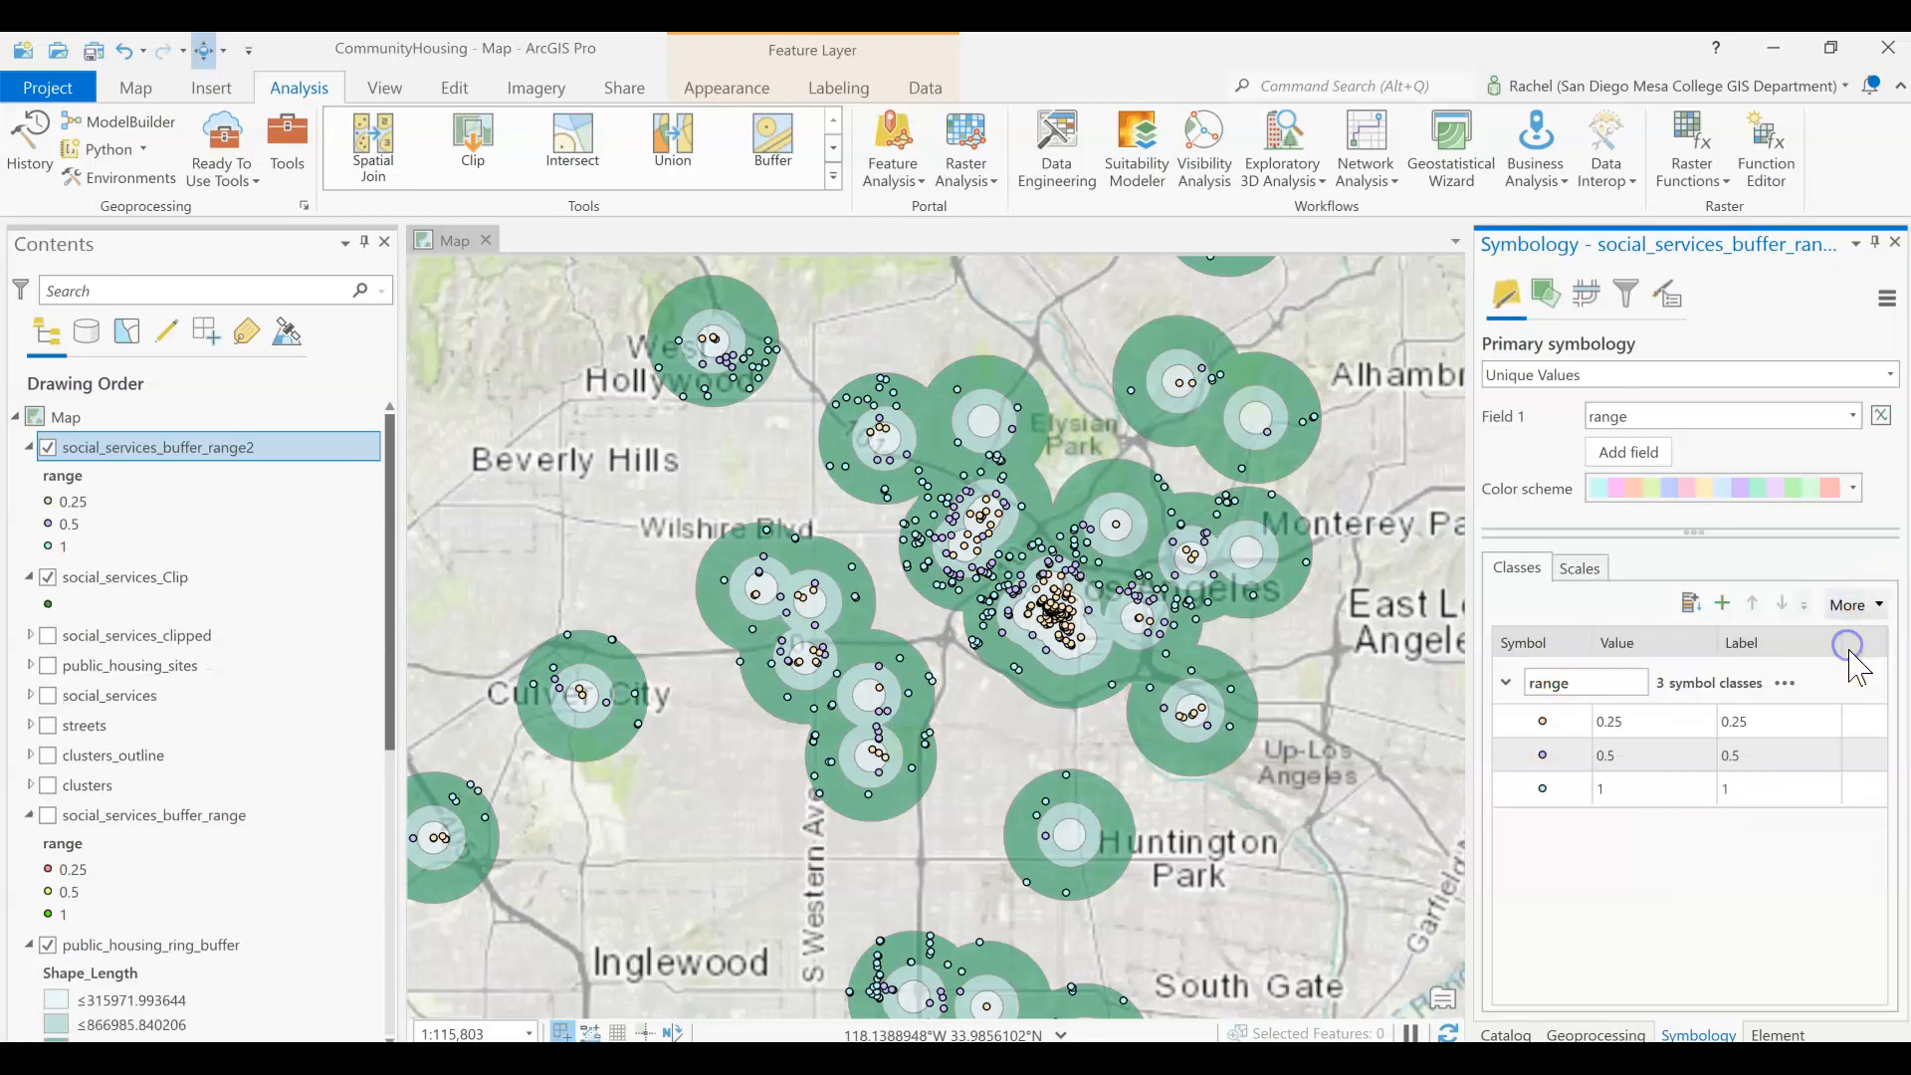
Set the point symbol color of the 0.25 range class to red and apply it
left_click(1541, 720)
left_click(1875, 502)
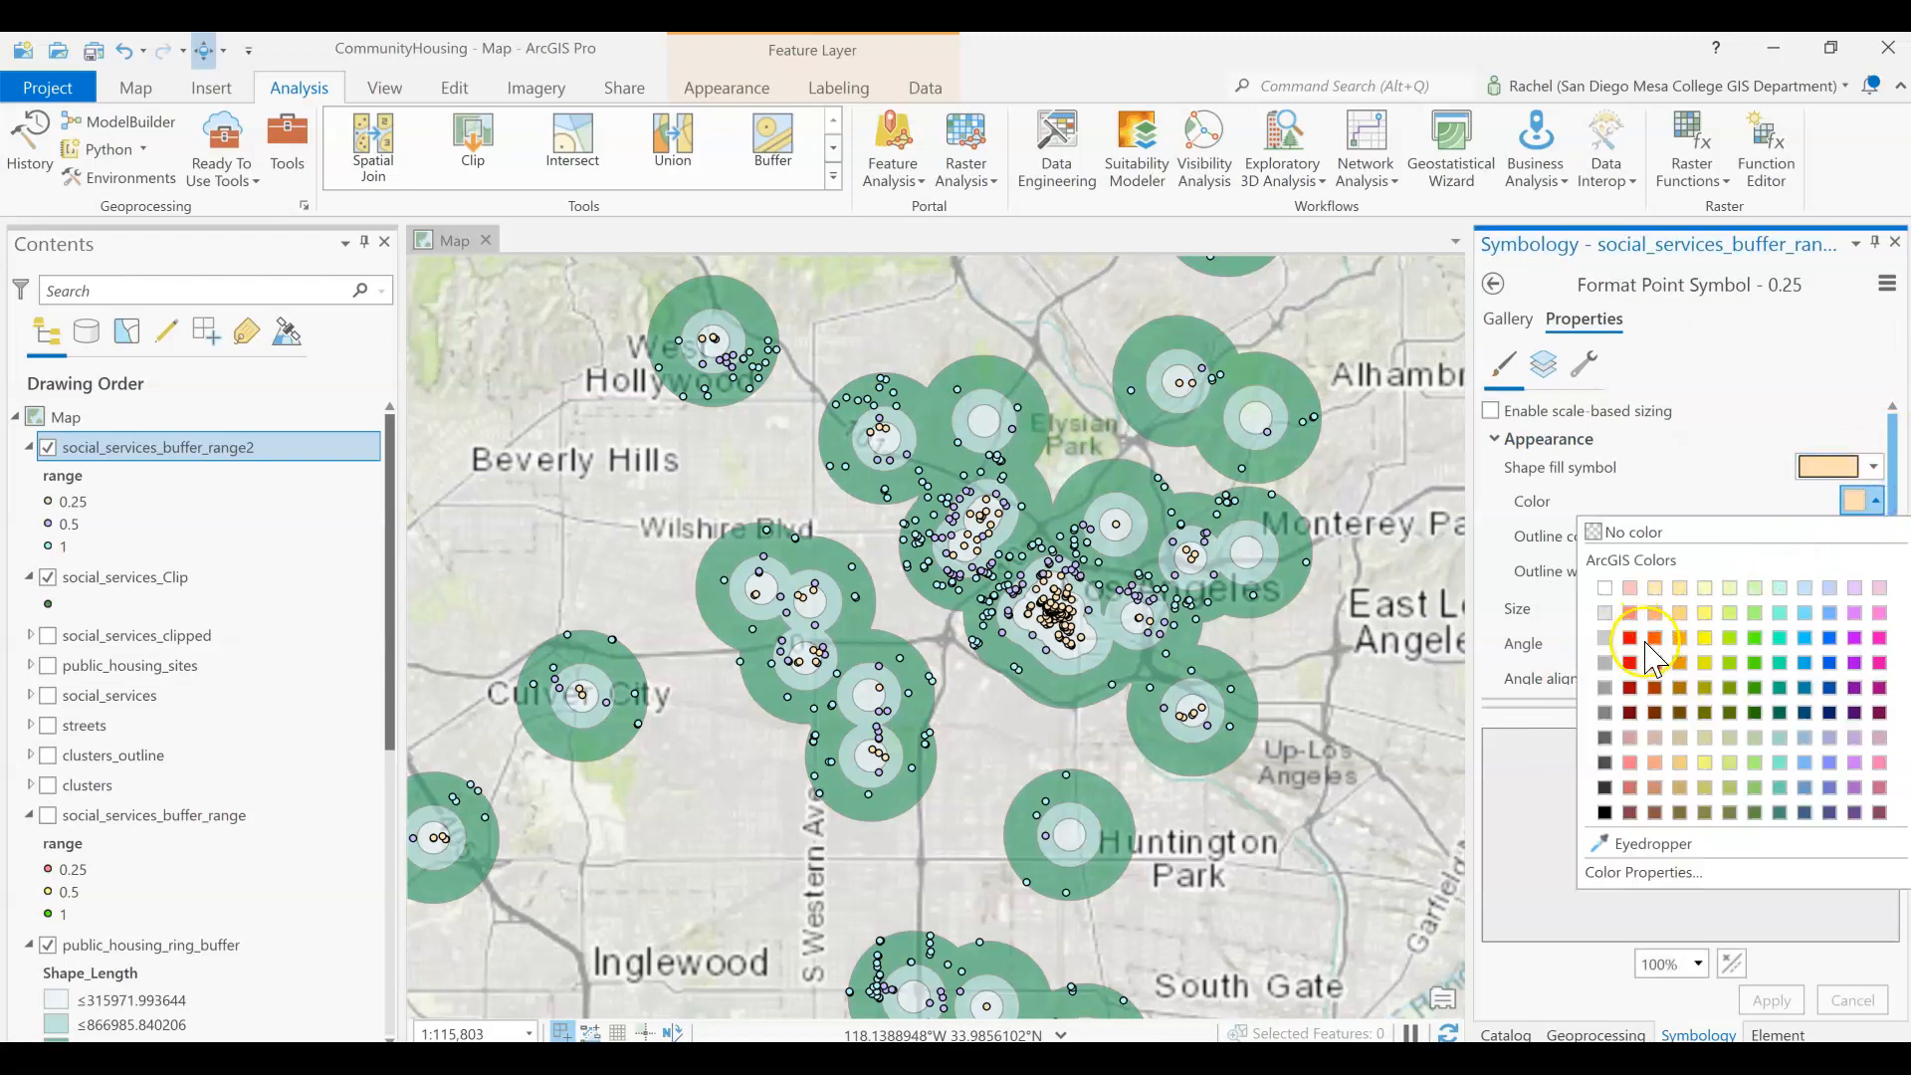
left_click(1630, 638)
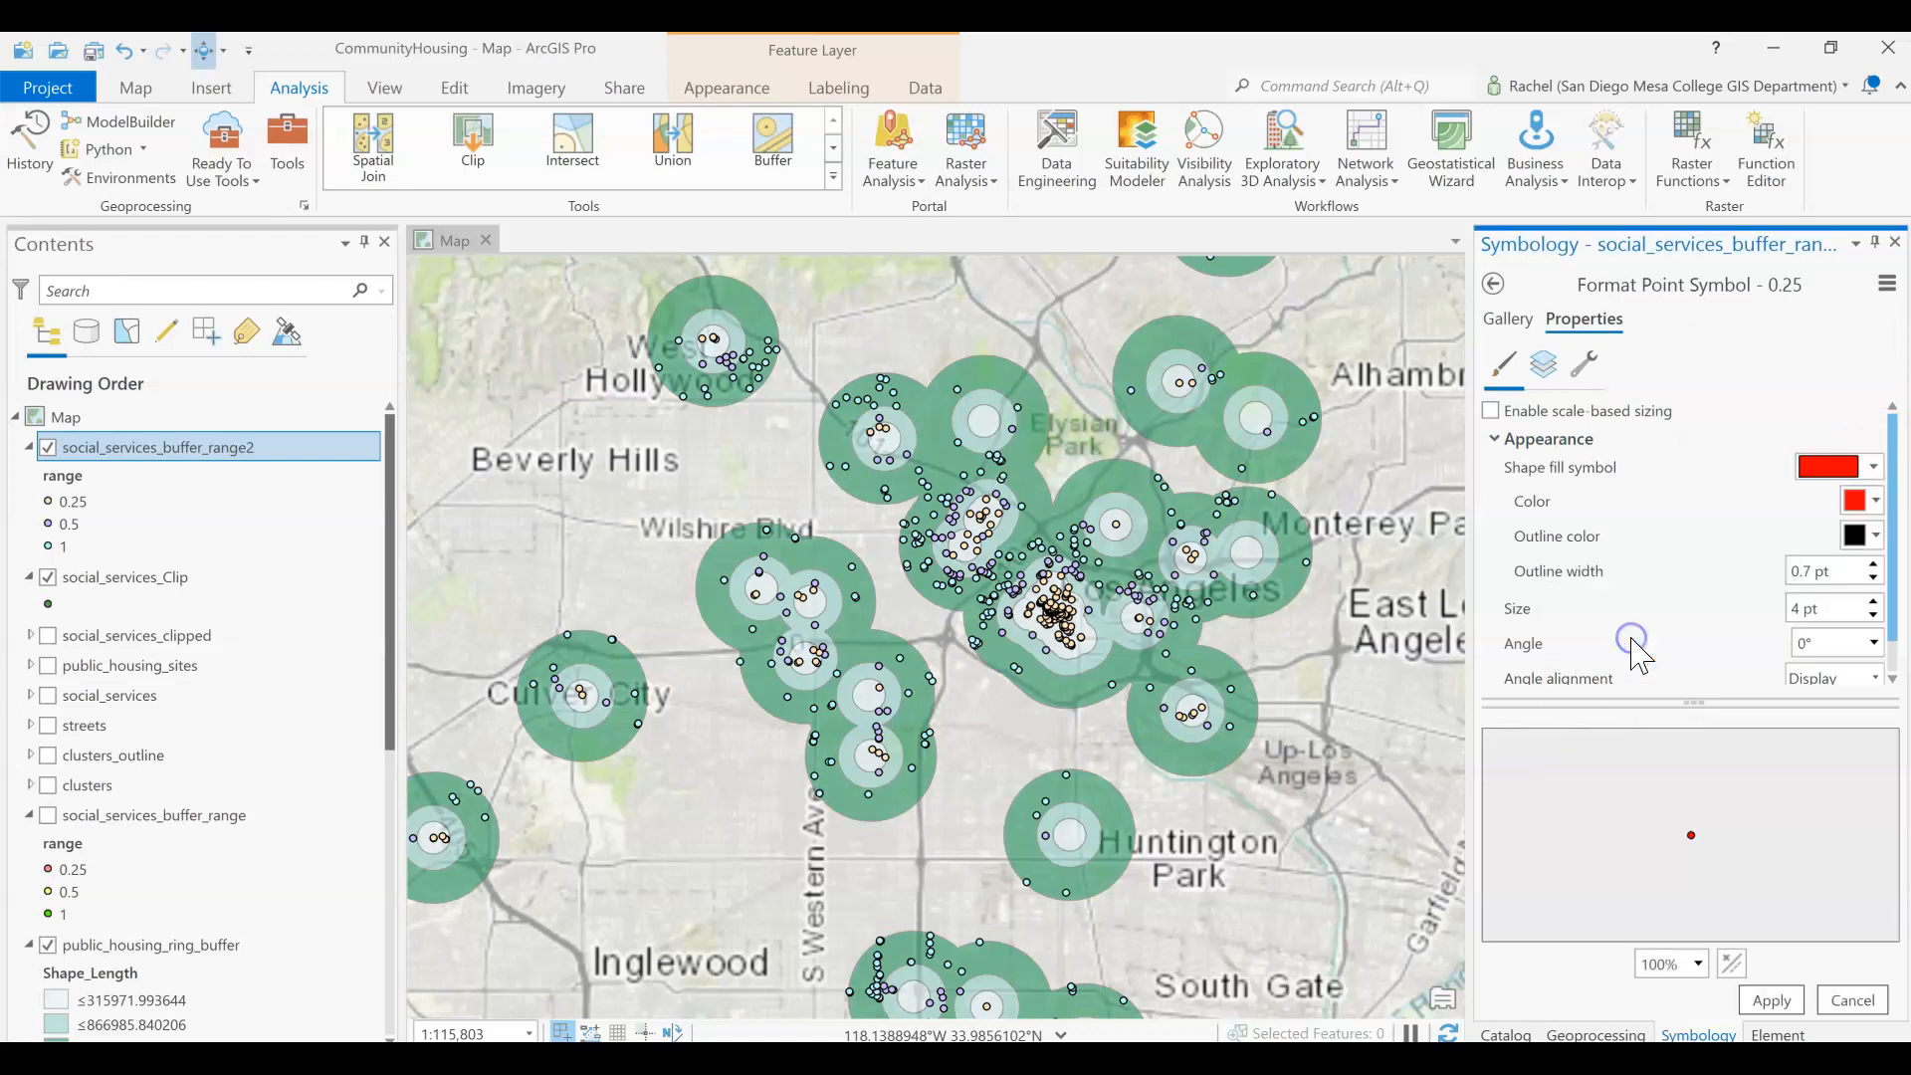
left_click(1491, 285)
left_click(939, 610)
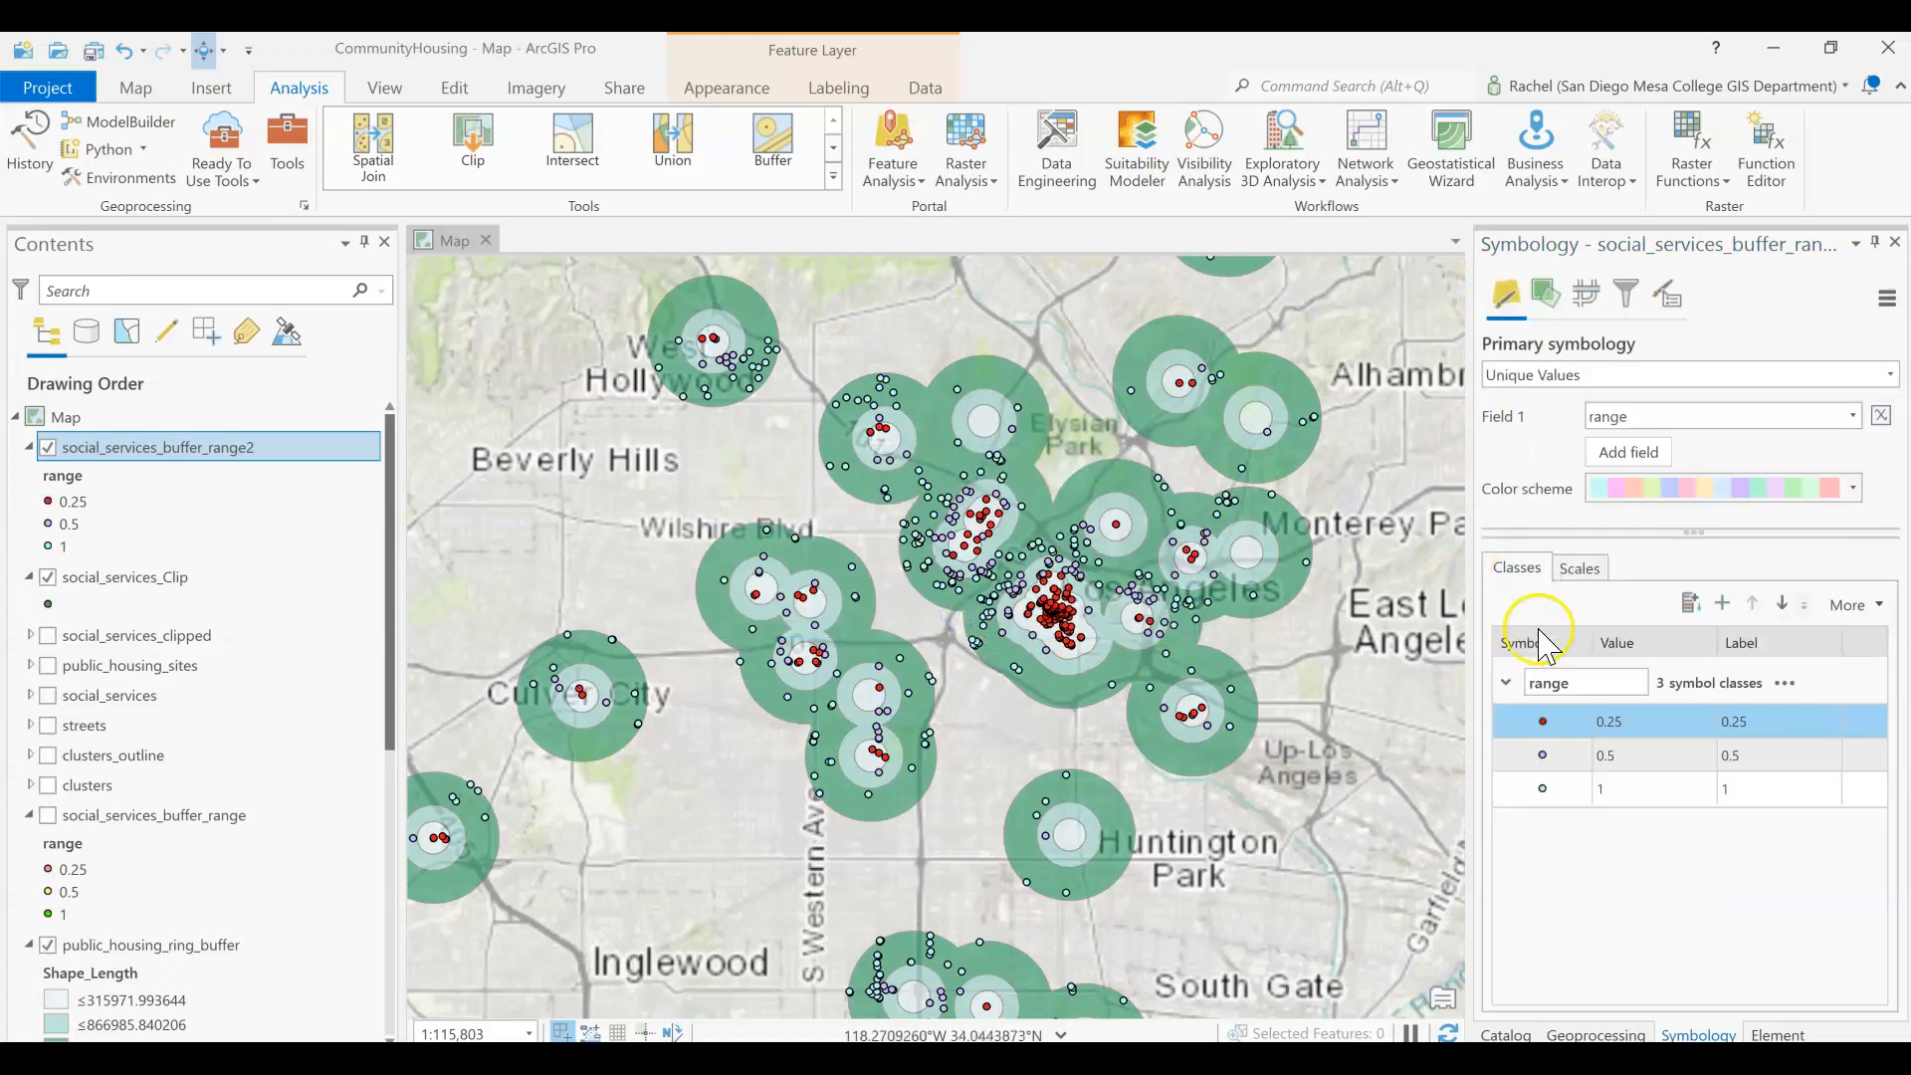
Set the point symbol color of the 0.5 range class to yellow and return to the class list
left_click(1542, 755)
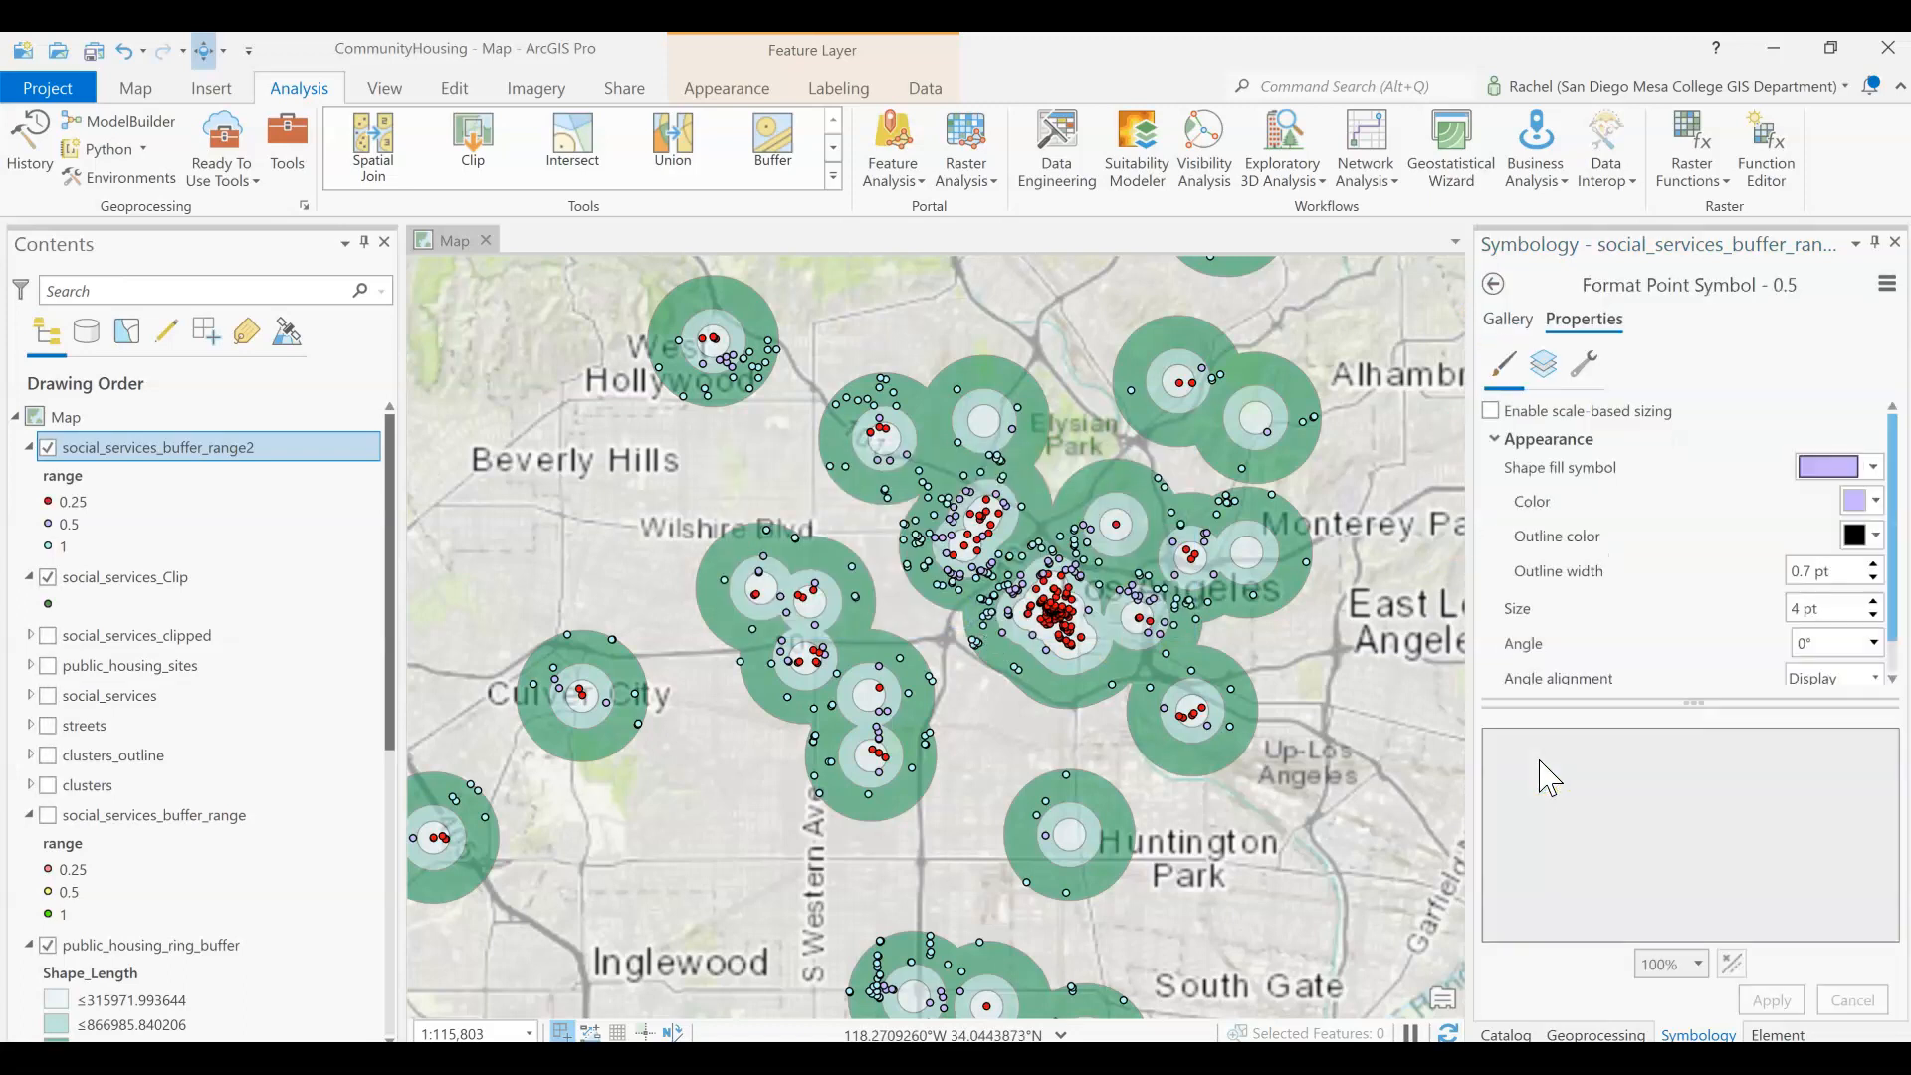
left_click(1875, 501)
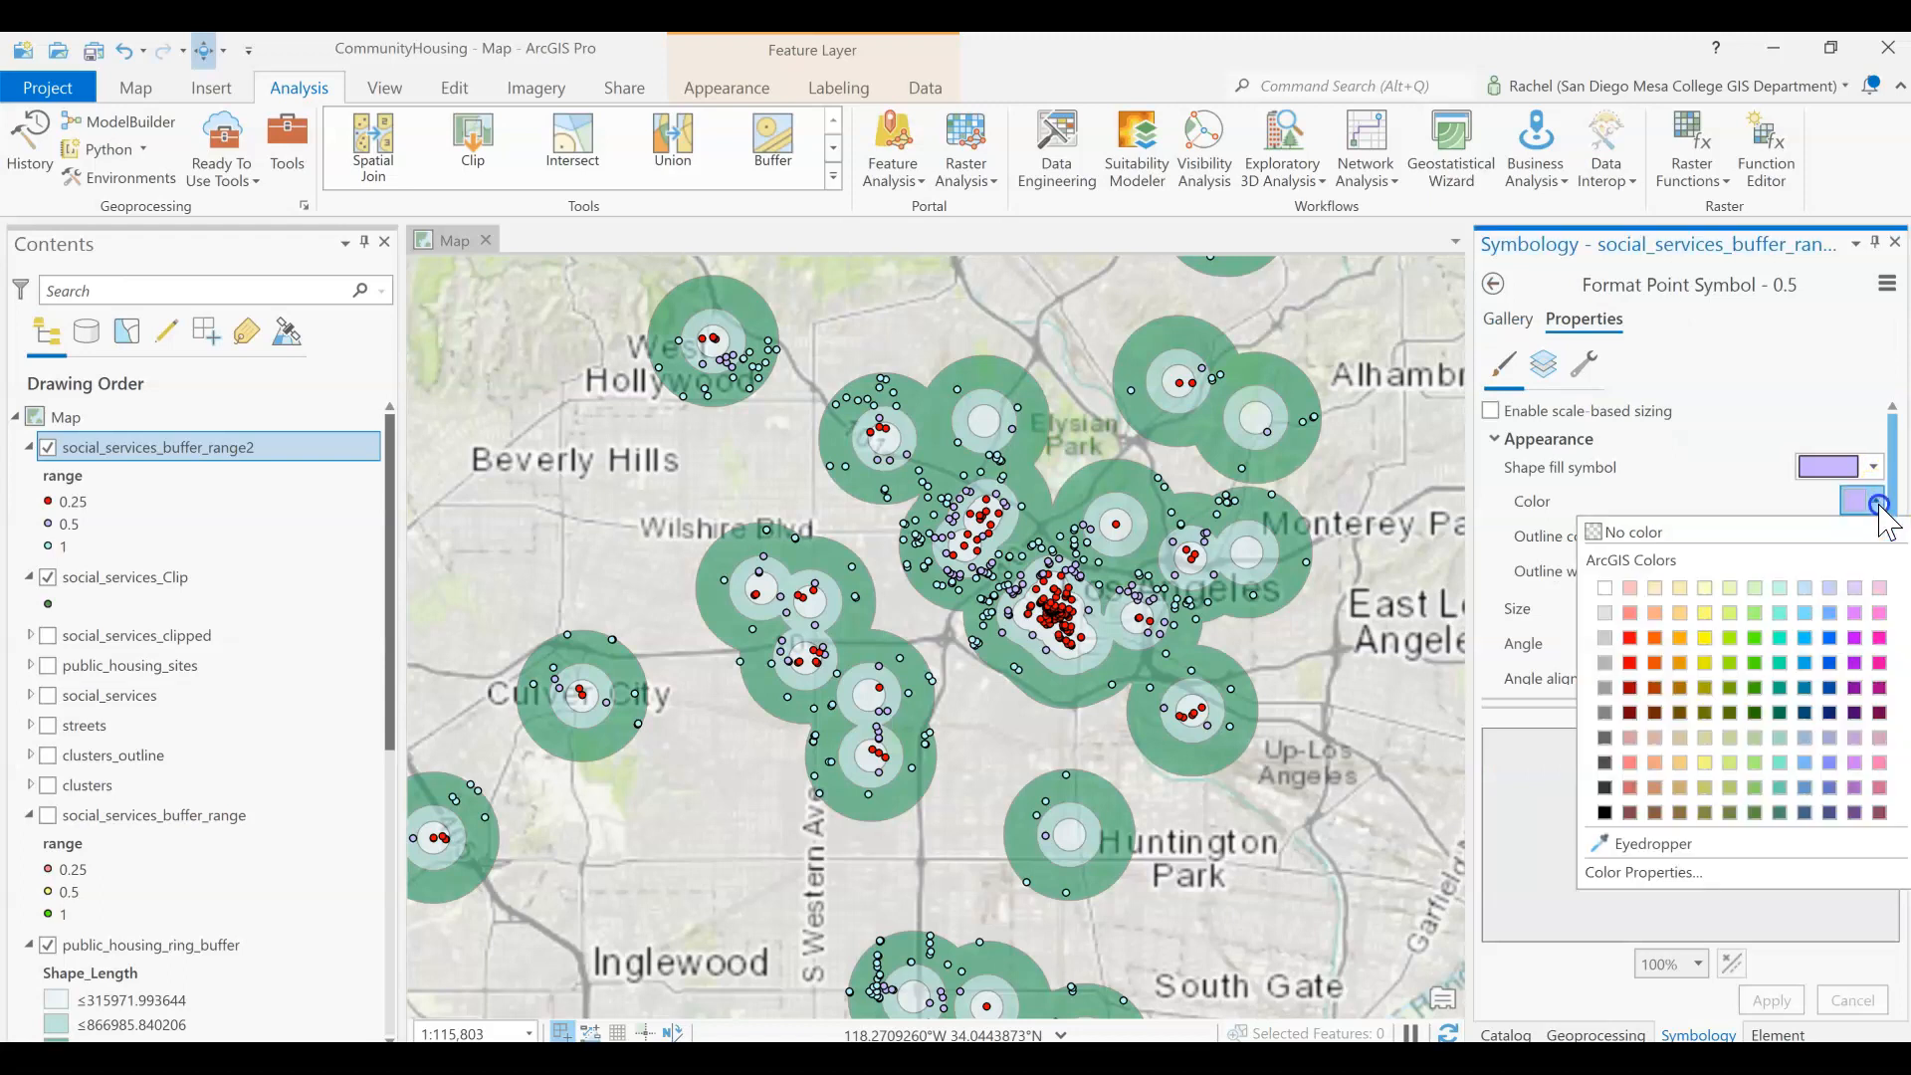
left_click(1704, 638)
left_click(1770, 999)
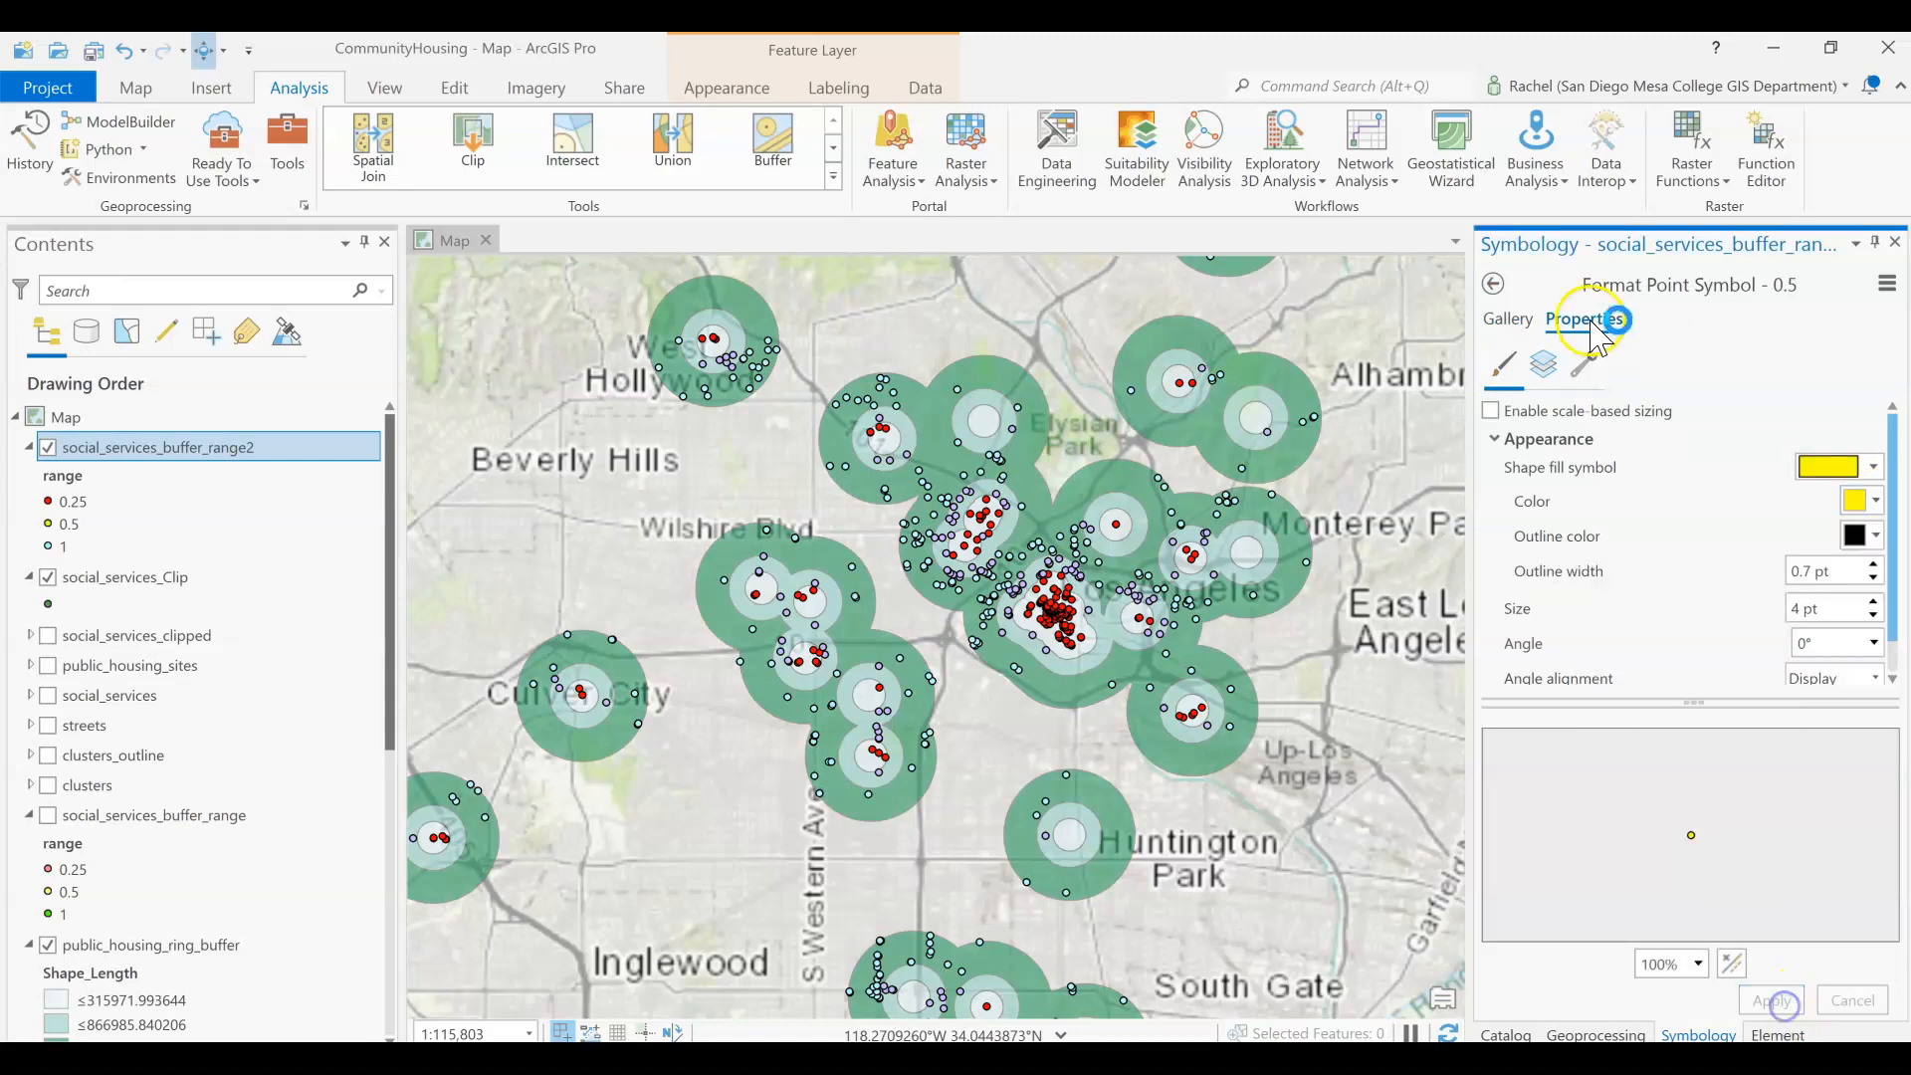
left_click(1493, 285)
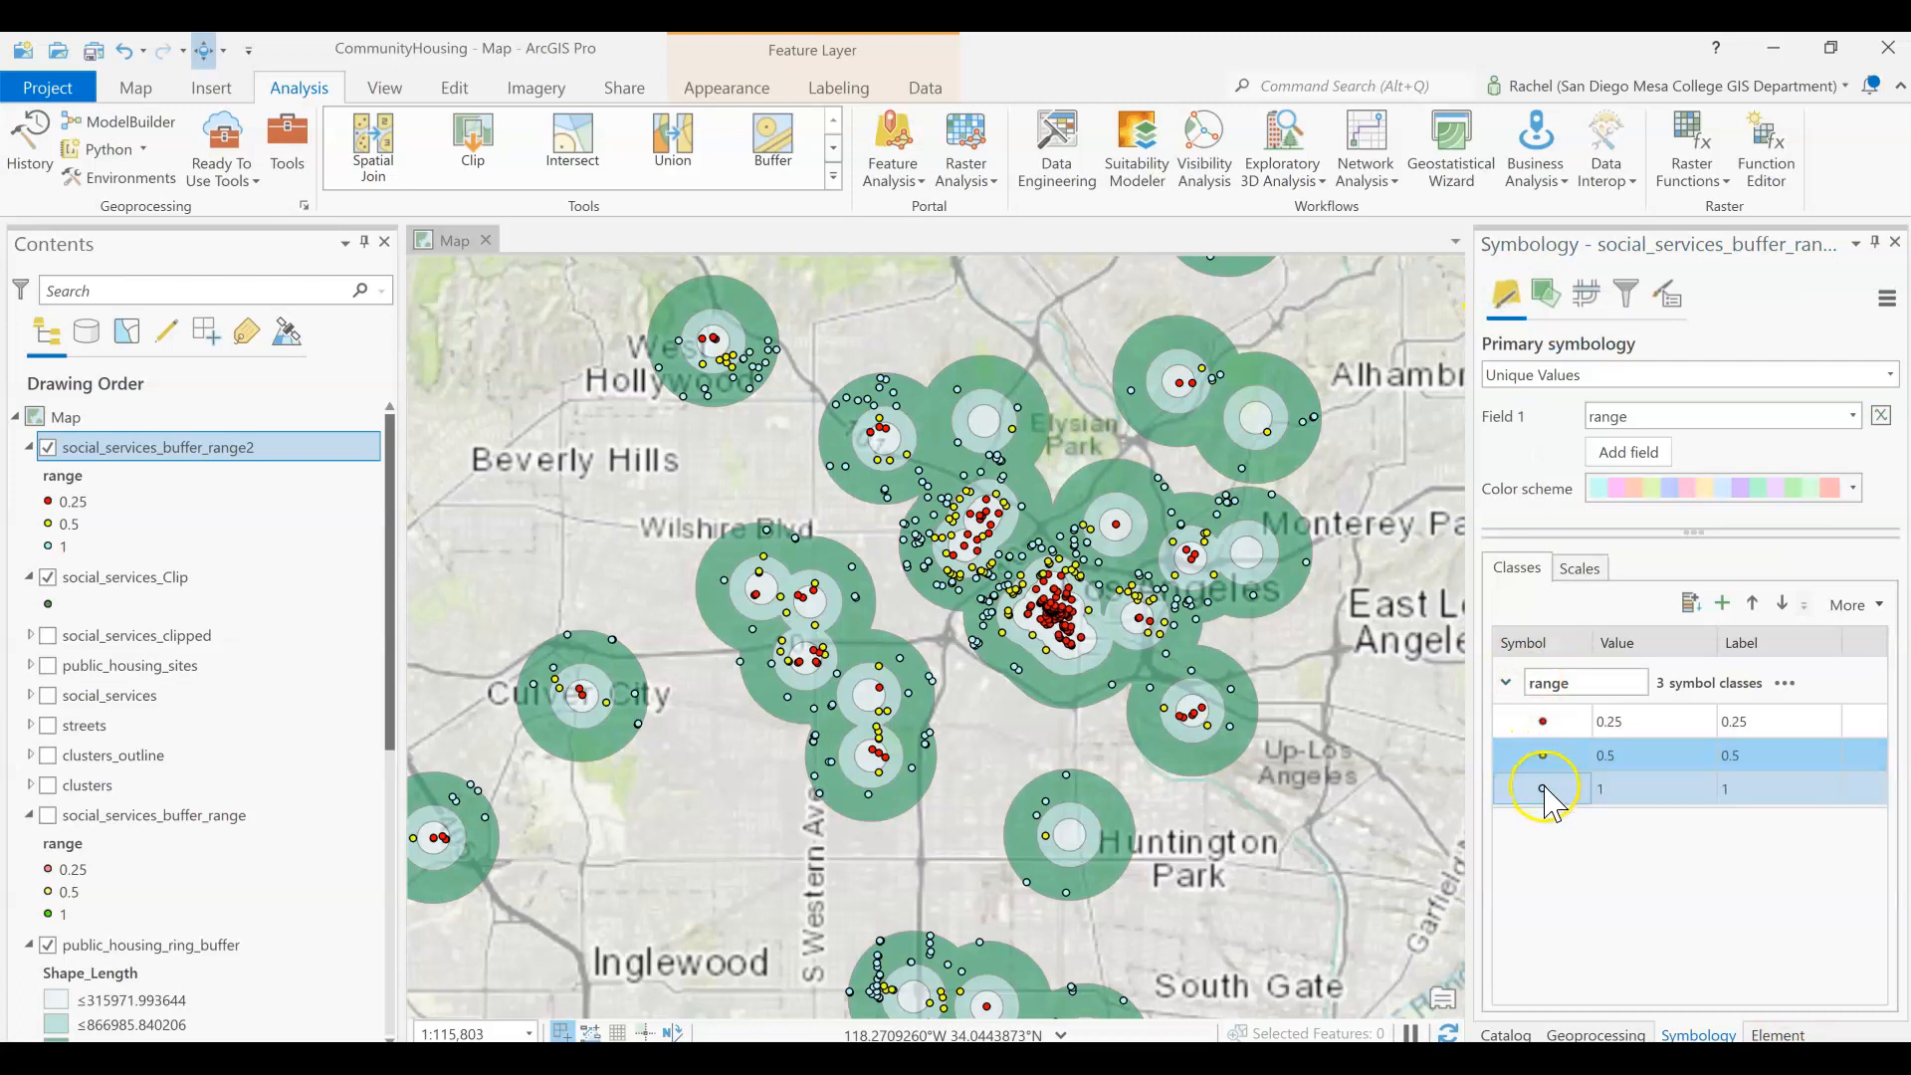
Set the point symbol color of the 1 range class to dark olive green and apply it
left_click(1542, 789)
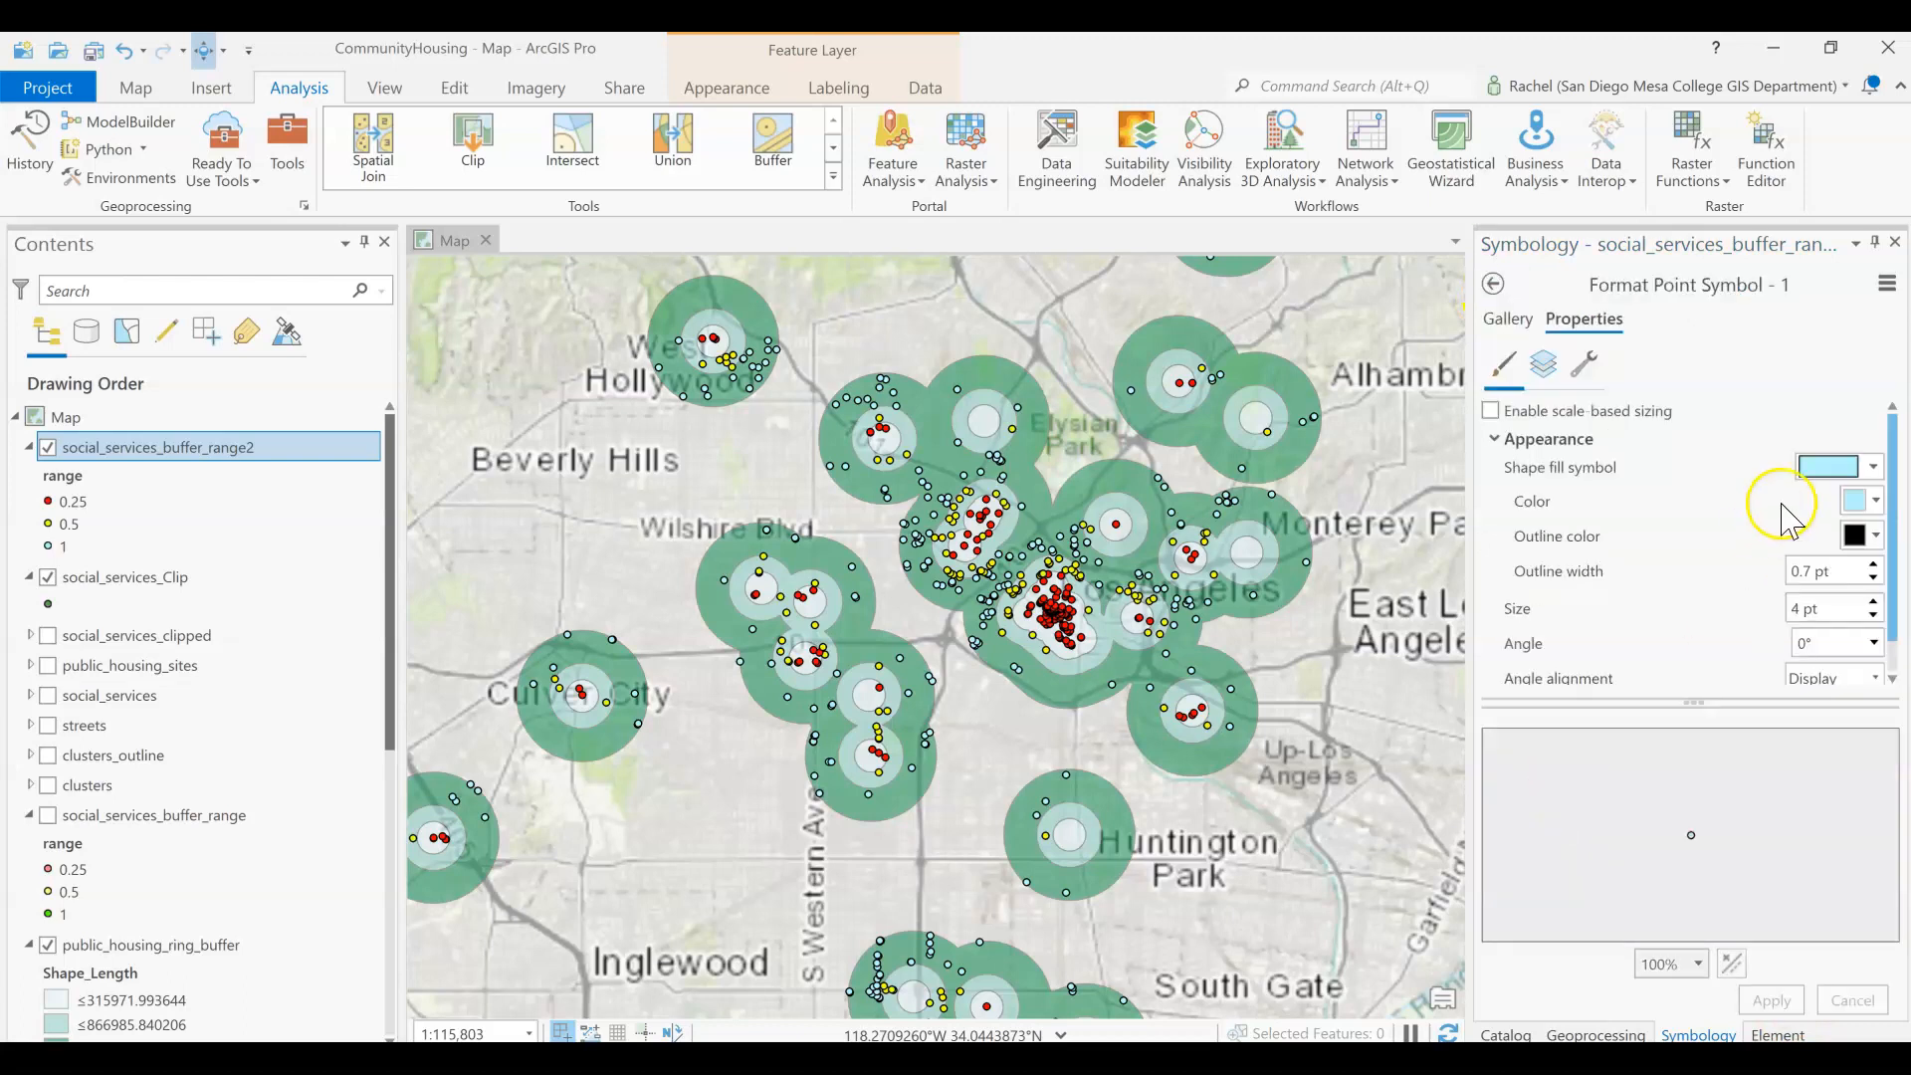
left_click(1862, 502)
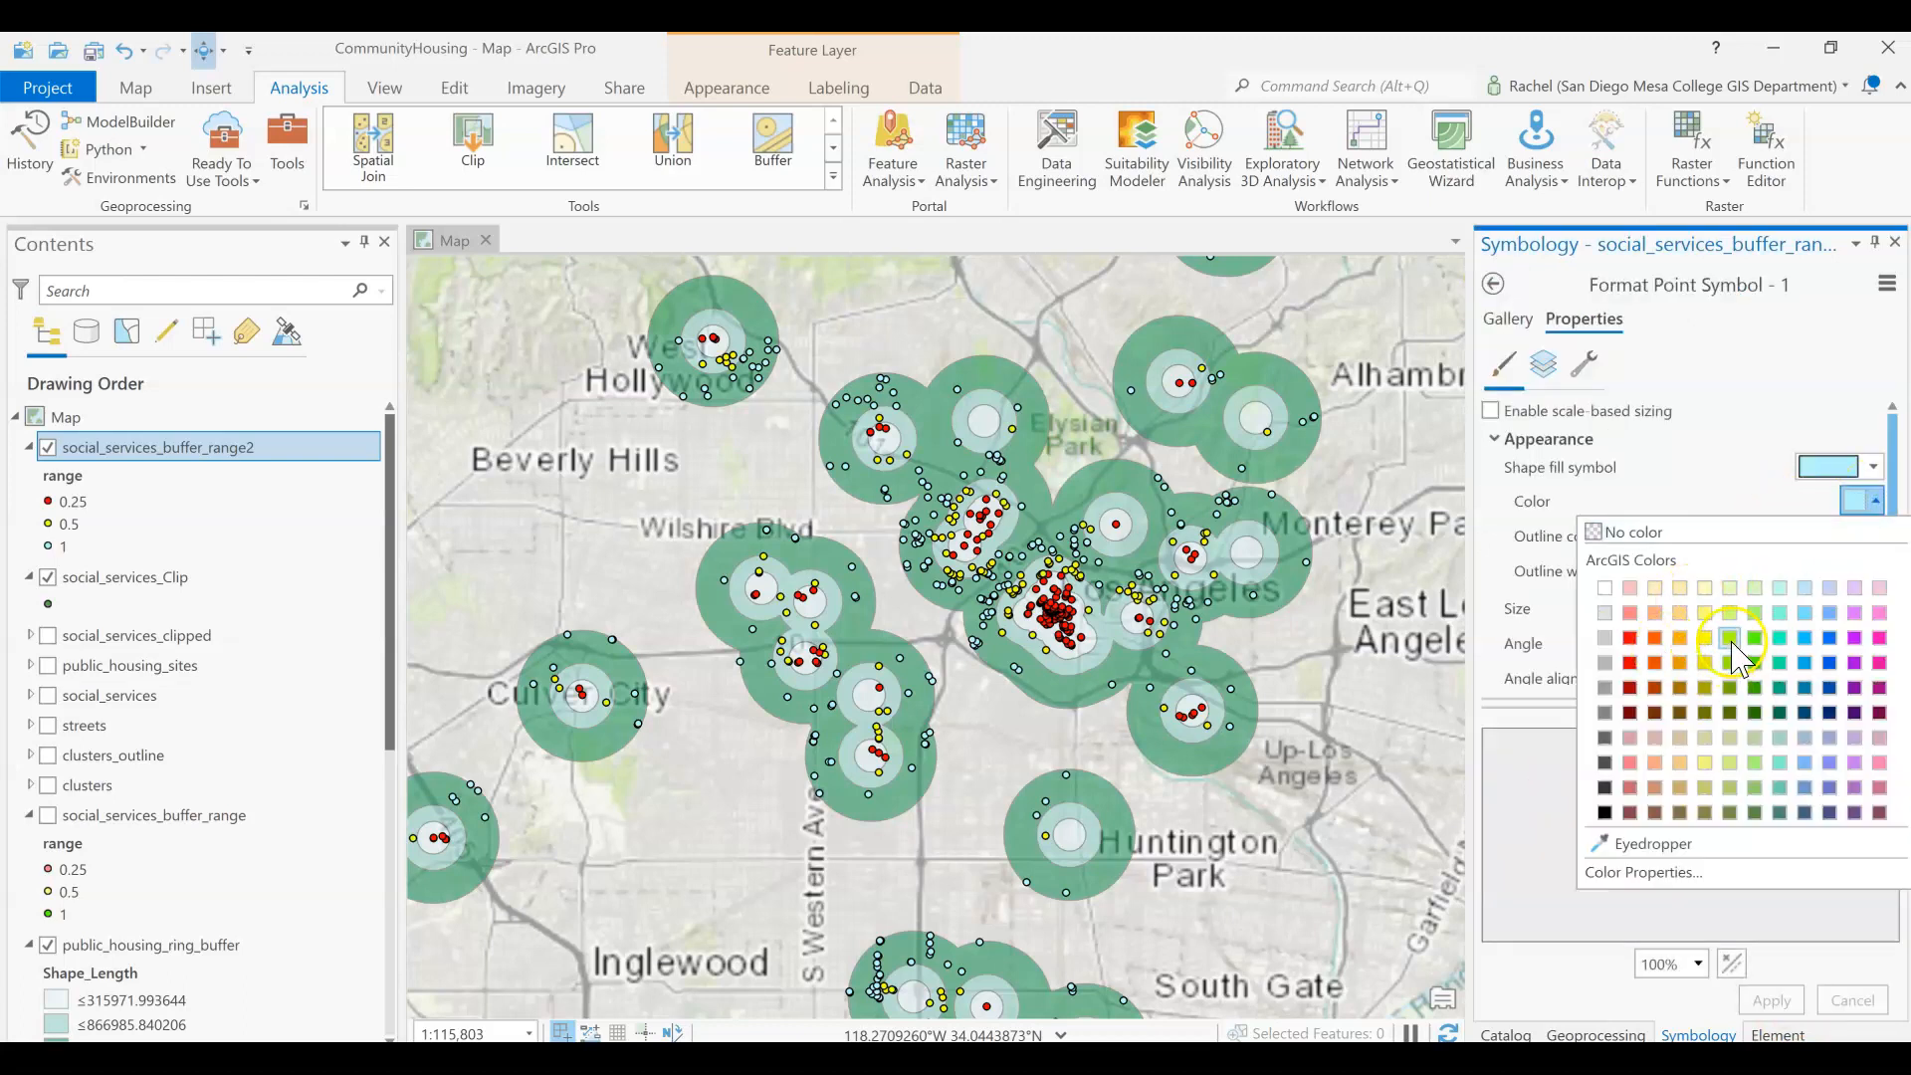
left_click(1729, 688)
left_click(1771, 1000)
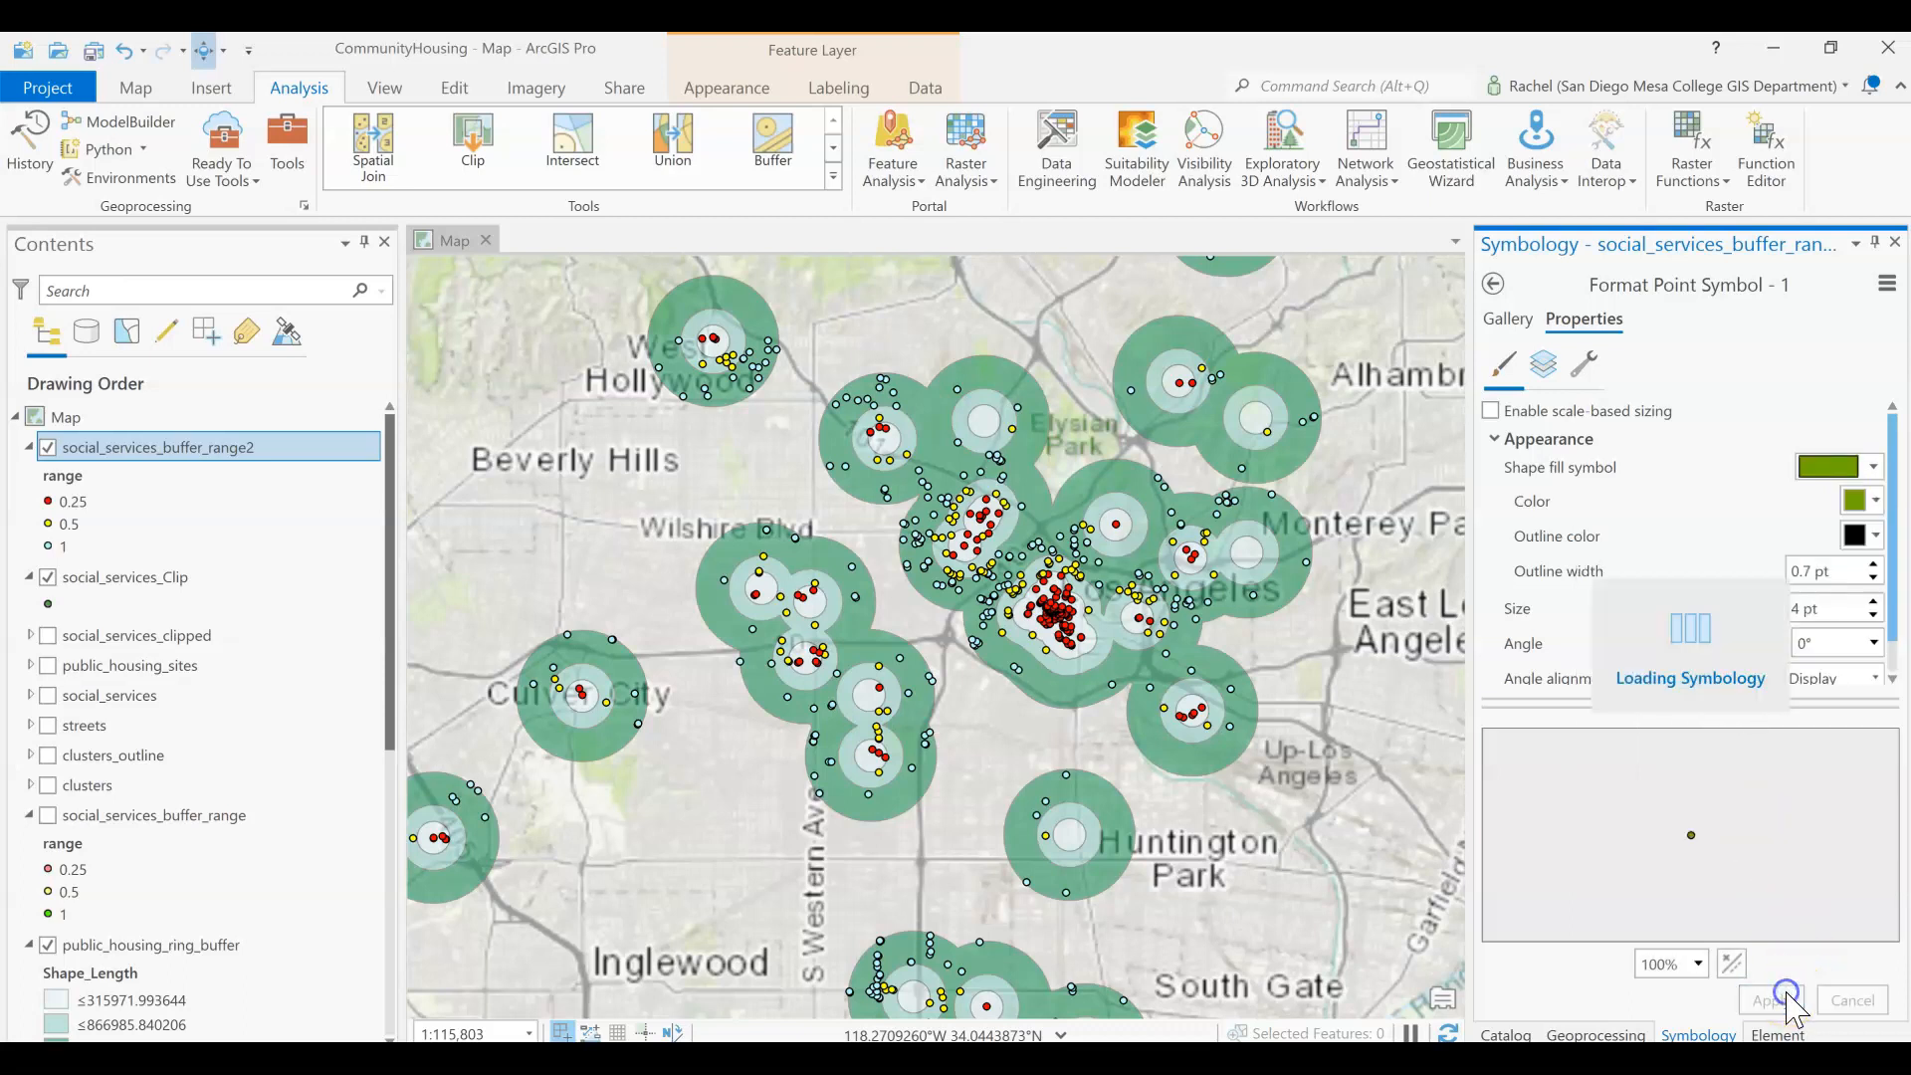